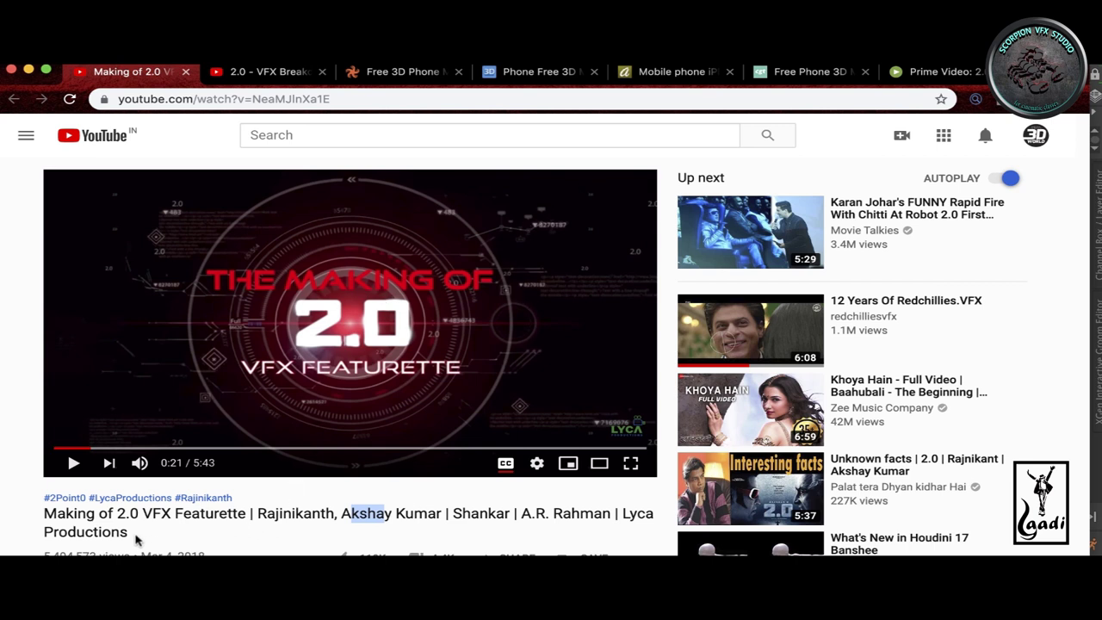
- Play the '2.0 - VFX Breakdown by UNIT VFX' video with the sound muted
left_click(258, 71)
left_click(73, 470)
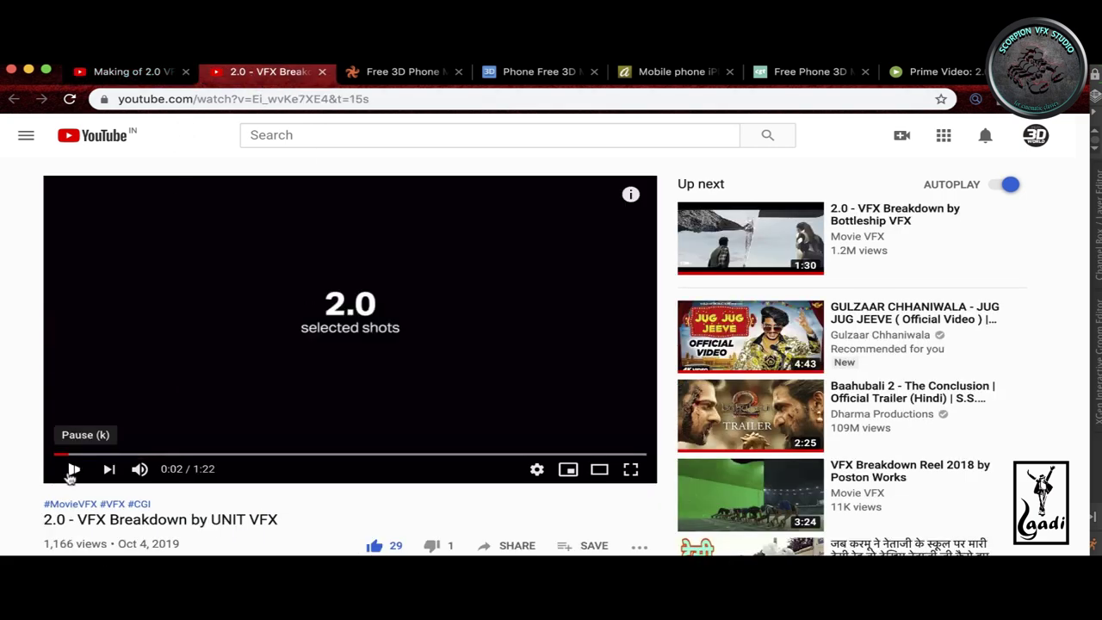
left_click(139, 468)
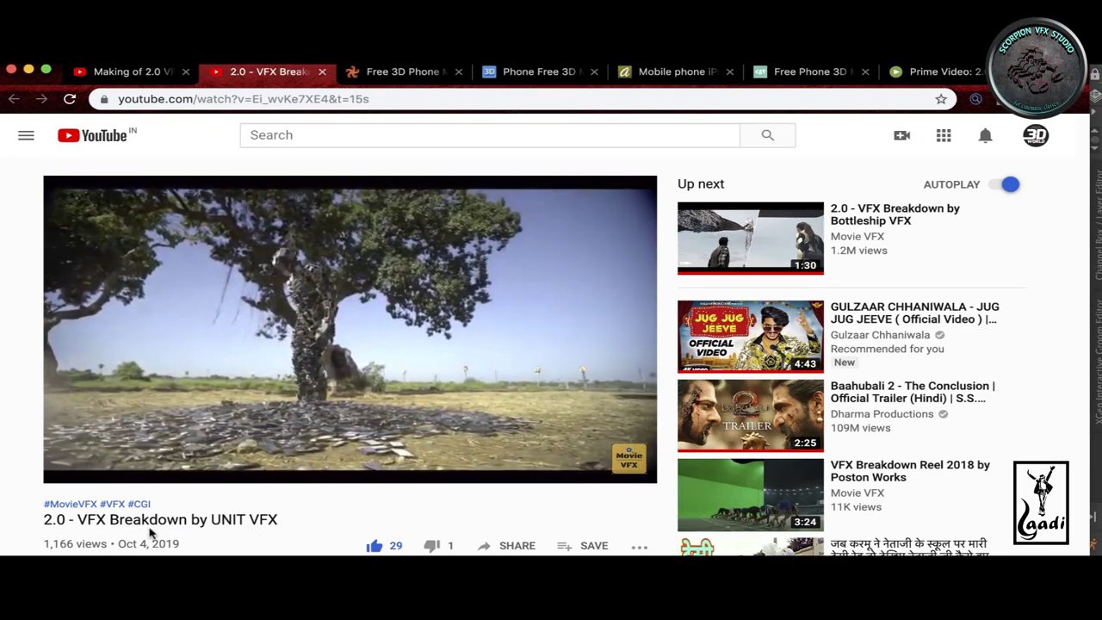
- Skip the breakdown ahead to the grey figure render, then show TurboSquid's free phone models
key("ctrl+shift+Tab")
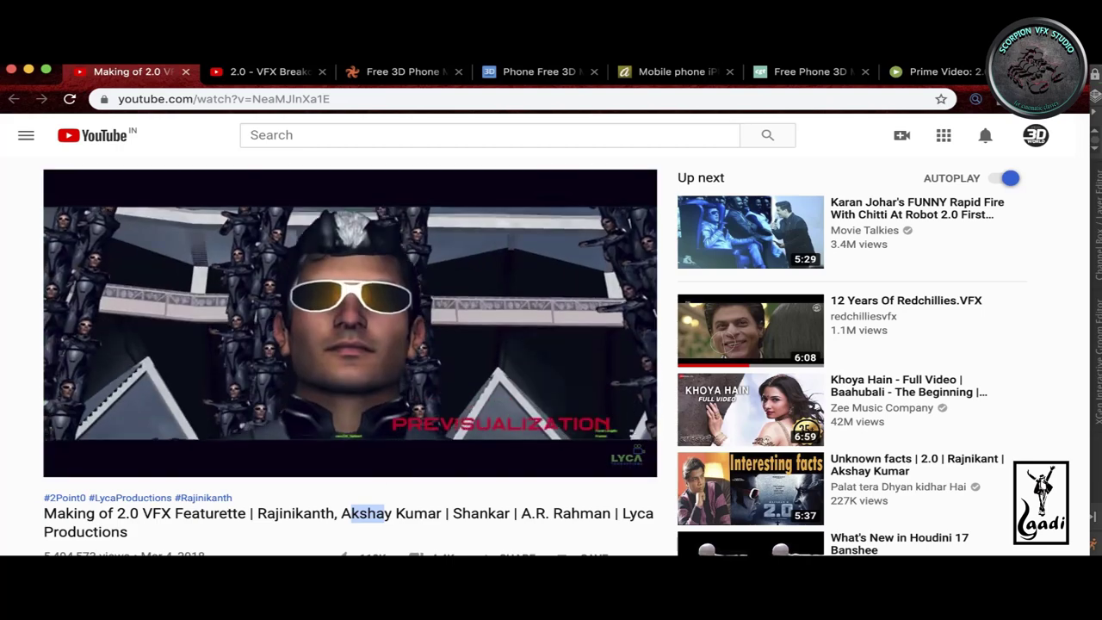
key("ctrl+Tab")
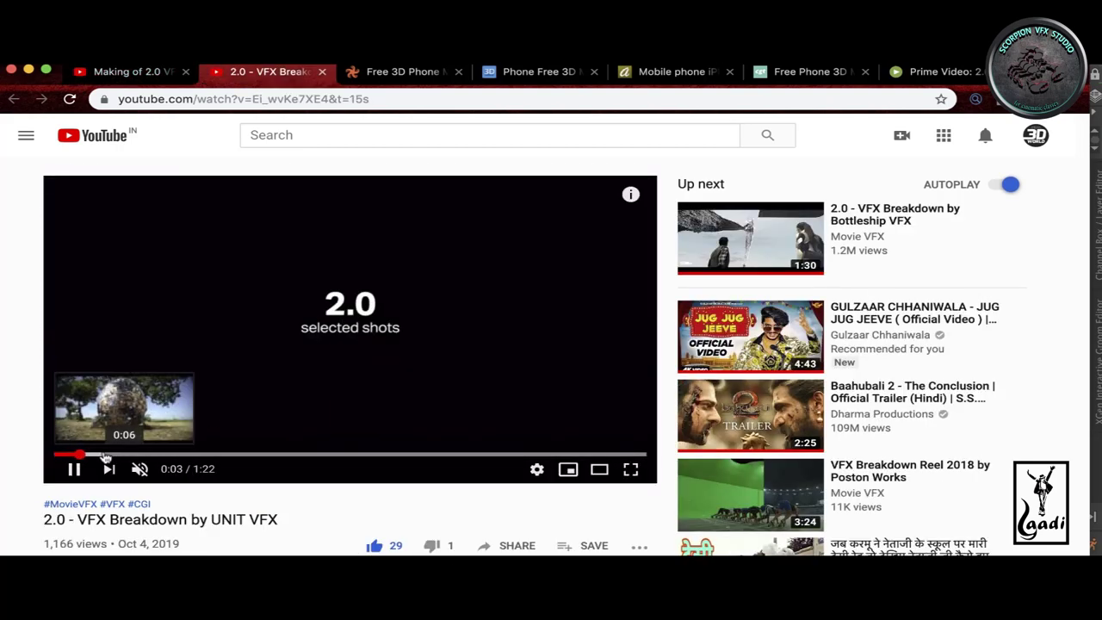
left_click(124, 454)
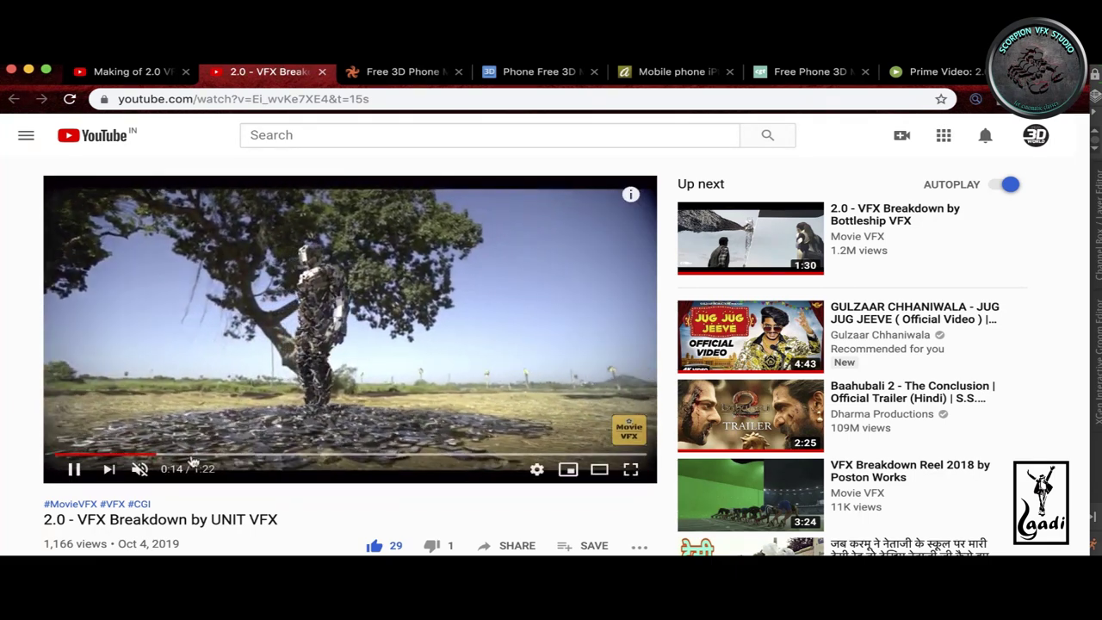
left_click(184, 453)
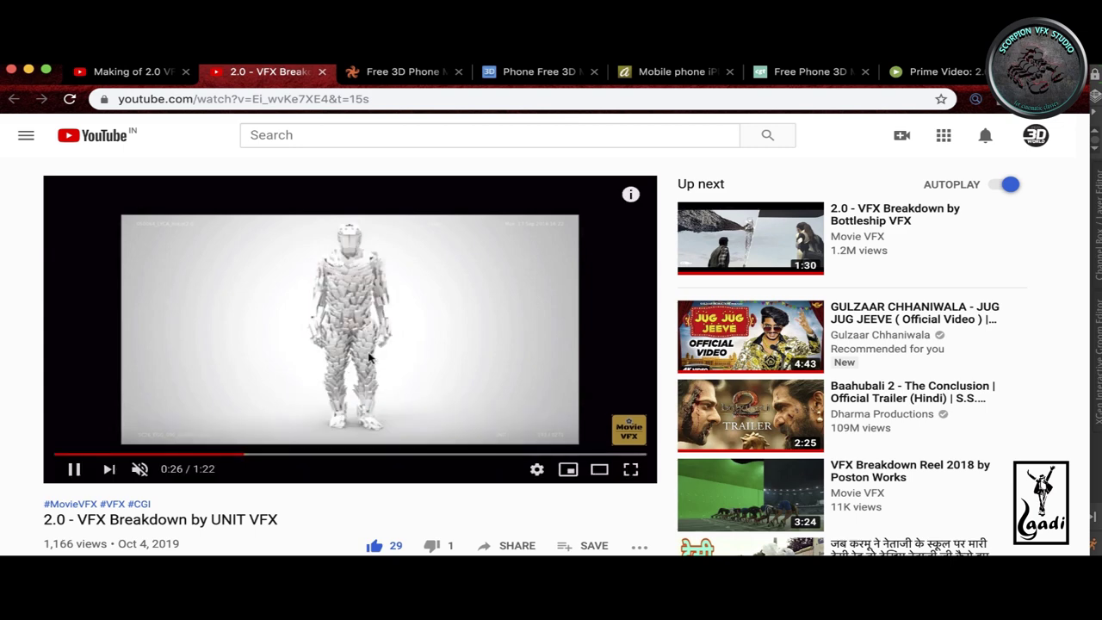
left_click(399, 73)
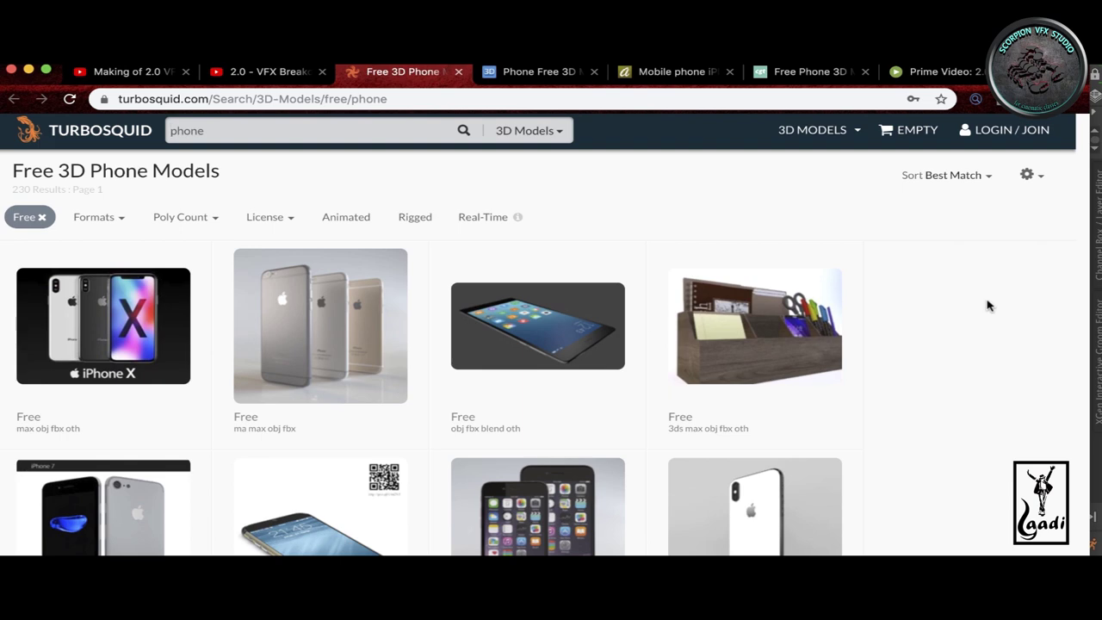
- Browse the Free3D, Archive3D, Prime Video '2.0' and CGTrader free phone model pages
left_click(521, 71)
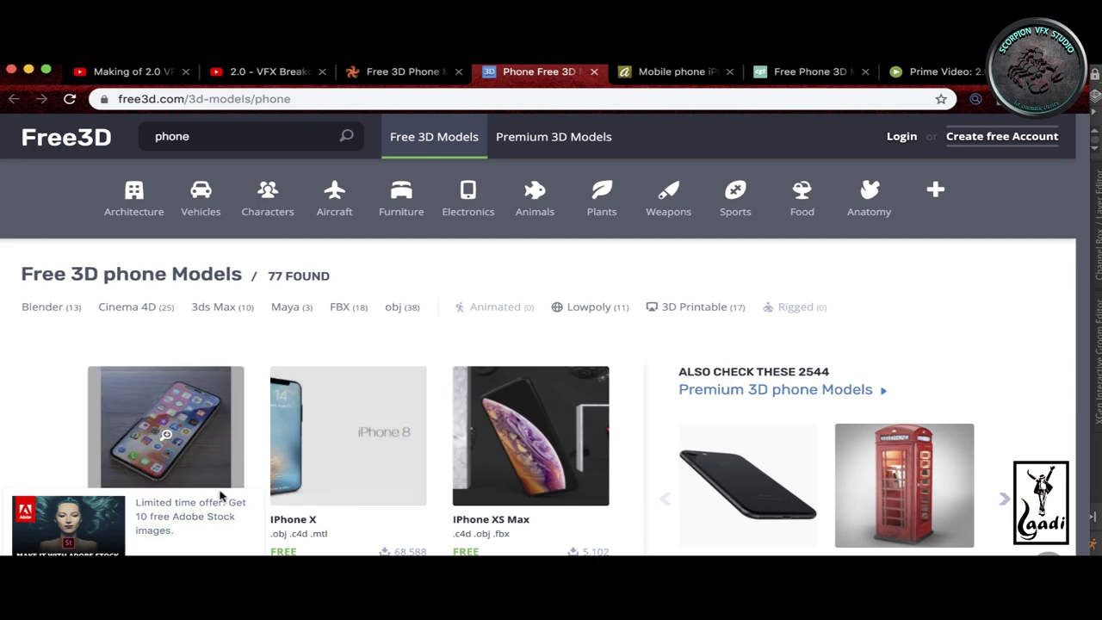
left_click(693, 72)
left_click(790, 71)
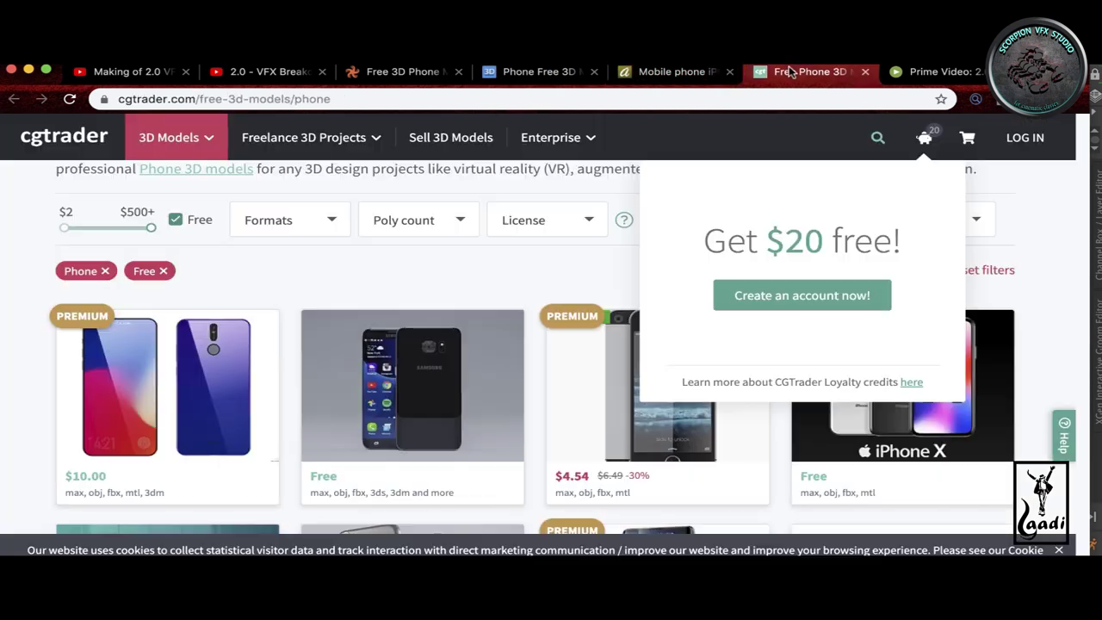
left_click(960, 75)
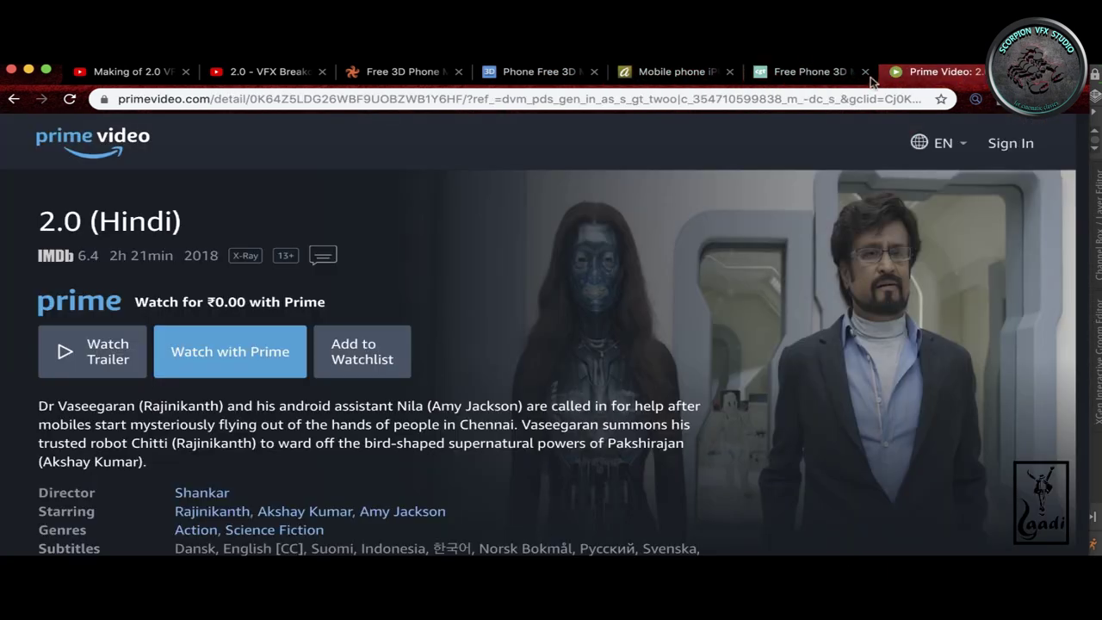
left_click(852, 73)
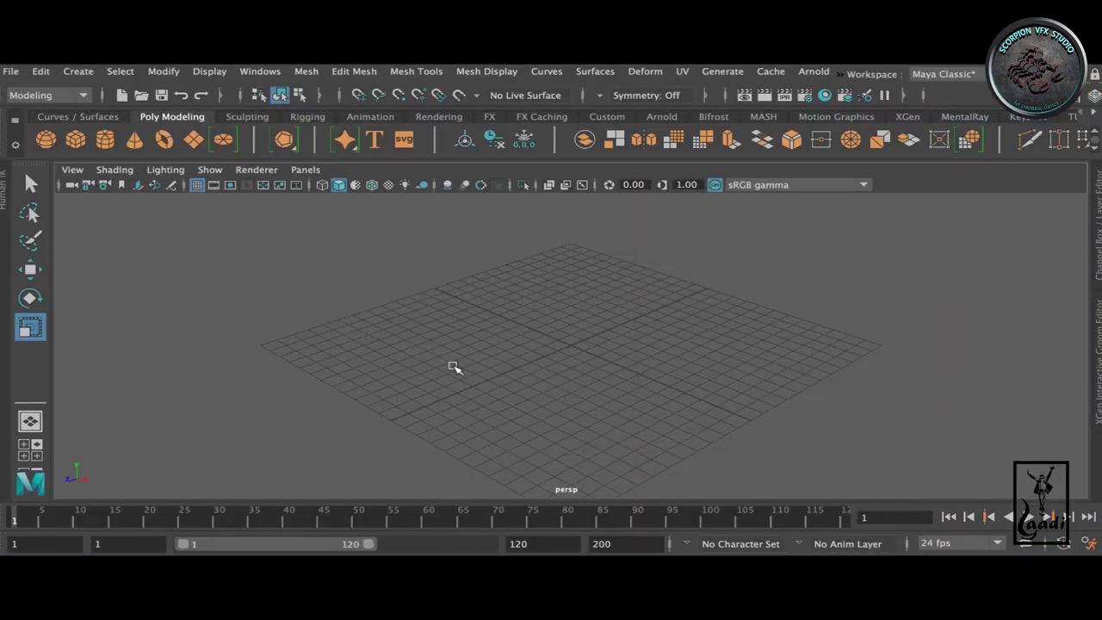
- Import HumanBody.ma from the Content Browser's Modeling > Sculpting Base Meshes > Bipeds examples
scroll(540, 373, "down", 3)
scroll(545, 373, "up", 5)
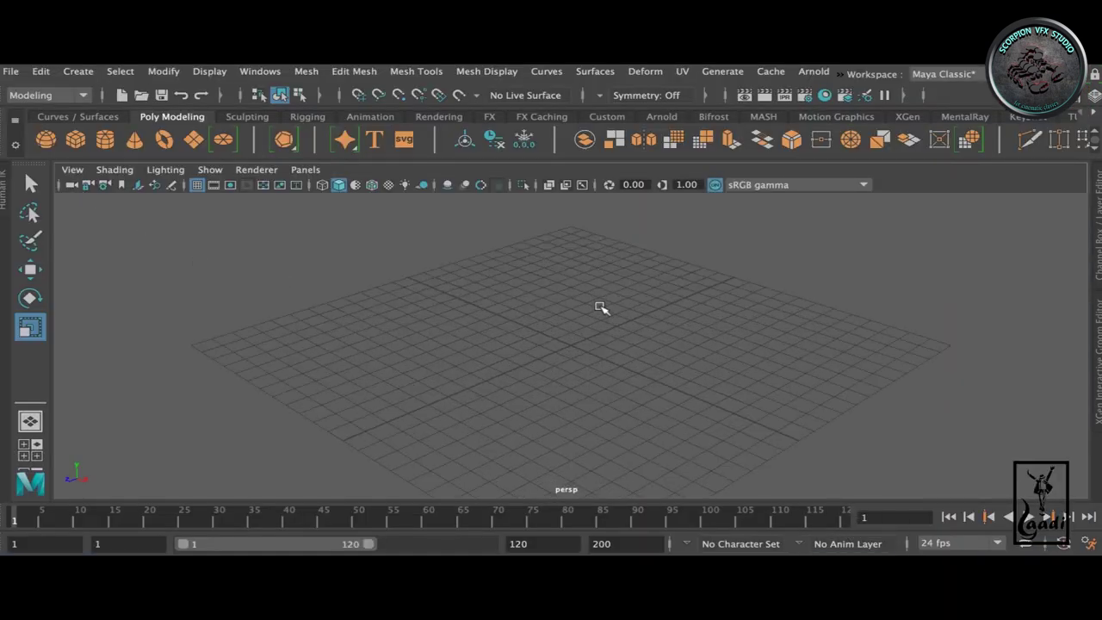
left_click(724, 73)
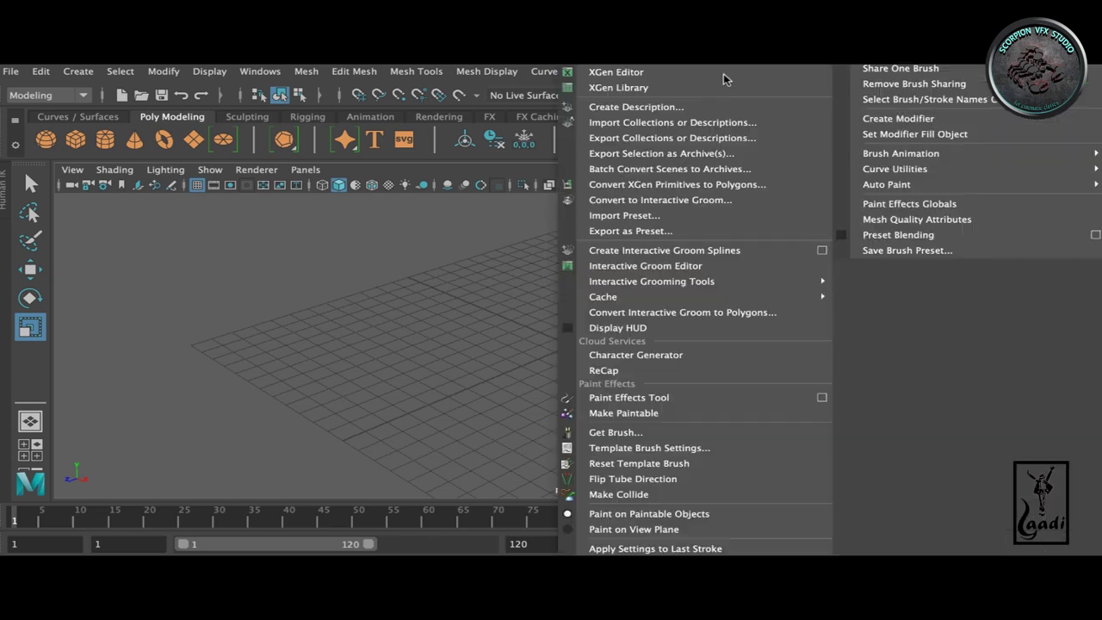
left_click(594, 434)
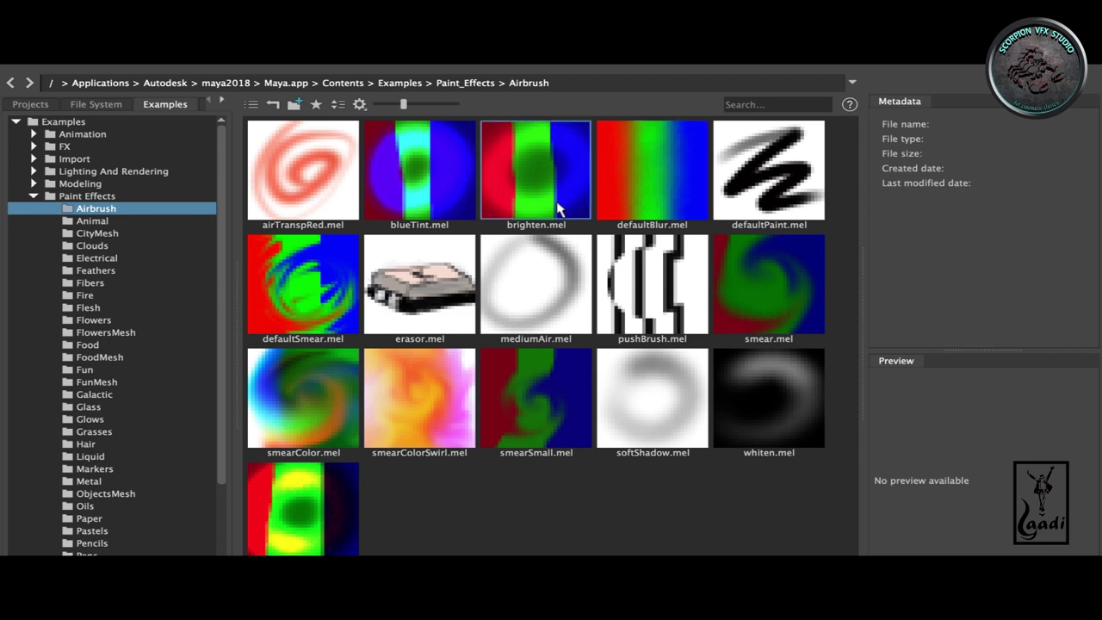
double_click(96, 184)
double_click(110, 200)
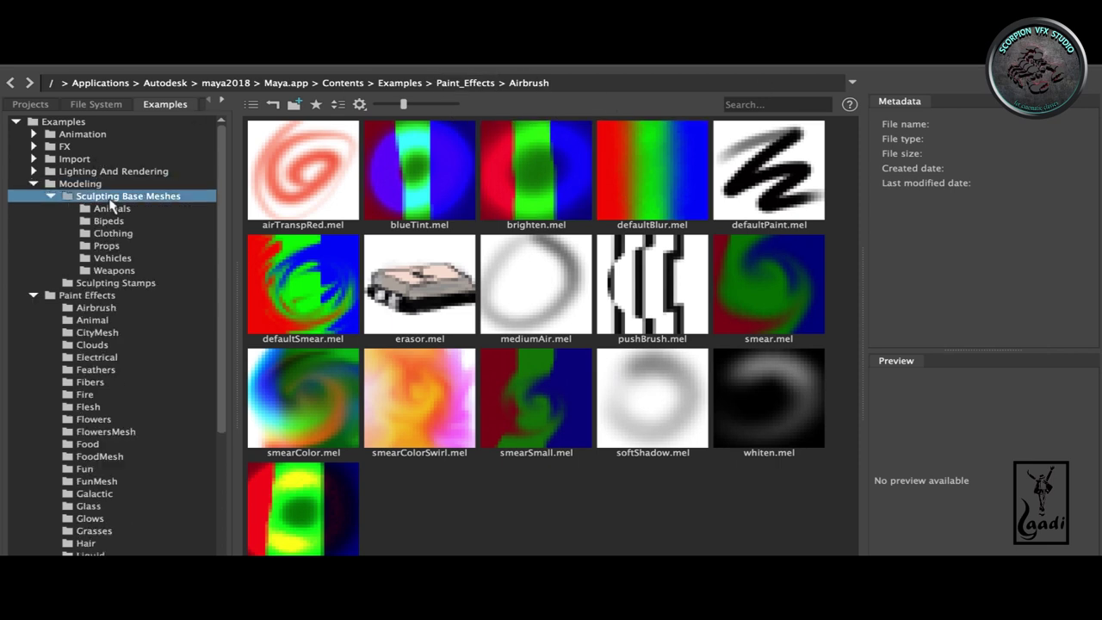
left_click(112, 225)
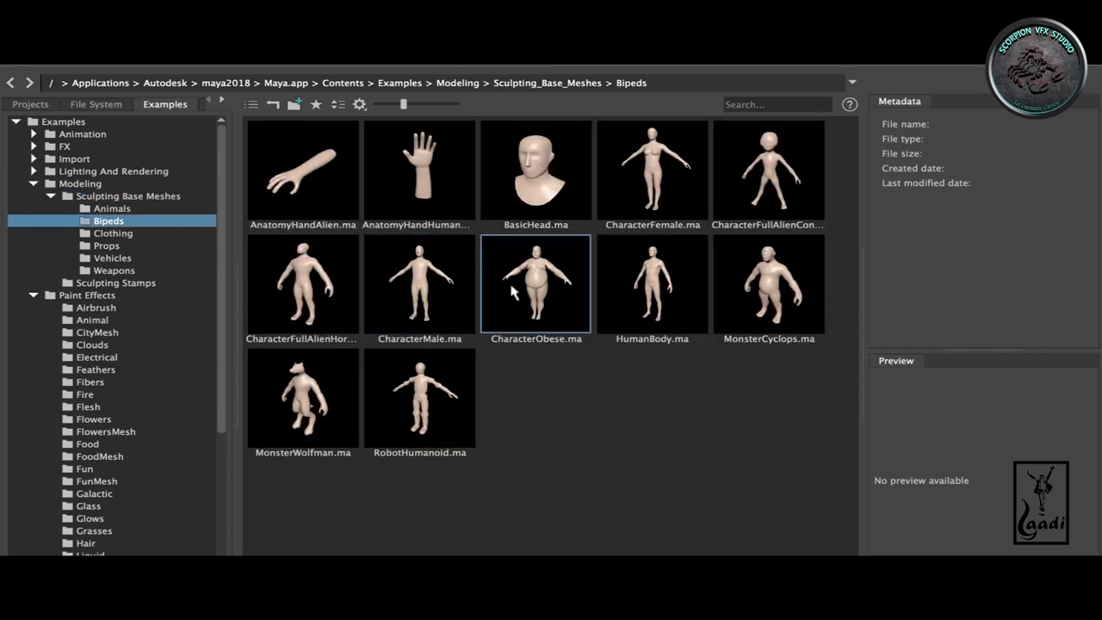
left_click(633, 295)
right_click(633, 297)
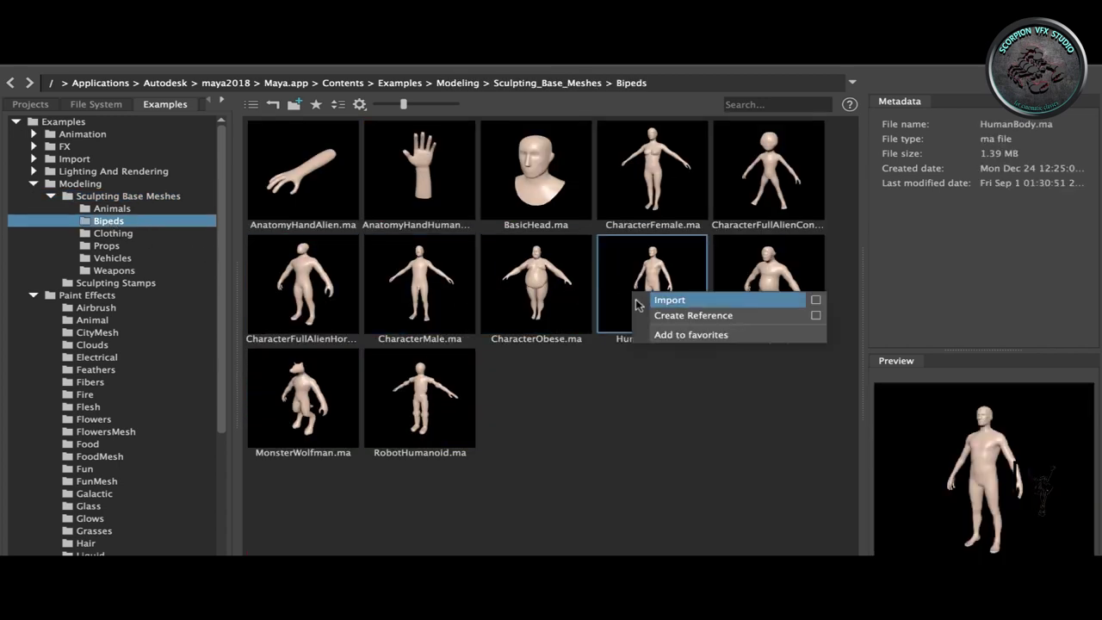
left_click(658, 300)
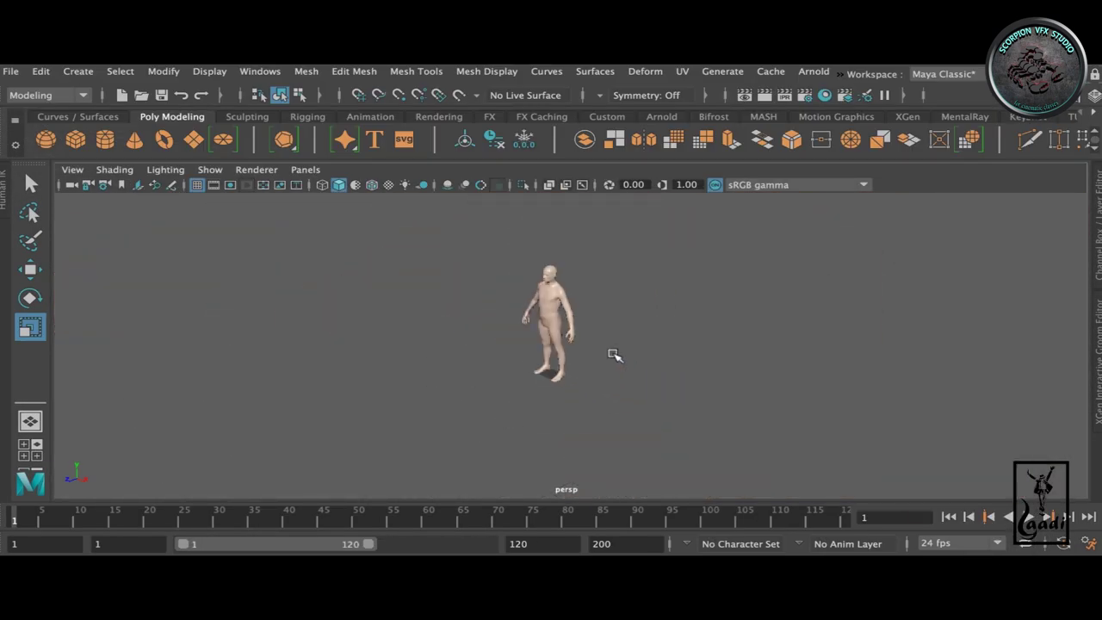
- Create a new polygon cube in the scene beside the figure
scroll(727, 336, "up", 3)
scroll(736, 337, "up", 3)
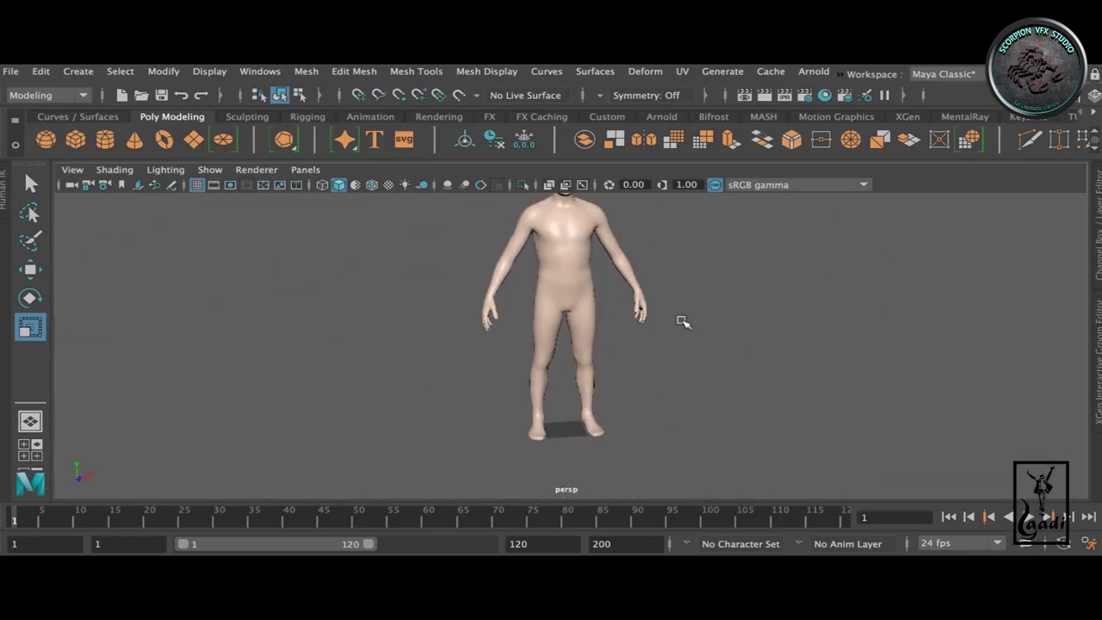
left_click(10, 71)
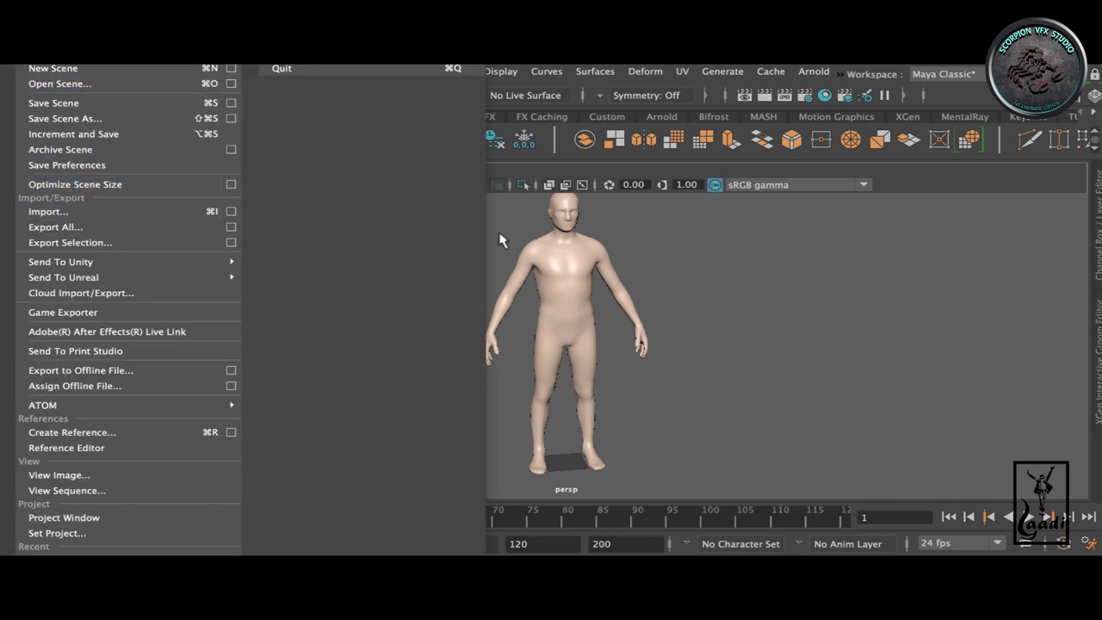
left_click(851, 342)
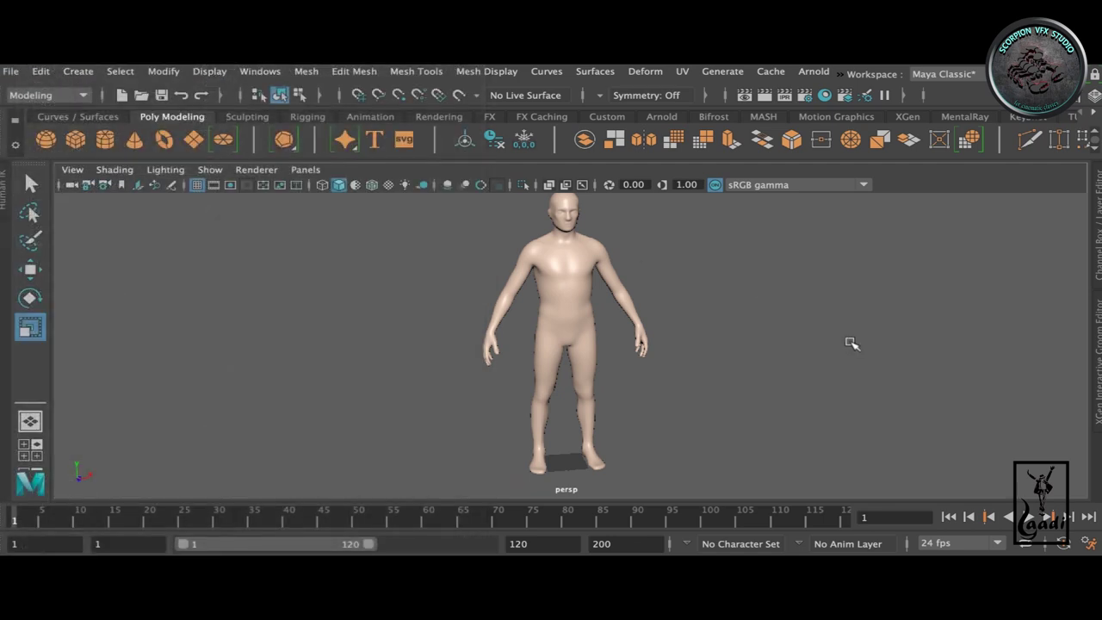
left_click(76, 139)
- Flatten the cube into a thin slab and move it up away from the character
mouse_move(472, 340)
left_mouse_down("alt")
mouse_move(713, 356)
mouse_move(597, 374)
mouse_move(665, 362)
mouse_move(726, 422)
mouse_move(693, 388)
mouse_move(721, 384)
mouse_move(686, 362)
mouse_move(738, 359)
mouse_move(824, 388)
left_mouse_up("alt")
scroll(635, 365, "up", 3)
key("w")
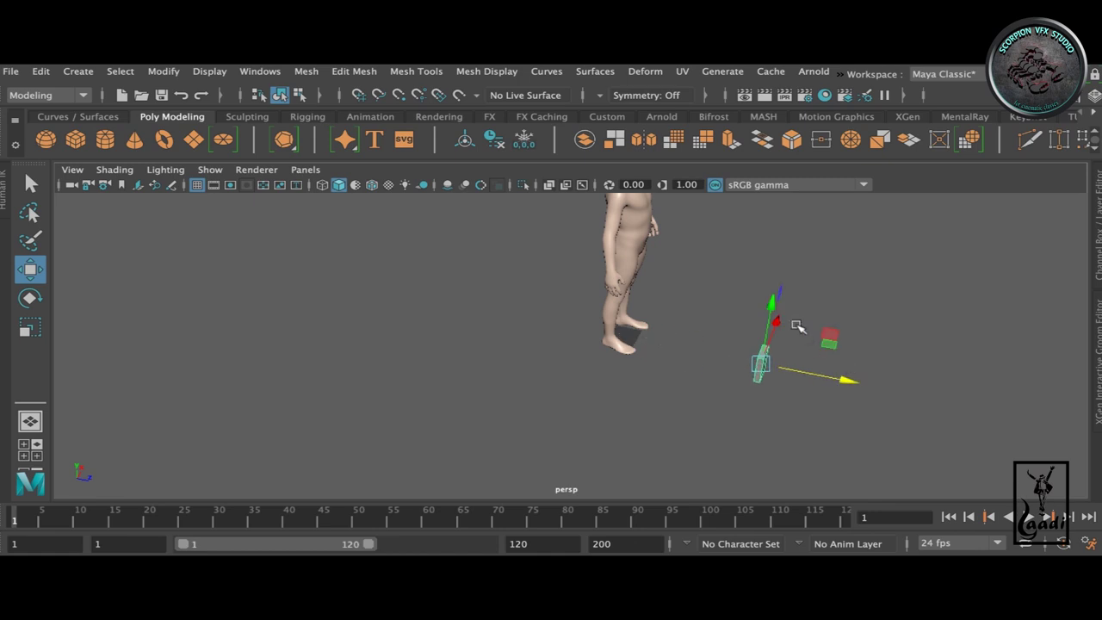
mouse_move(790, 321)
left_mouse_down()
mouse_move(801, 209)
mouse_move(728, 327)
mouse_move(683, 322)
mouse_move(642, 357)
mouse_move(726, 340)
mouse_move(603, 336)
left_mouse_up()
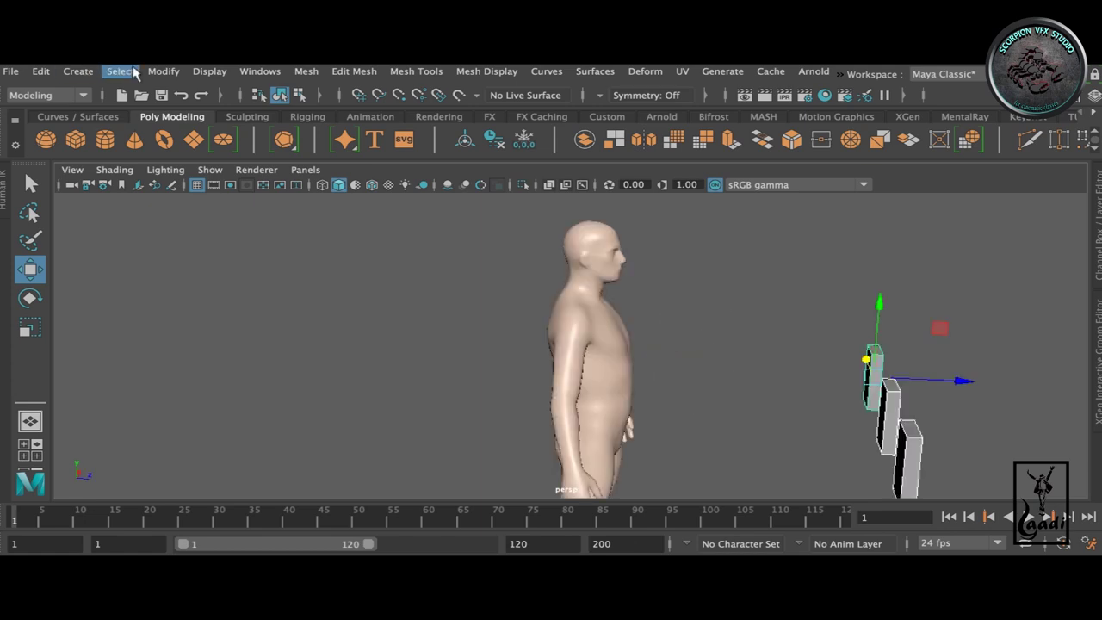
left_click(161, 73)
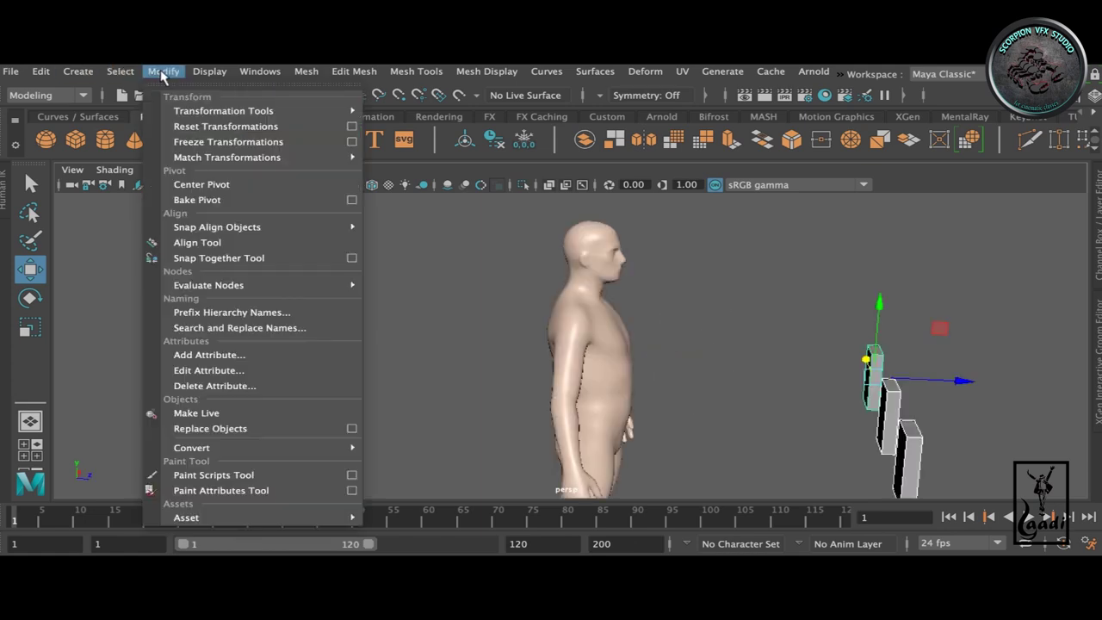
- Snap a thin box onto the figure's chest using surface snapping
left_click(240, 258)
mouse_move(794, 381)
left_mouse_down("alt")
mouse_move(904, 375)
mouse_move(749, 336)
left_mouse_up("alt")
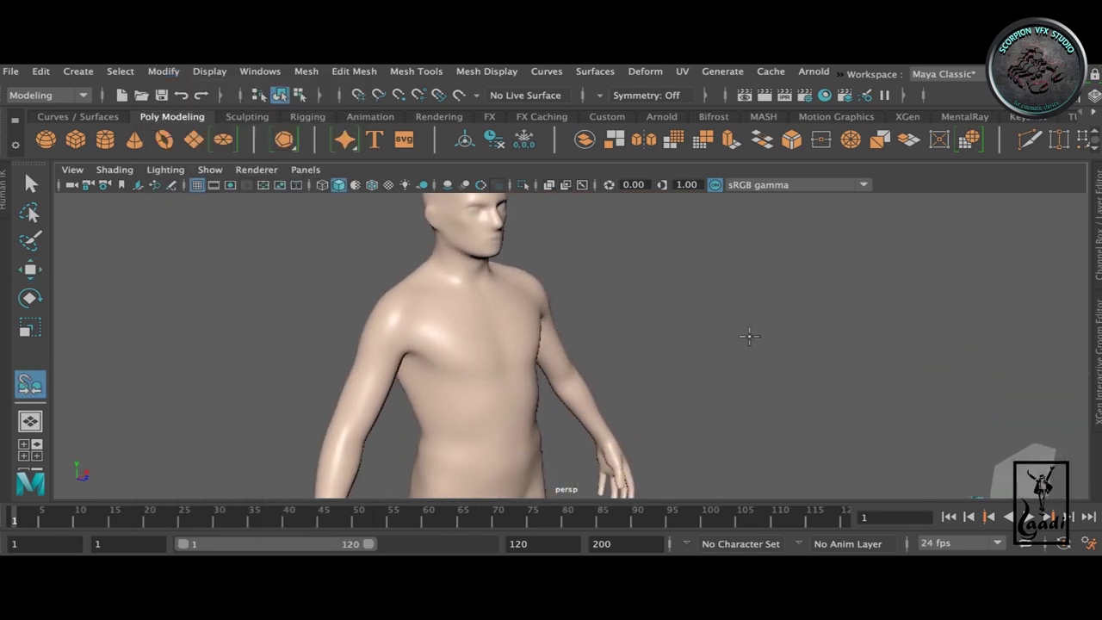
left_click(469, 349)
mouse_move(469, 350)
left_mouse_down("alt")
mouse_move(571, 364)
mouse_move(721, 352)
mouse_move(498, 339)
left_mouse_up("alt")
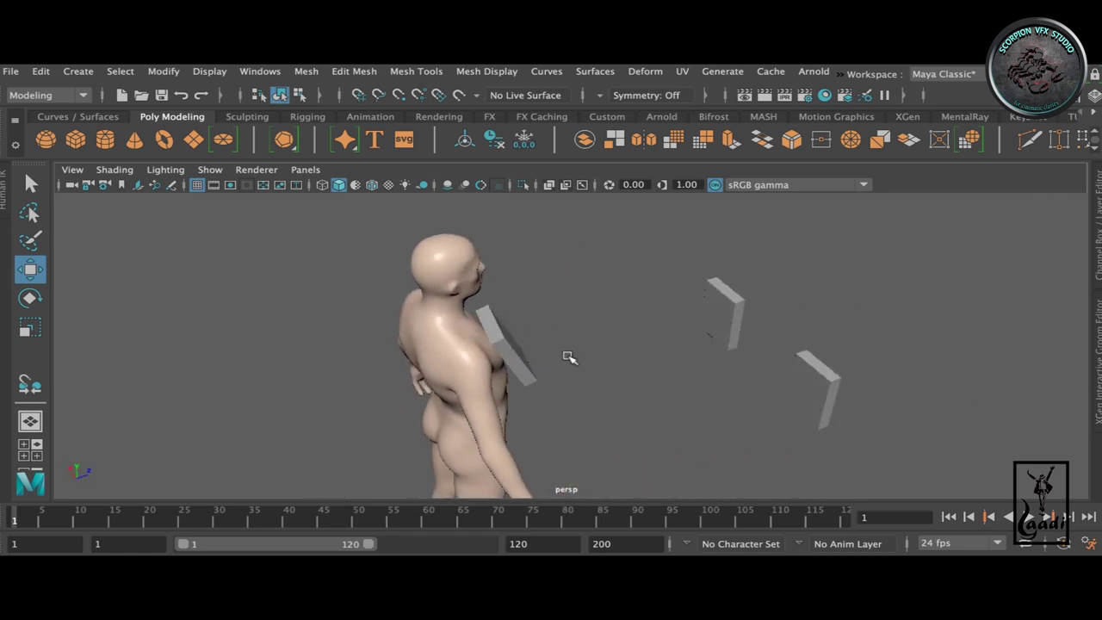
- Snap the box lying on the floor onto the figure's pelvis
left_click(163, 72)
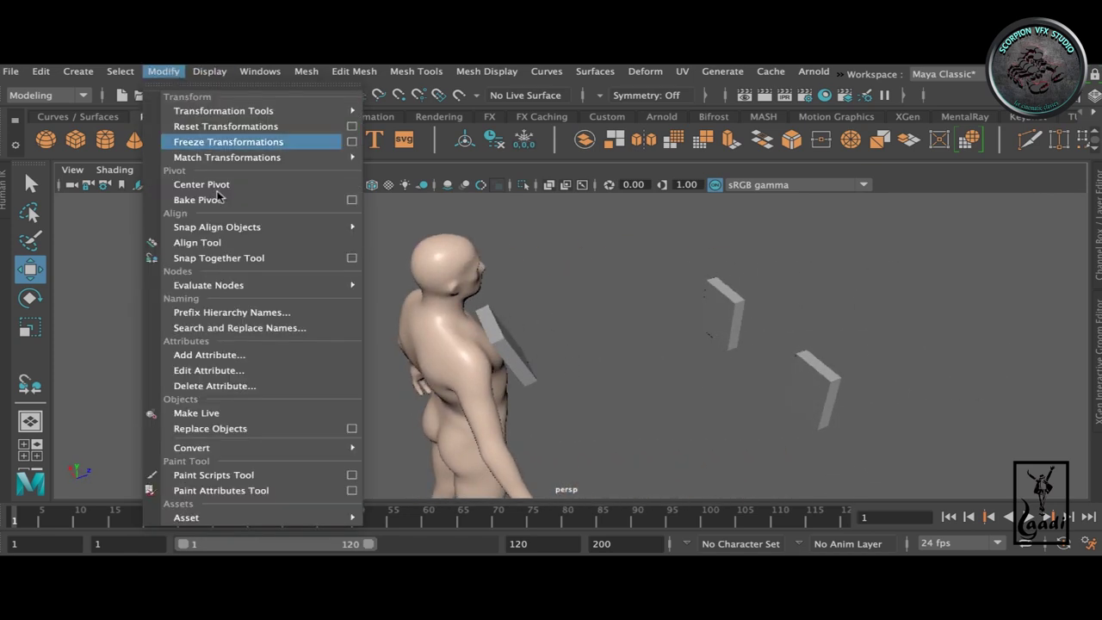
left_click(551, 276)
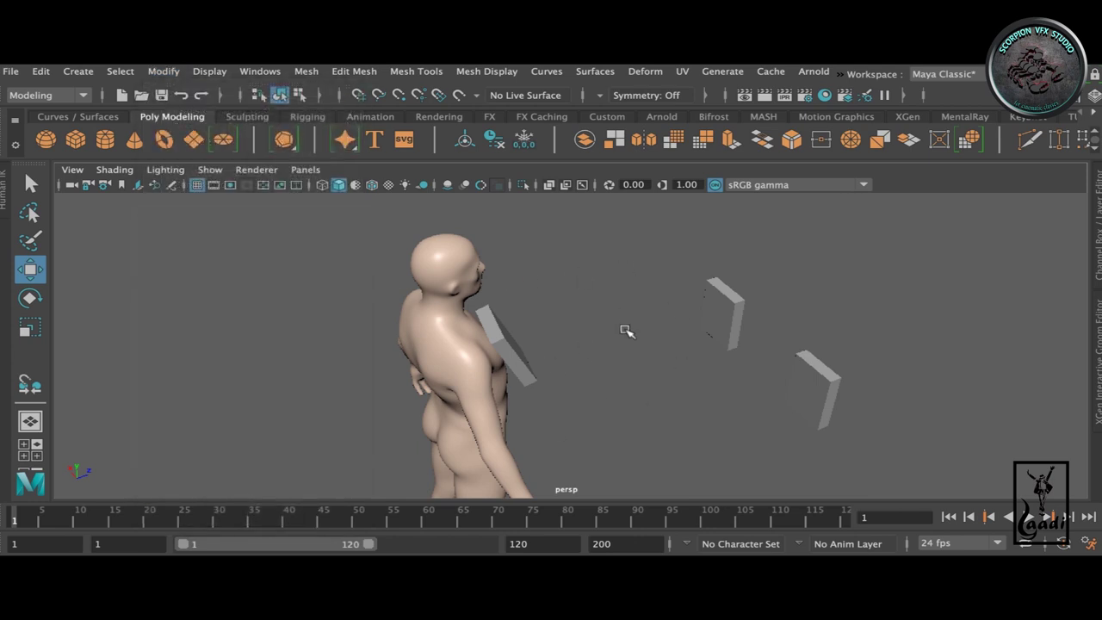
key("y")
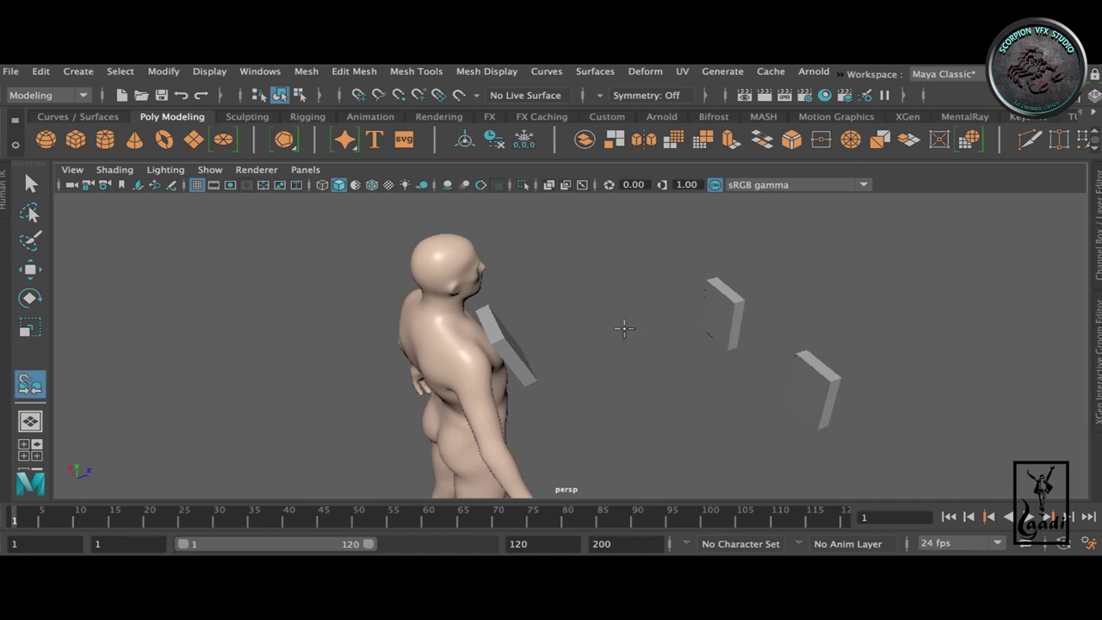
scroll(624, 328, "up", 3)
mouse_move(620, 322)
left_mouse_down("alt")
mouse_move(639, 327)
mouse_move(517, 361)
left_mouse_up("alt")
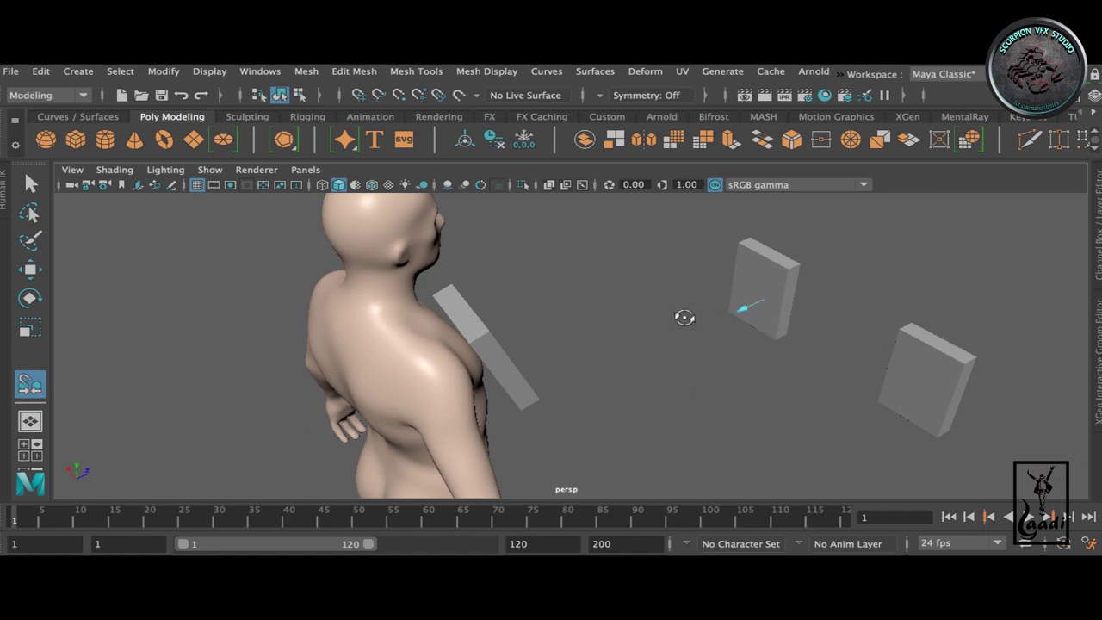
mouse_move(683, 315)
left_mouse_down("alt")
mouse_move(442, 300)
mouse_move(592, 328)
left_mouse_up("alt")
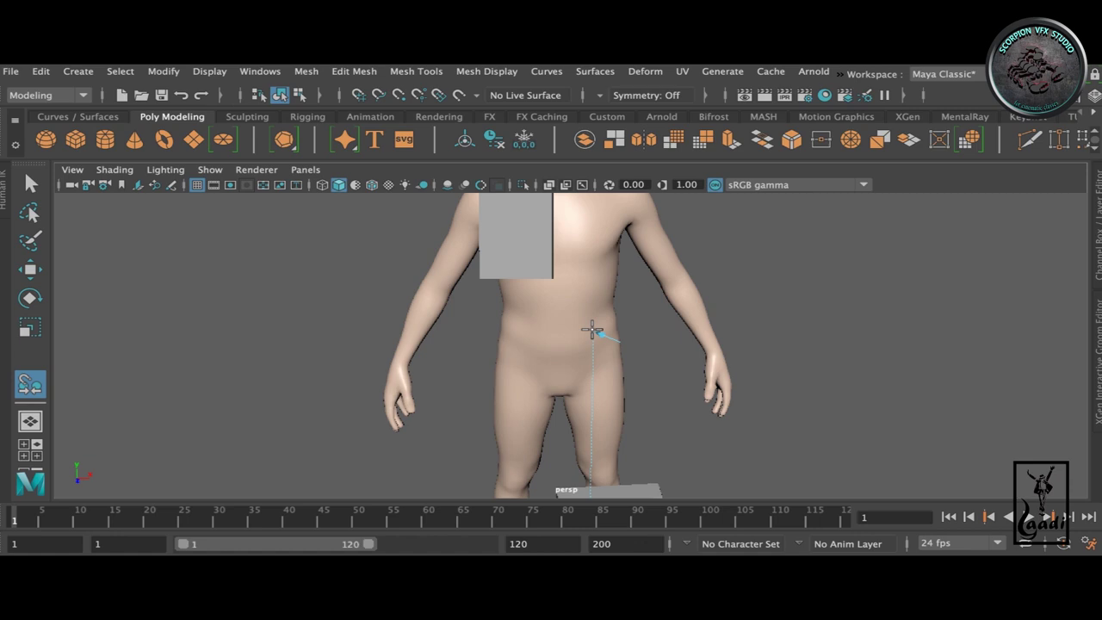
key("w")
mouse_move(591, 330)
left_mouse_down("alt")
mouse_move(757, 320)
mouse_move(771, 379)
left_mouse_up("alt")
key("y")
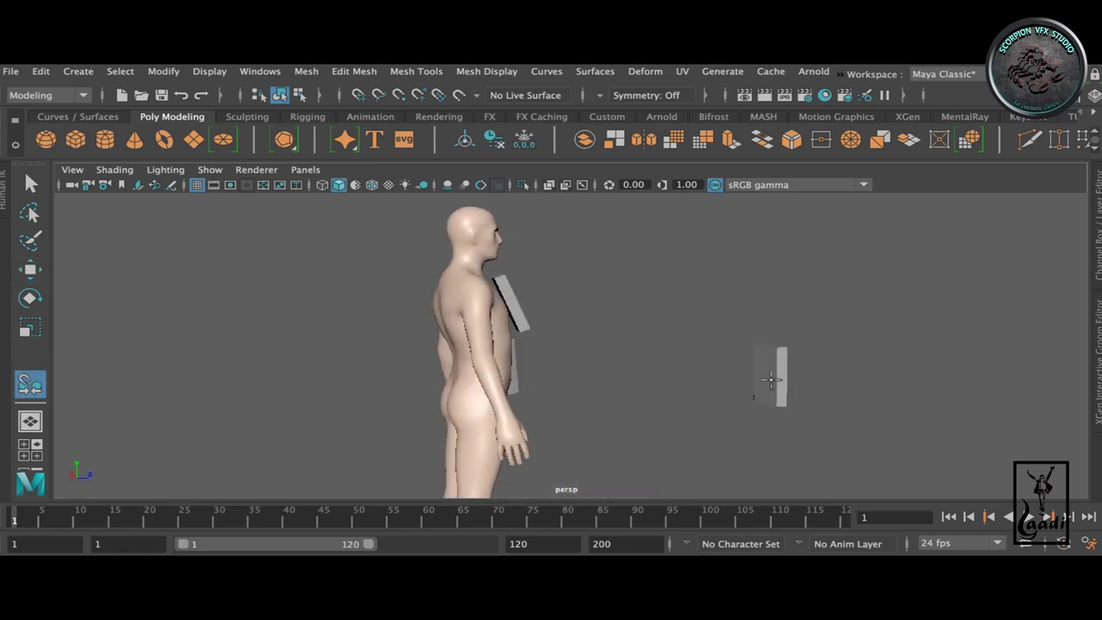
left_click_drag(704, 358, 430, 387, "alt")
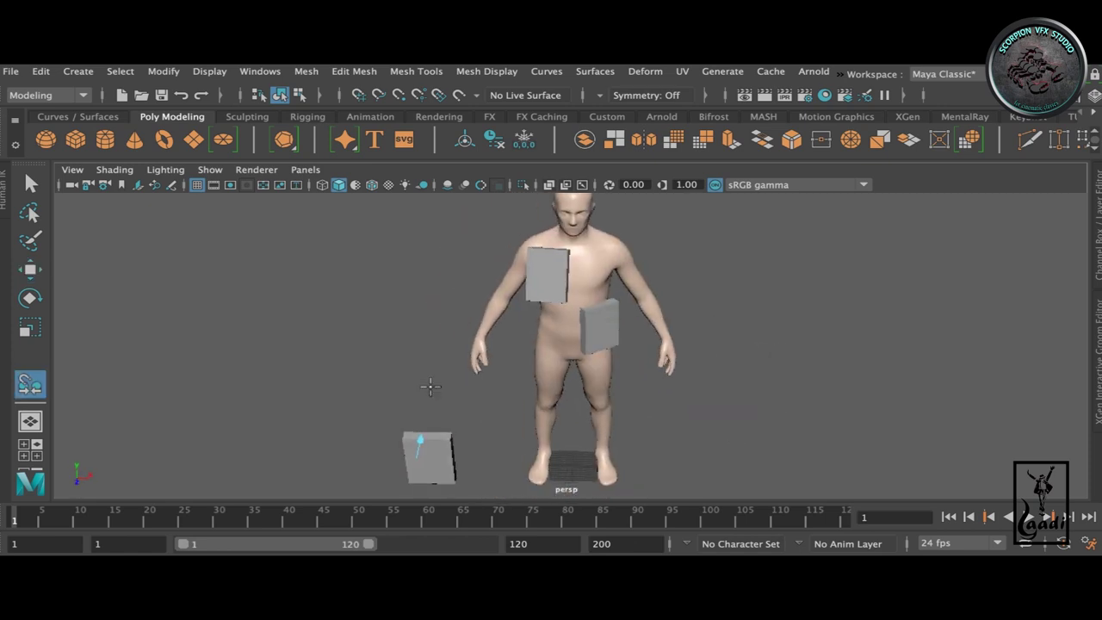
left_click(552, 335)
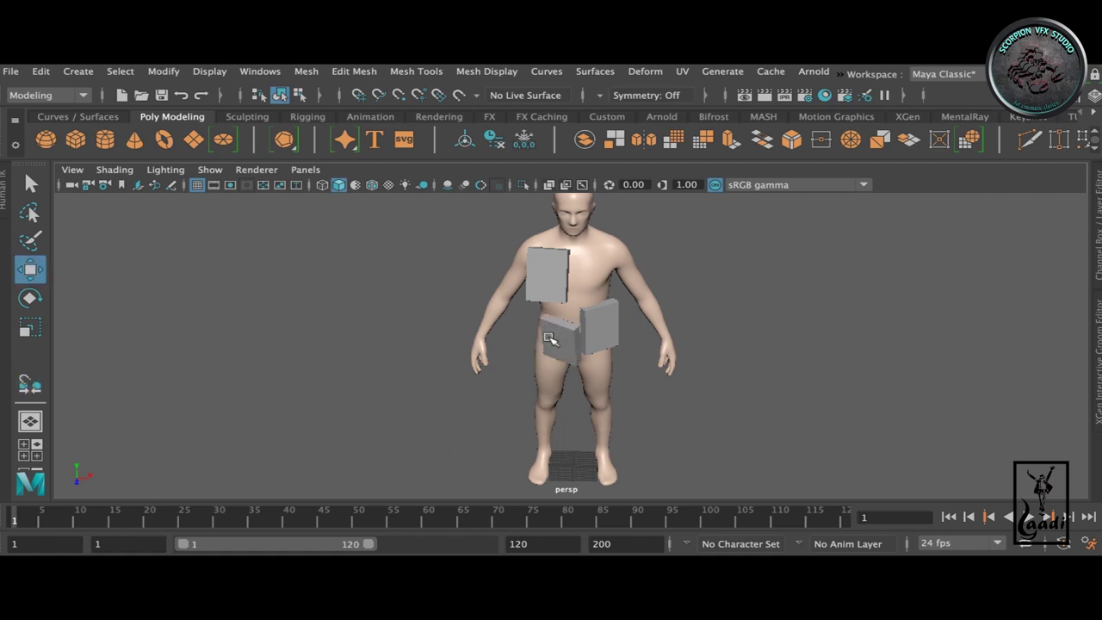
- Orbit around the figure to check the slabs attached to the chest and hip
mouse_move(551, 338)
left_mouse_down("alt")
mouse_move(463, 285)
mouse_move(566, 374)
mouse_move(680, 331)
left_mouse_up("alt")
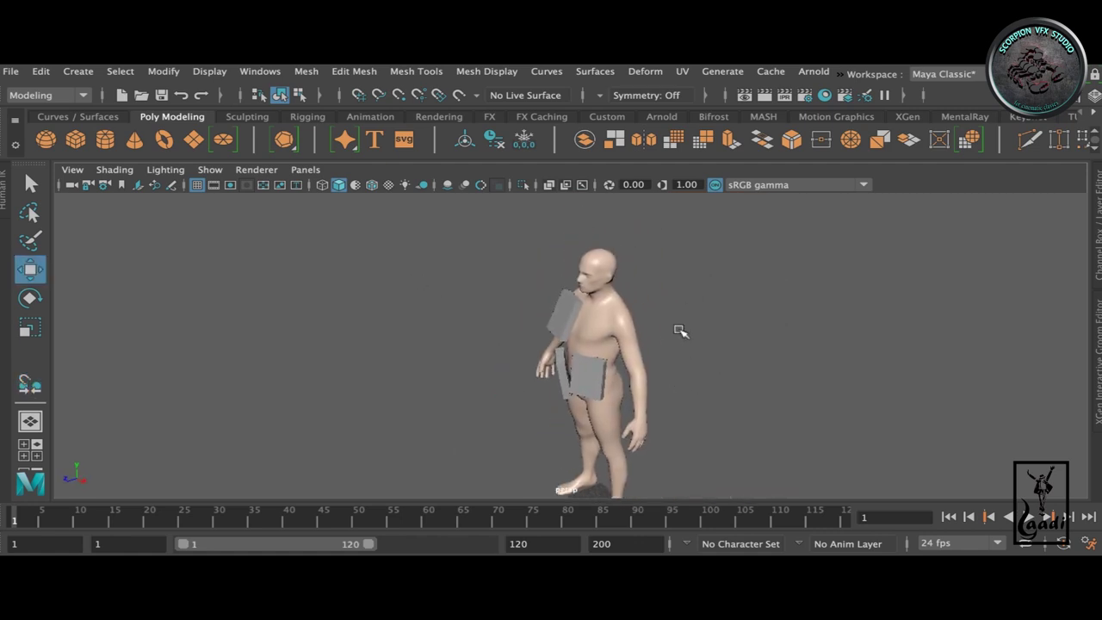
scroll(571, 335, "up", 3)
scroll(582, 332, "up", 4)
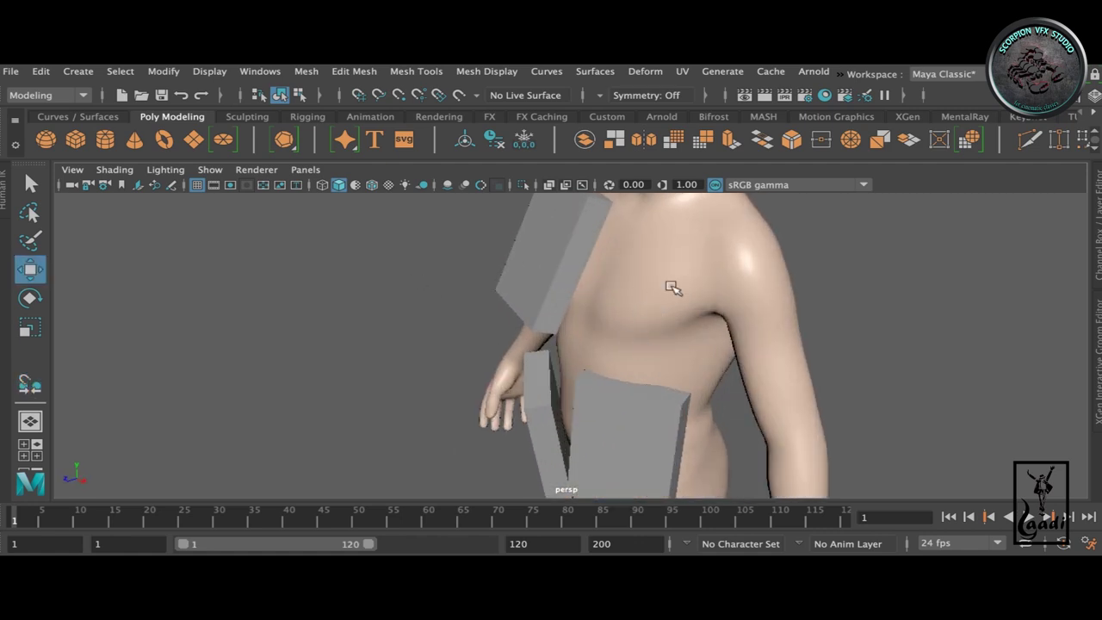
mouse_move(695, 338)
left_mouse_down("alt")
mouse_move(726, 362)
mouse_move(640, 451)
mouse_move(580, 393)
mouse_move(603, 401)
mouse_move(511, 398)
mouse_move(770, 387)
mouse_move(683, 398)
mouse_move(728, 393)
left_mouse_up("alt")
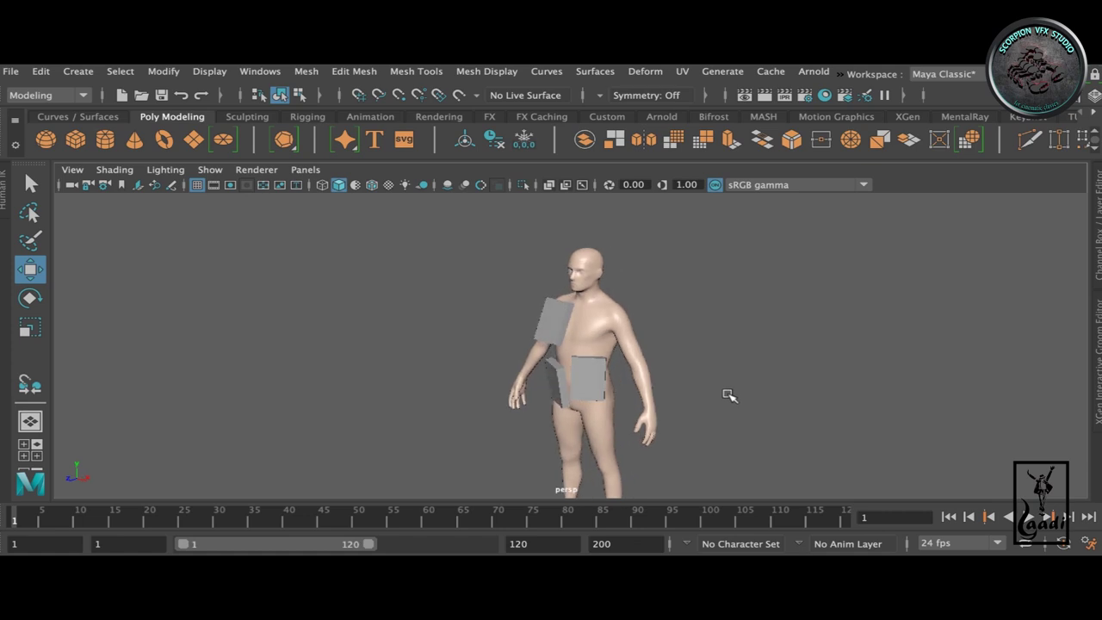
scroll(723, 361, "down", 3)
scroll(706, 328, "up", 3)
left_click_drag(696, 319, 586, 278, "alt")
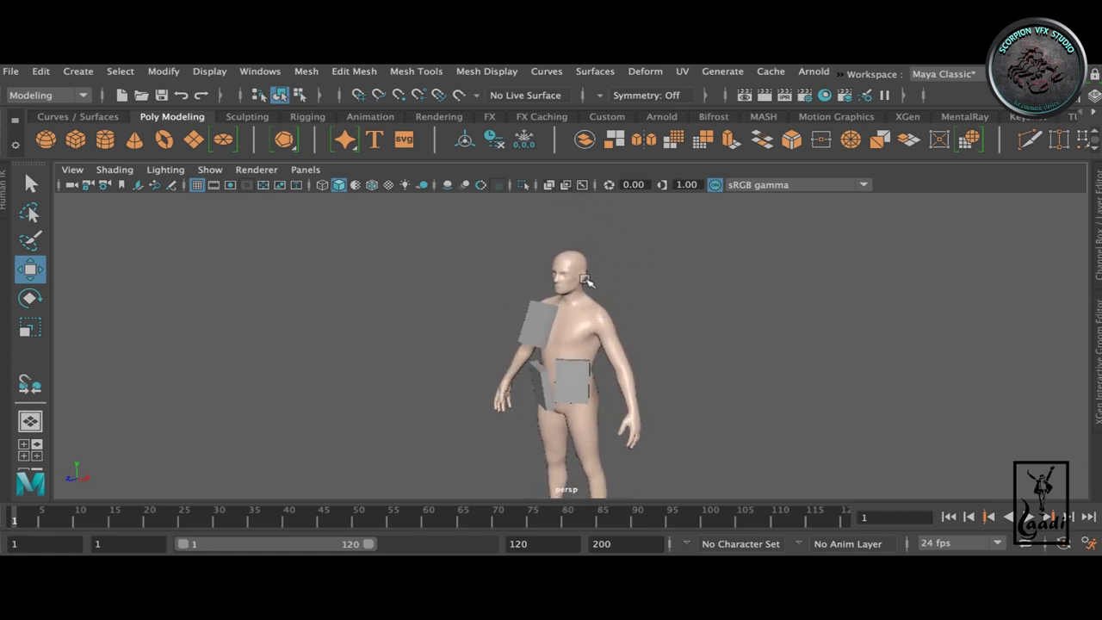
scroll(396, 387, "down", 3)
scroll(423, 379, "down", 2)
scroll(507, 360, "up", 5)
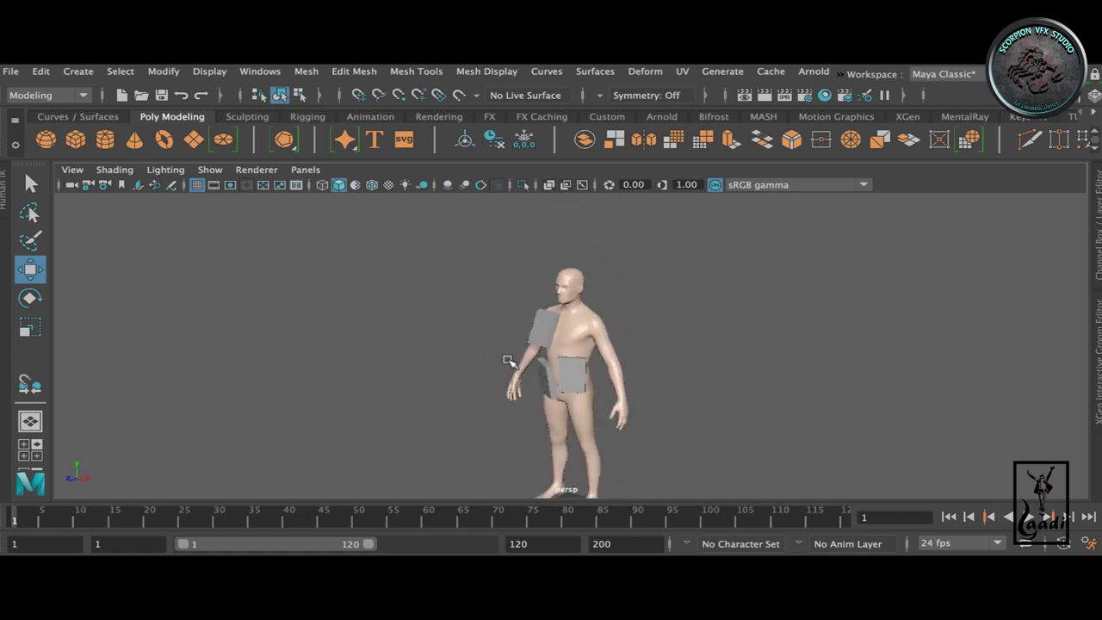
- Check the YouTube tutorial, then survey the plate-covered back of the figure
left_click(147, 551)
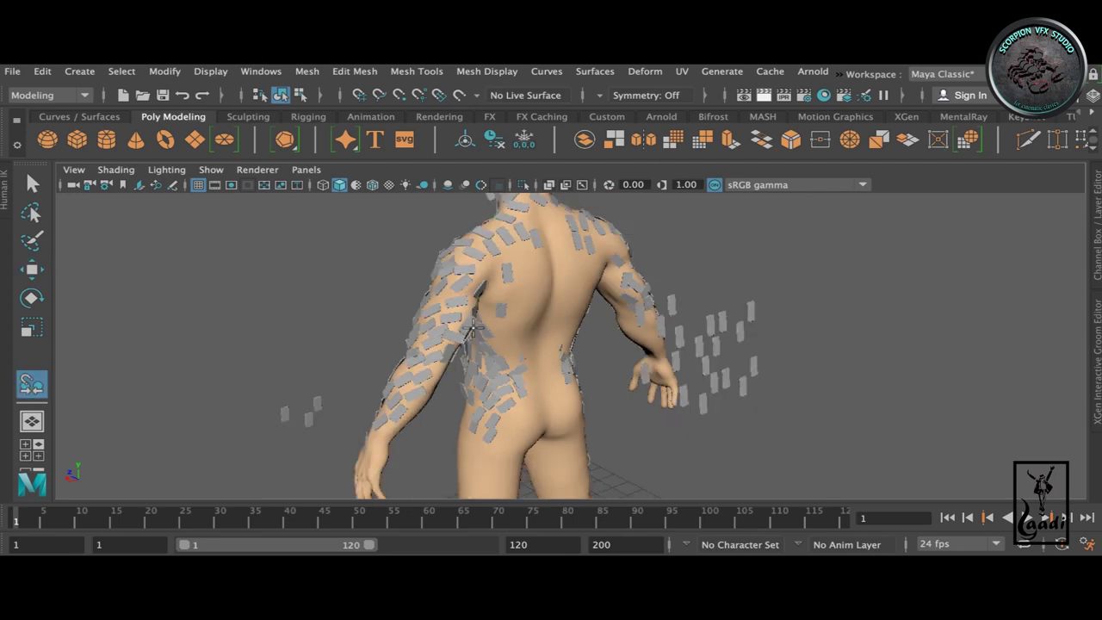
mouse_move(637, 335)
left_mouse_down("alt")
mouse_move(556, 295)
mouse_move(731, 322)
mouse_move(416, 252)
mouse_move(502, 406)
mouse_move(519, 372)
left_mouse_up("alt")
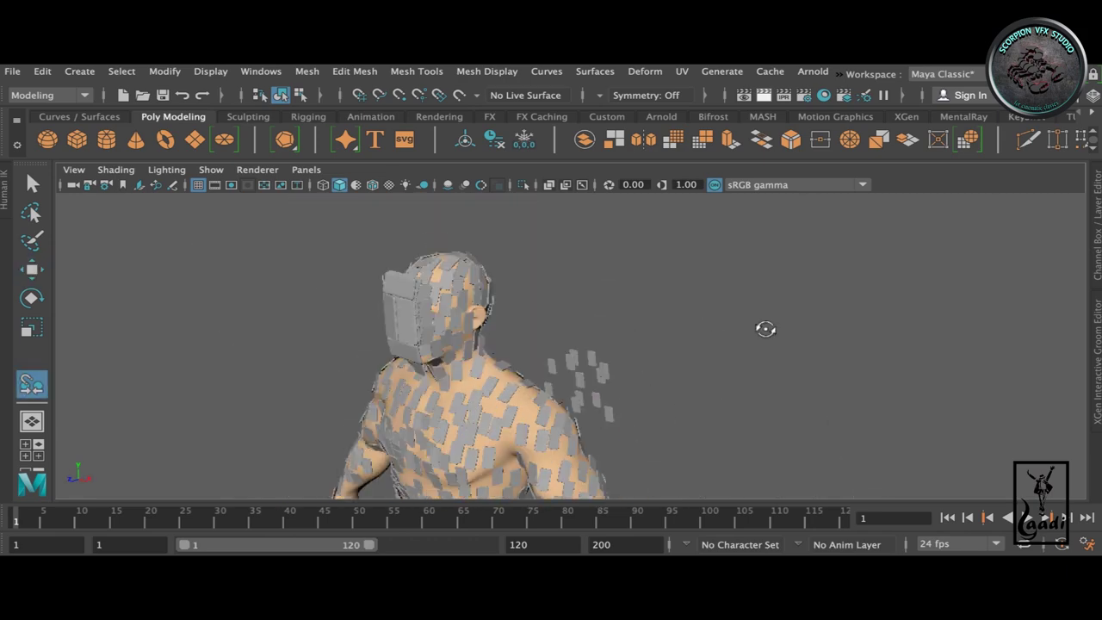
left_click_drag(765, 329, 484, 315, "alt")
left_click_drag(577, 229, 525, 248, "alt")
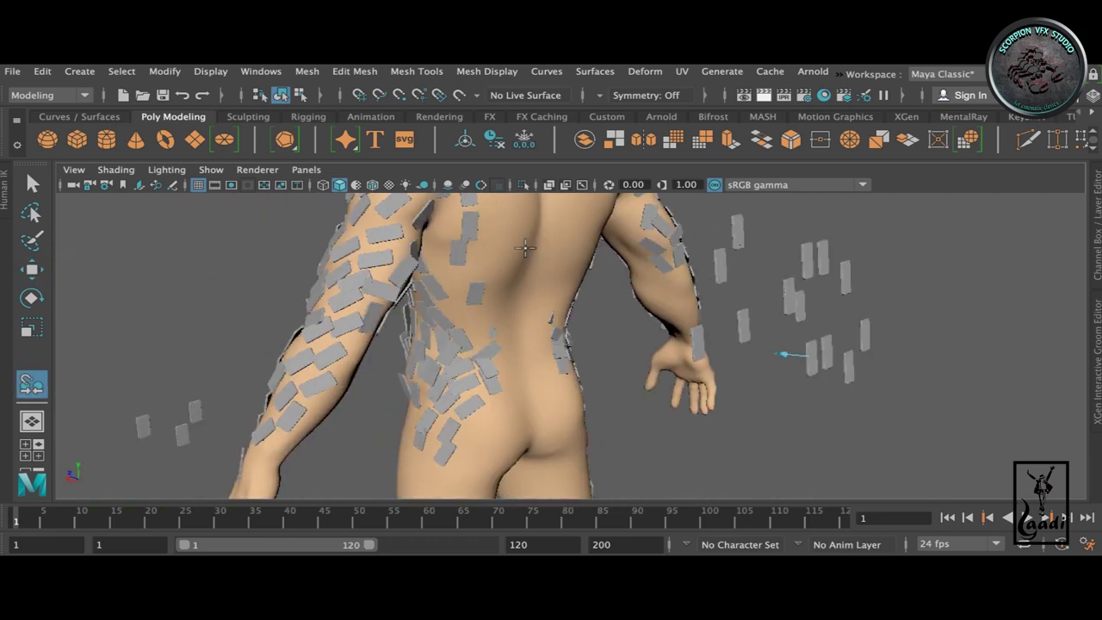
left_click_drag(523, 303, 492, 295, "alt")
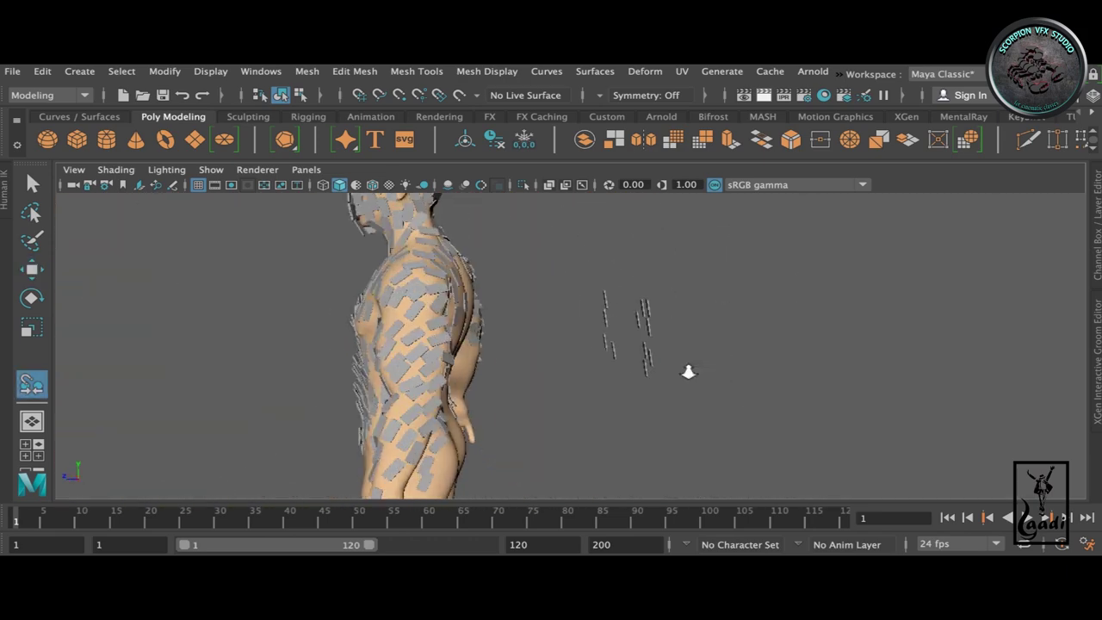
mouse_move(416, 372)
left_mouse_down("alt")
mouse_move(509, 297)
mouse_move(355, 315)
left_mouse_up("alt")
mouse_move(354, 316)
right_mouse_down("alt")
mouse_move(580, 344)
mouse_move(431, 332)
right_mouse_up("alt")
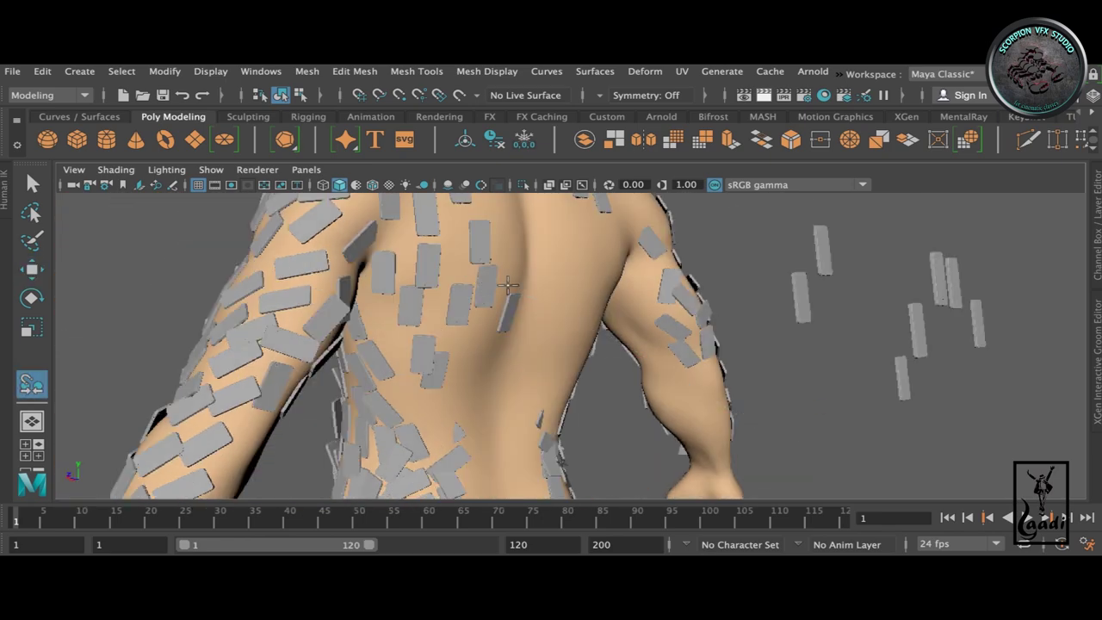
mouse_move(508, 286)
left_mouse_down("alt")
mouse_move(492, 347)
mouse_move(577, 339)
left_mouse_up("alt")
right_click_drag(578, 339, 634, 369, "alt")
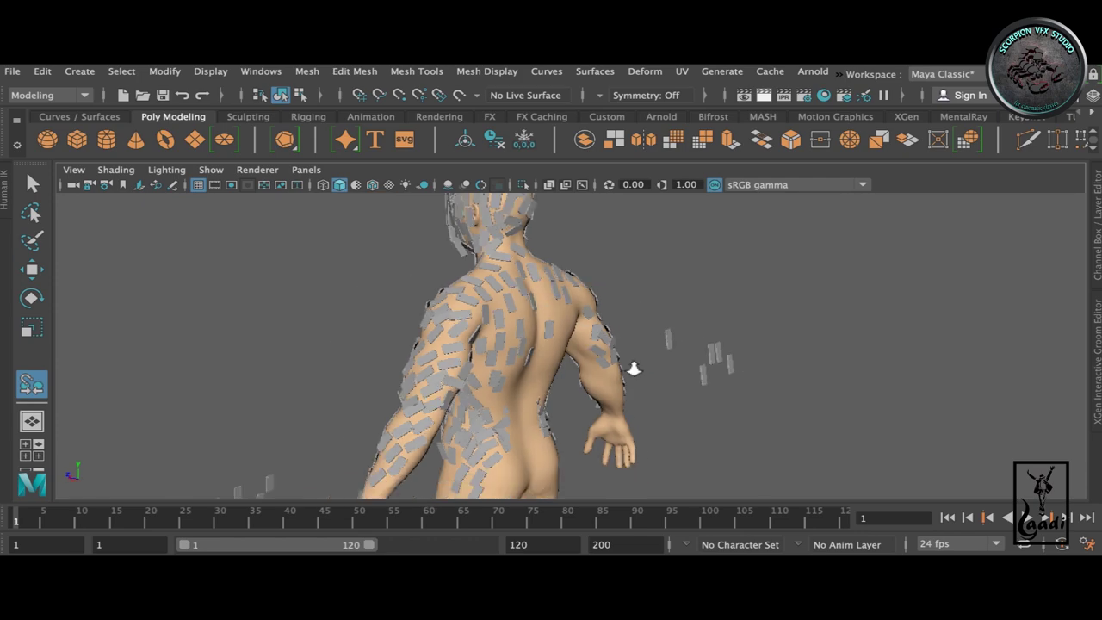
left_click_drag(634, 368, 706, 369, "alt")
- Snap more plates onto the upper back and shoulders with the Move tool
key("w")
right_click_drag(706, 369, 731, 342, "alt")
left_click_drag(731, 341, 646, 305, "alt")
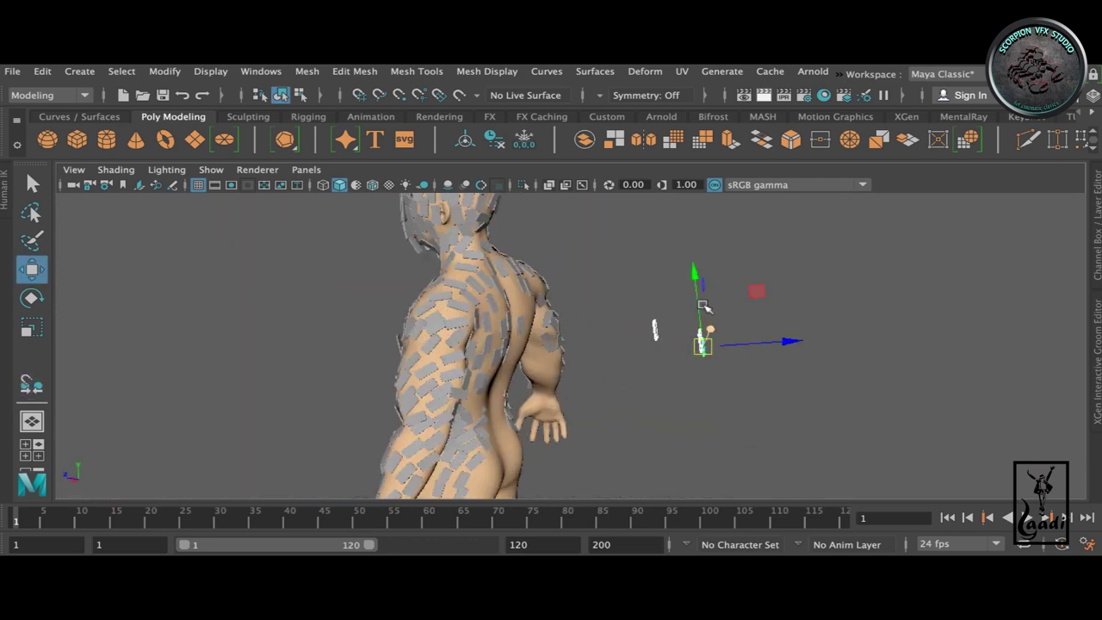
mouse_move(554, 269)
left_mouse_down("alt")
mouse_move(630, 327)
mouse_move(635, 226)
mouse_move(812, 319)
mouse_move(503, 325)
left_mouse_up("alt")
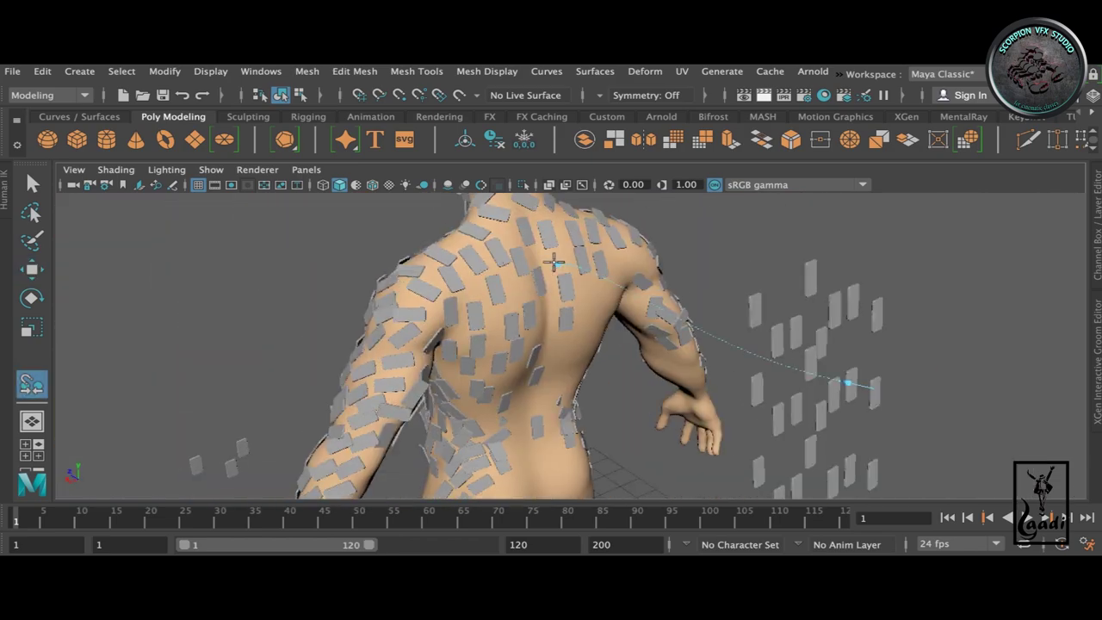
mouse_move(555, 263)
left_mouse_down("alt")
mouse_move(517, 258)
mouse_move(541, 246)
mouse_move(660, 244)
left_mouse_up("alt")
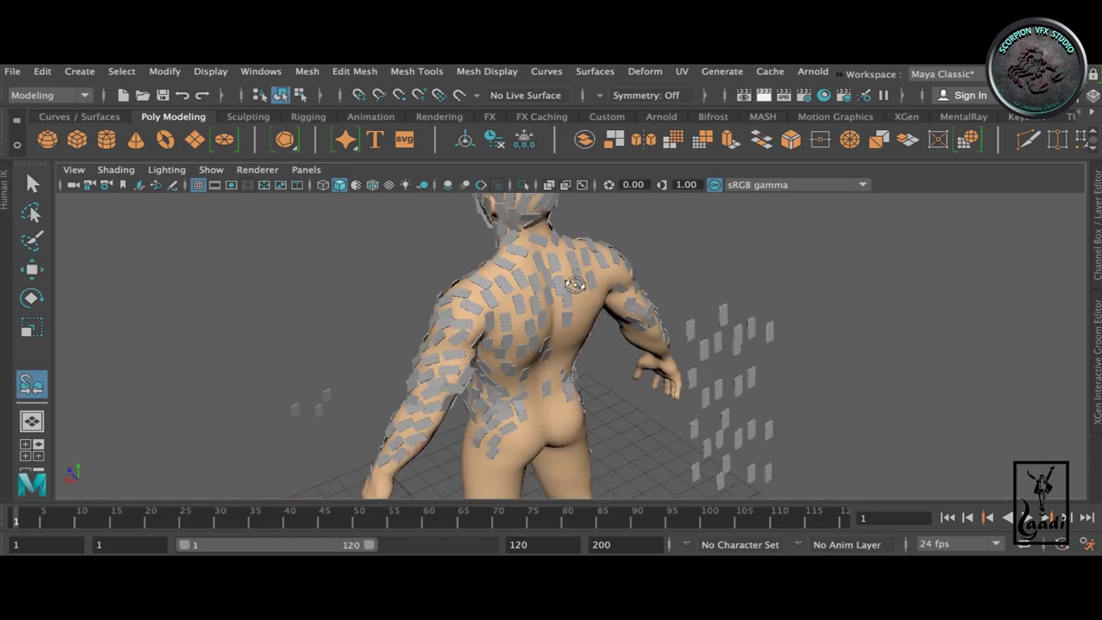
mouse_move(574, 285)
left_mouse_down("alt")
mouse_move(566, 325)
mouse_move(649, 291)
left_mouse_up("alt")
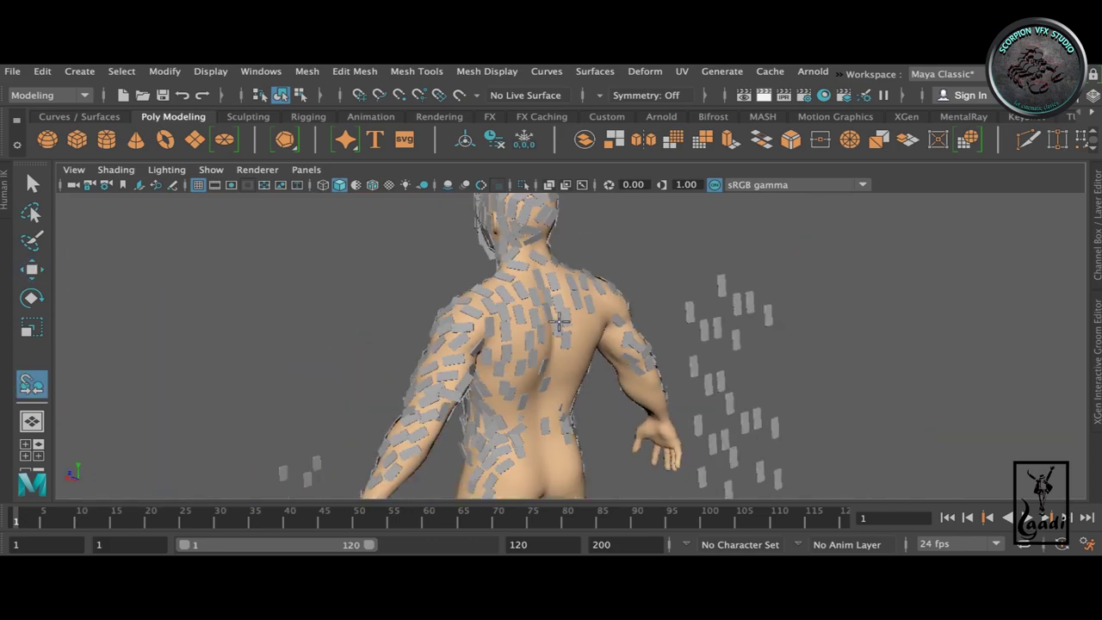
mouse_move(560, 322)
left_mouse_down("alt")
mouse_move(519, 263)
mouse_move(536, 246)
mouse_move(539, 280)
mouse_move(591, 324)
mouse_move(836, 376)
mouse_move(745, 332)
mouse_move(728, 402)
mouse_move(701, 405)
mouse_move(590, 344)
mouse_move(423, 290)
mouse_move(474, 367)
mouse_move(415, 325)
mouse_move(493, 299)
mouse_move(804, 317)
mouse_move(504, 278)
mouse_move(504, 319)
mouse_move(603, 349)
mouse_move(646, 402)
mouse_move(408, 360)
mouse_move(498, 436)
left_mouse_up("alt")
key("w")
key("y")
key("y")
- Place floating spare plates onto the figure's back and arm
mouse_move(609, 390)
left_mouse_down("alt")
mouse_move(551, 298)
mouse_move(634, 381)
mouse_move(555, 323)
left_mouse_up("alt")
right_click_drag(511, 346, 680, 394, "alt")
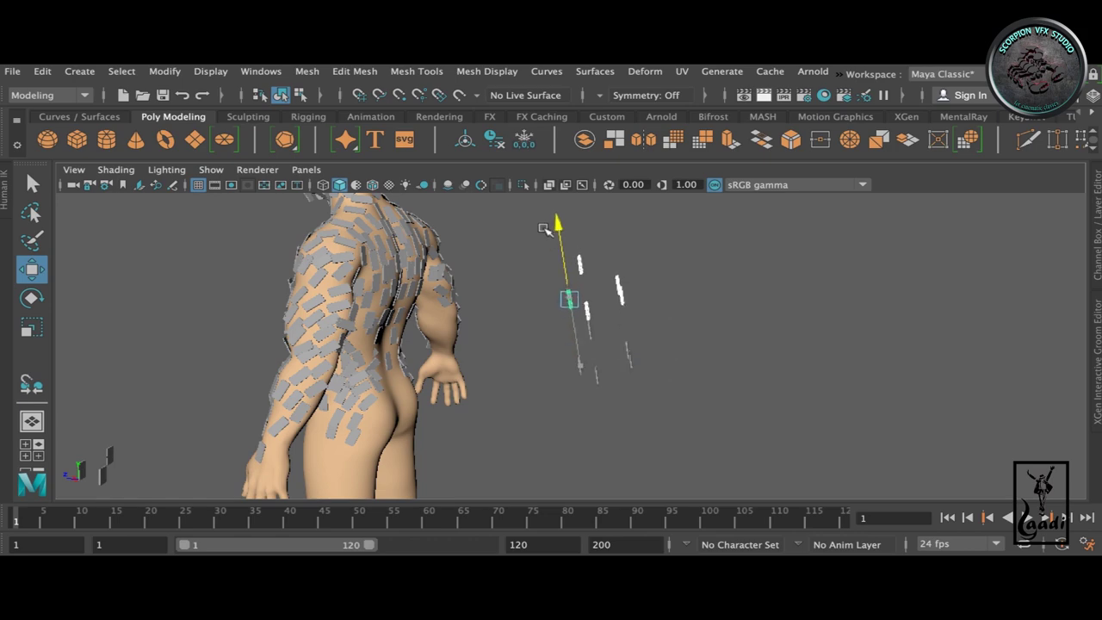
right_click_drag(682, 290, 687, 333, "alt")
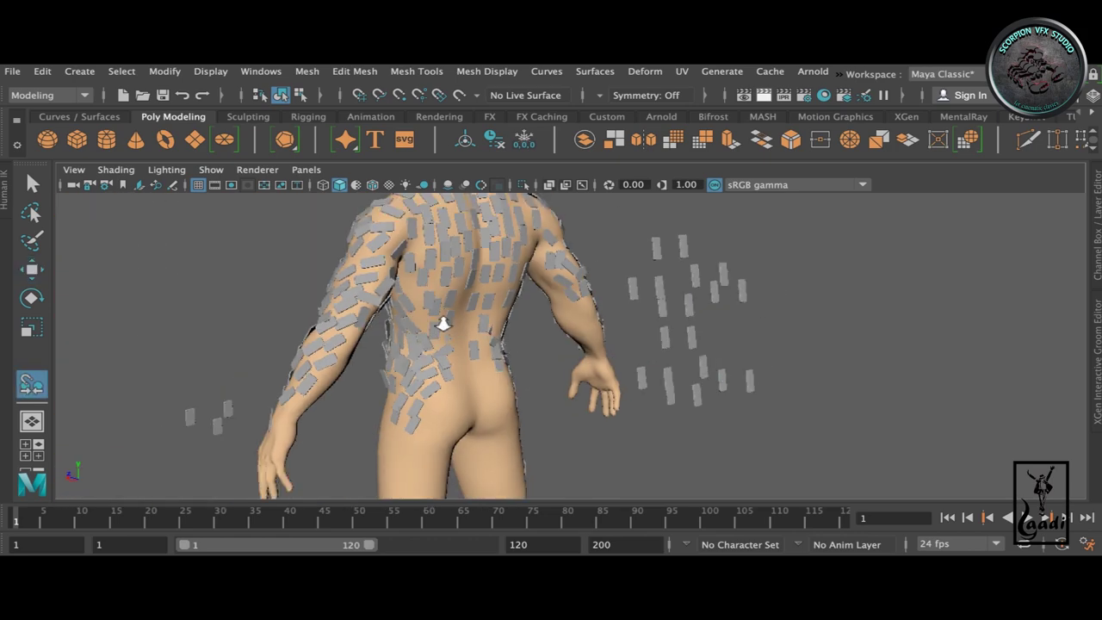
left_click_drag(442, 324, 557, 339, "alt")
mouse_move(491, 288)
left_mouse_down("alt")
mouse_move(602, 301)
mouse_move(551, 310)
mouse_move(770, 266)
left_mouse_up("alt")
right_click_drag(770, 266, 225, 354, "alt")
mouse_move(225, 354)
left_mouse_down("alt")
mouse_move(602, 327)
mouse_move(258, 328)
mouse_move(455, 364)
mouse_move(383, 268)
left_mouse_up("alt")
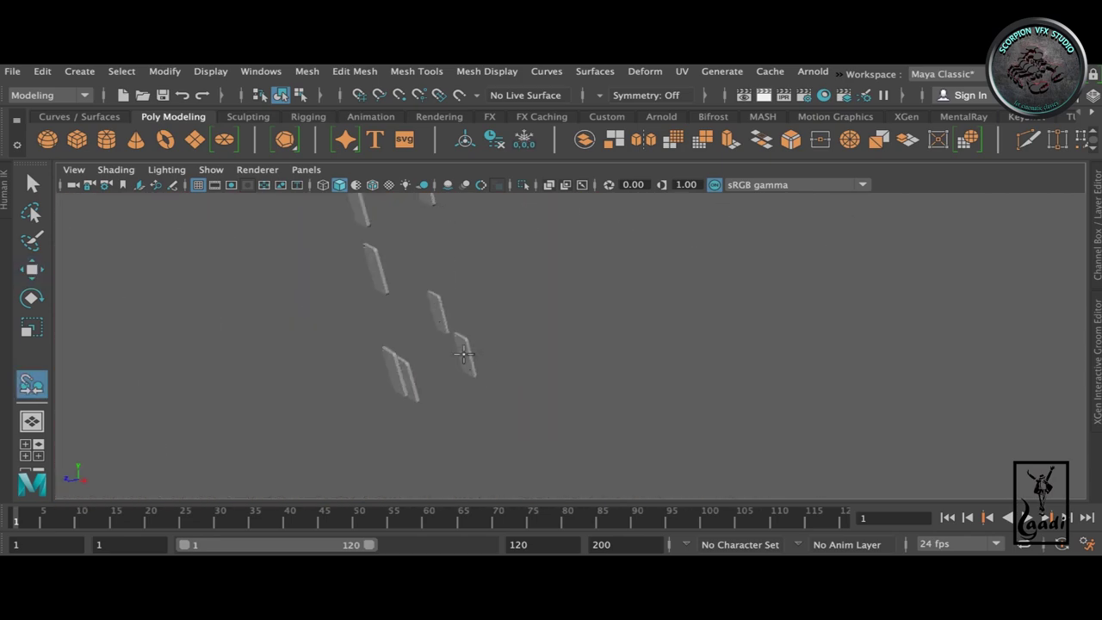
mouse_move(463, 353)
left_mouse_down("alt")
mouse_move(382, 344)
mouse_move(733, 352)
mouse_move(603, 310)
mouse_move(459, 285)
mouse_move(782, 327)
mouse_move(657, 394)
mouse_move(506, 347)
mouse_move(387, 344)
mouse_move(603, 344)
mouse_move(431, 361)
mouse_move(649, 374)
mouse_move(1007, 259)
mouse_move(709, 337)
mouse_move(786, 246)
mouse_move(688, 339)
mouse_move(551, 345)
mouse_move(743, 333)
mouse_move(438, 384)
left_mouse_up("alt")
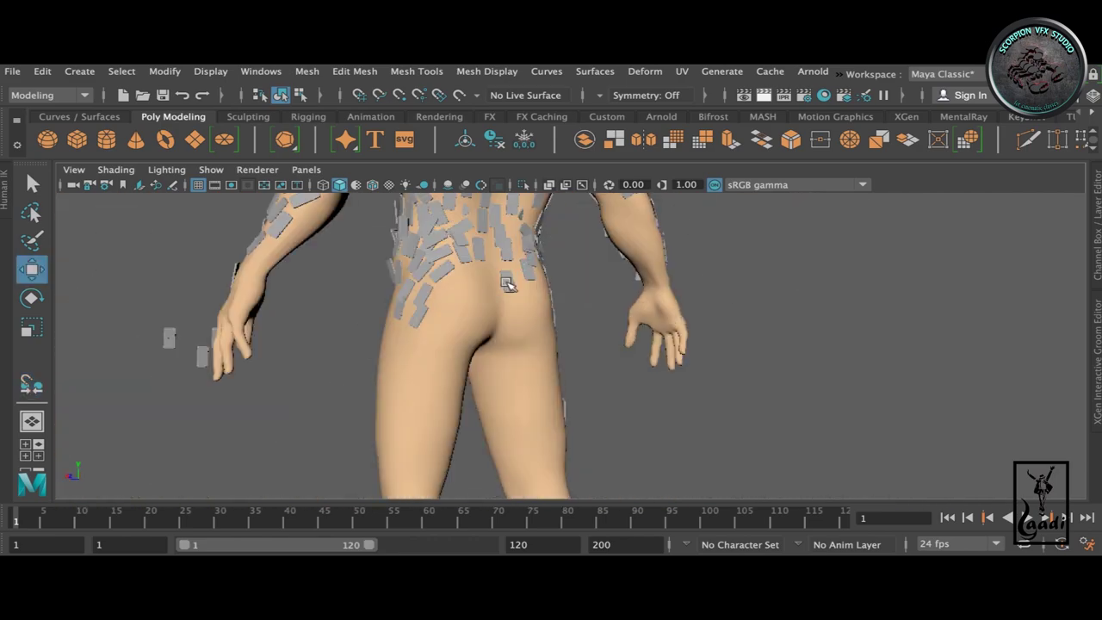
mouse_move(508, 284)
left_mouse_down("alt")
mouse_move(615, 337)
mouse_move(364, 373)
mouse_move(467, 249)
mouse_move(671, 279)
mouse_move(470, 393)
mouse_move(577, 295)
left_mouse_up("alt")
key("w")
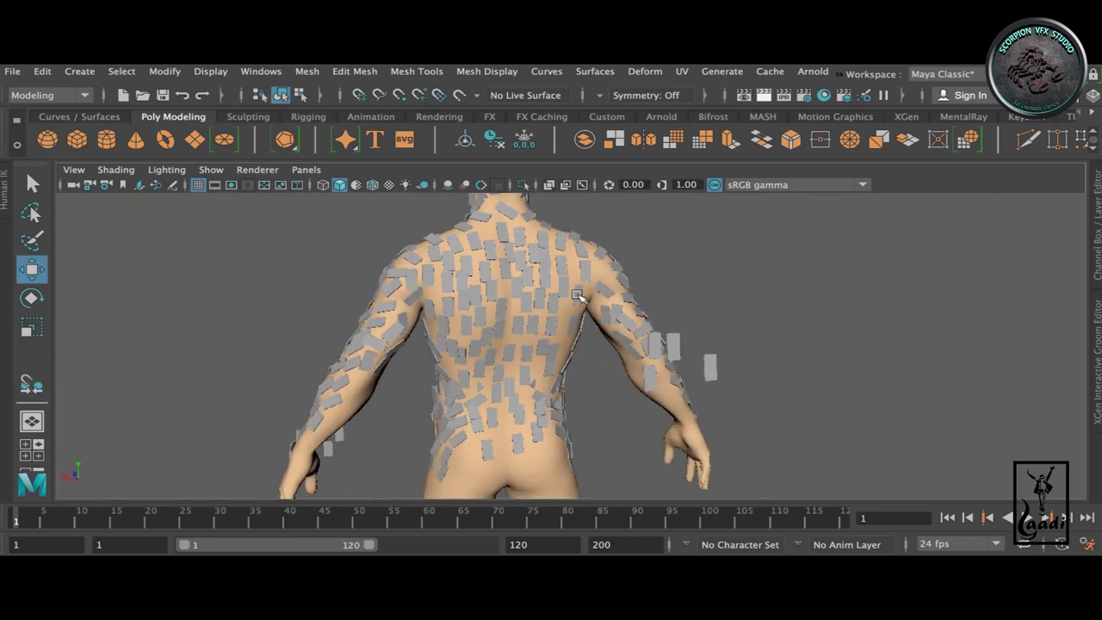
mouse_move(711, 312)
left_mouse_down("alt")
mouse_move(408, 328)
mouse_move(812, 327)
mouse_move(603, 328)
mouse_move(578, 339)
left_mouse_up("alt")
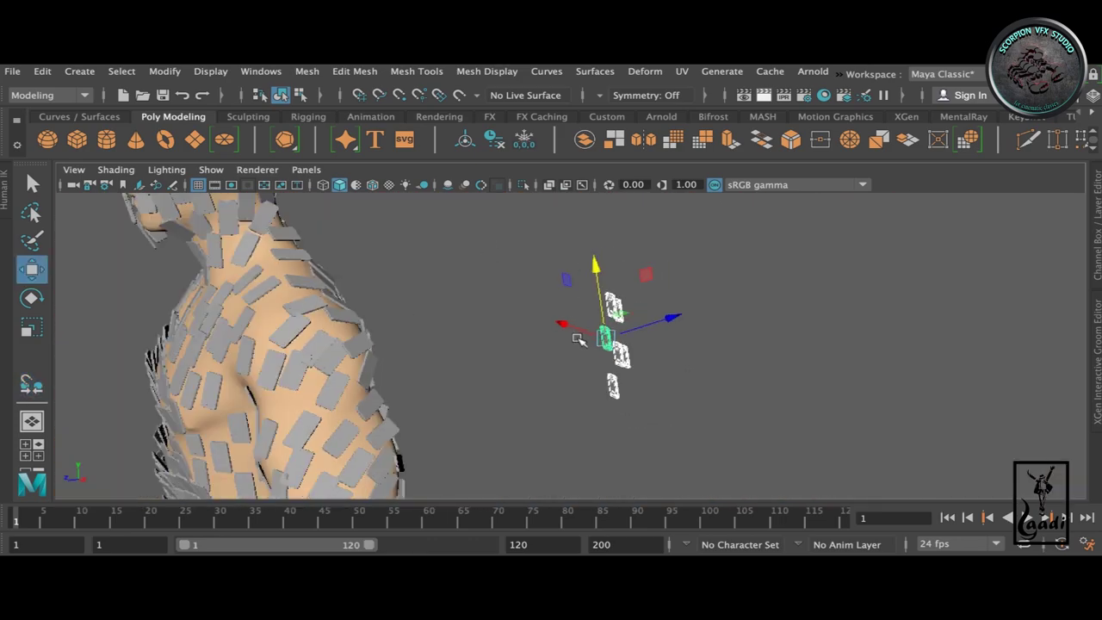
- Select a group of floating plates and snap them onto the figure's back
left_click_drag(429, 307, 537, 253, "alt")
left_click_drag(537, 253, 715, 432)
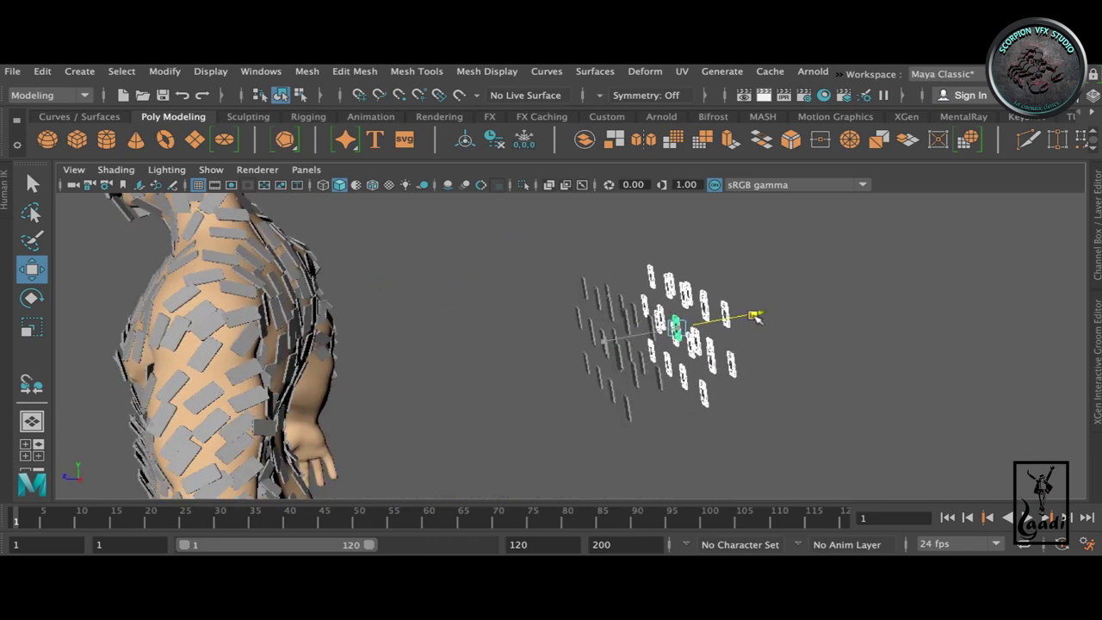
scroll(600, 344, "up", 5)
key("y")
left_click_drag(602, 333, 701, 316, "alt")
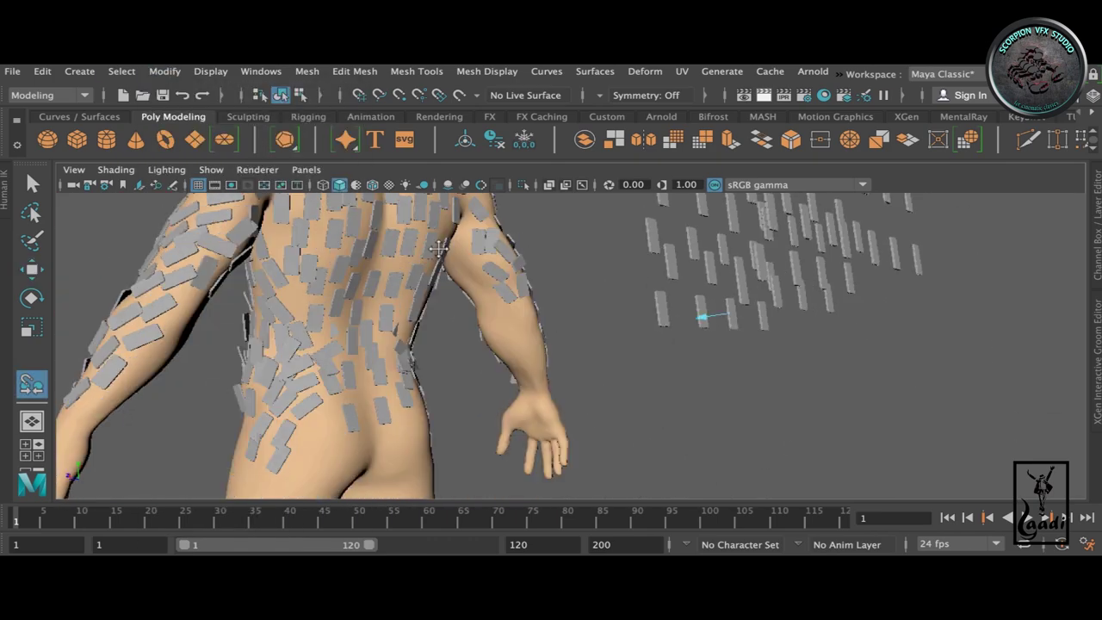
scroll(697, 284, "up", 3)
scroll(688, 271, "up", 3)
mouse_move(677, 270)
left_mouse_down("alt")
mouse_move(645, 295)
mouse_move(715, 394)
mouse_move(464, 301)
mouse_move(276, 288)
mouse_move(571, 305)
mouse_move(233, 307)
mouse_move(691, 252)
mouse_move(591, 256)
mouse_move(787, 284)
mouse_move(473, 249)
mouse_move(245, 366)
left_mouse_up("alt")
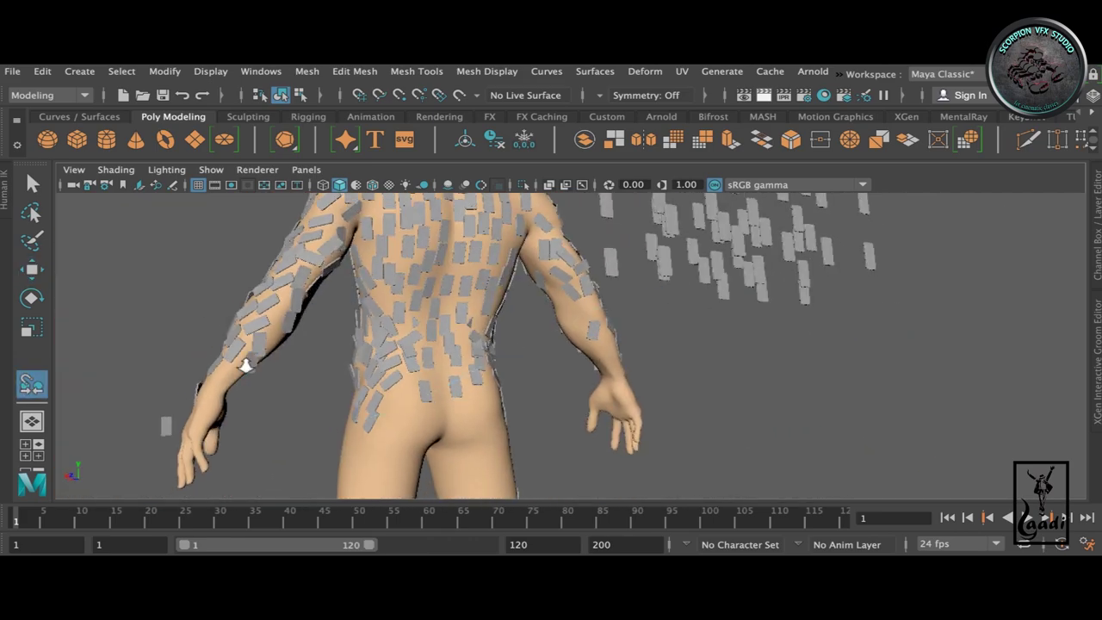
scroll(246, 366, "up", 5)
scroll(337, 321, "down", 5)
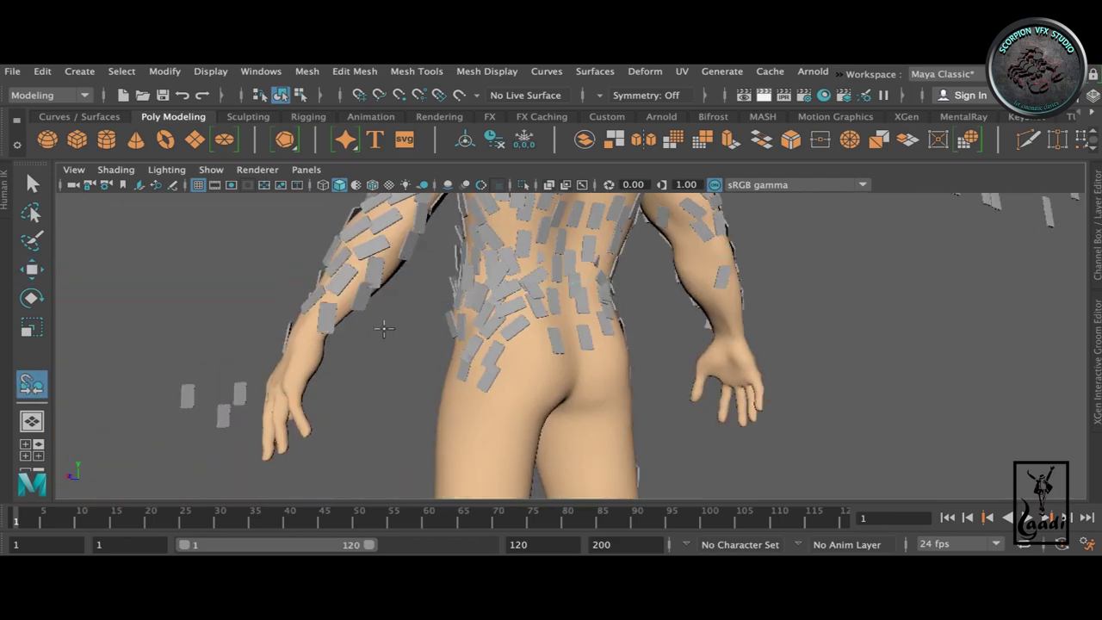
mouse_move(384, 328)
left_mouse_down("alt")
mouse_move(677, 278)
mouse_move(447, 336)
mouse_move(636, 373)
mouse_move(519, 373)
mouse_move(645, 386)
left_mouse_up("alt")
scroll(645, 387, "up", 5)
mouse_move(762, 337)
left_mouse_down("alt")
mouse_move(694, 272)
mouse_move(533, 331)
left_mouse_up("alt")
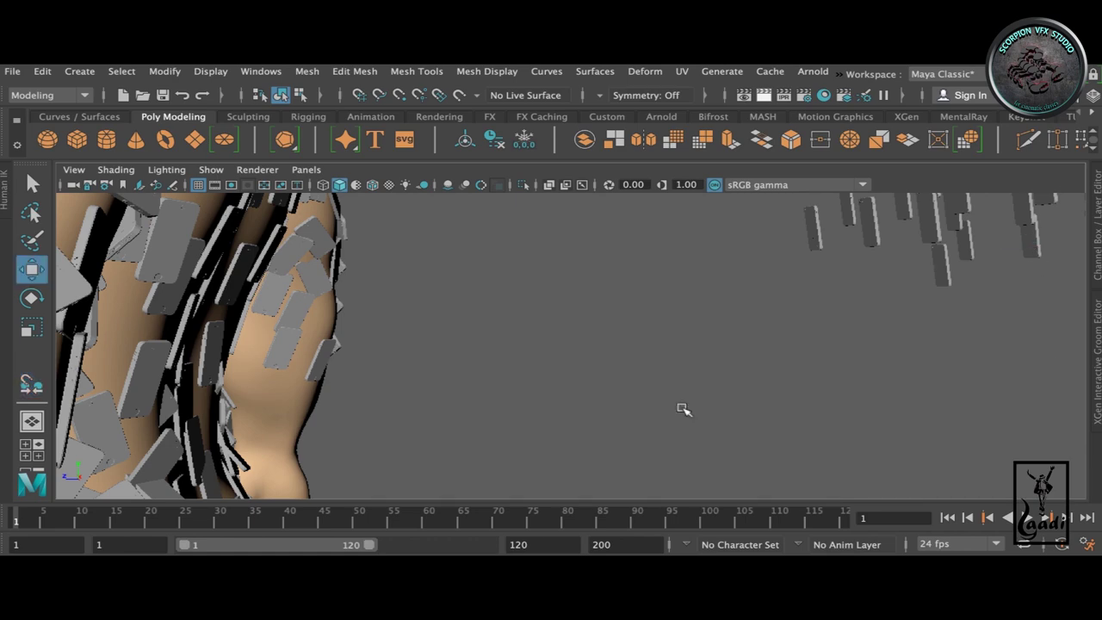
- Frame the whole figure and keep moving plates onto the back
key("y")
key("f")
scroll(652, 283, "up", 5)
left_click_drag(783, 315, 898, 297, "alt")
scroll(721, 314, "up", 3)
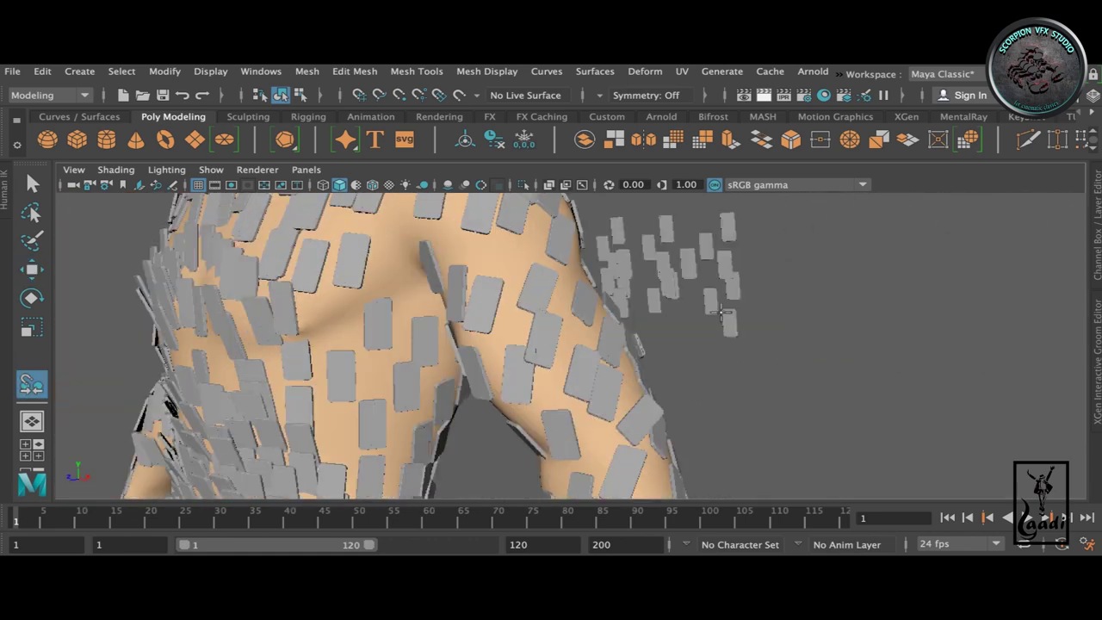
key("w")
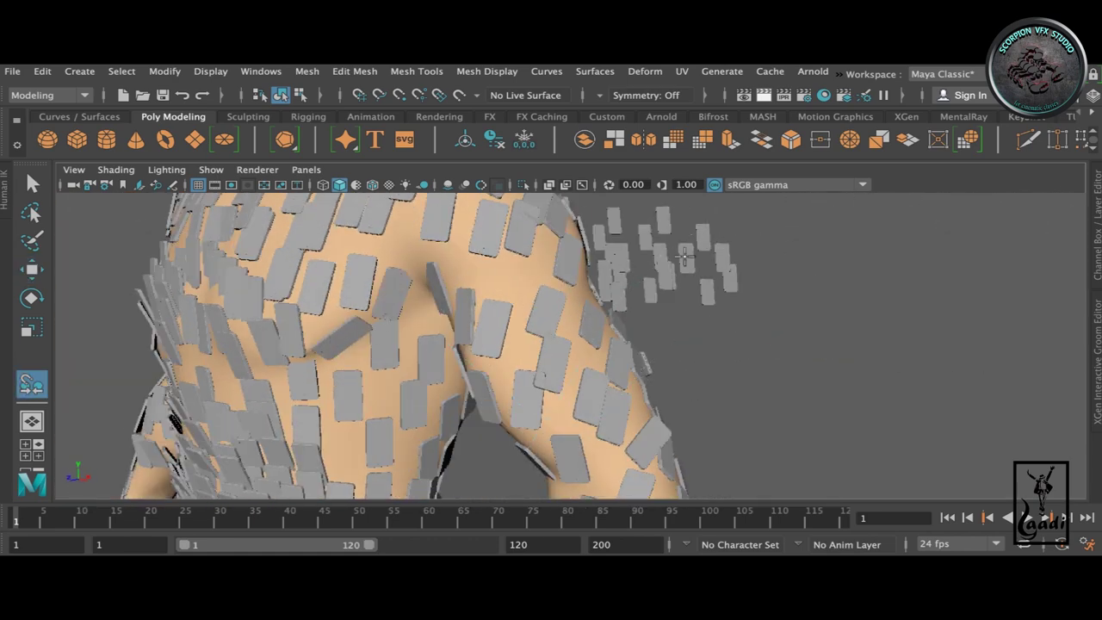
key("w")
scroll(511, 275, "down", 5)
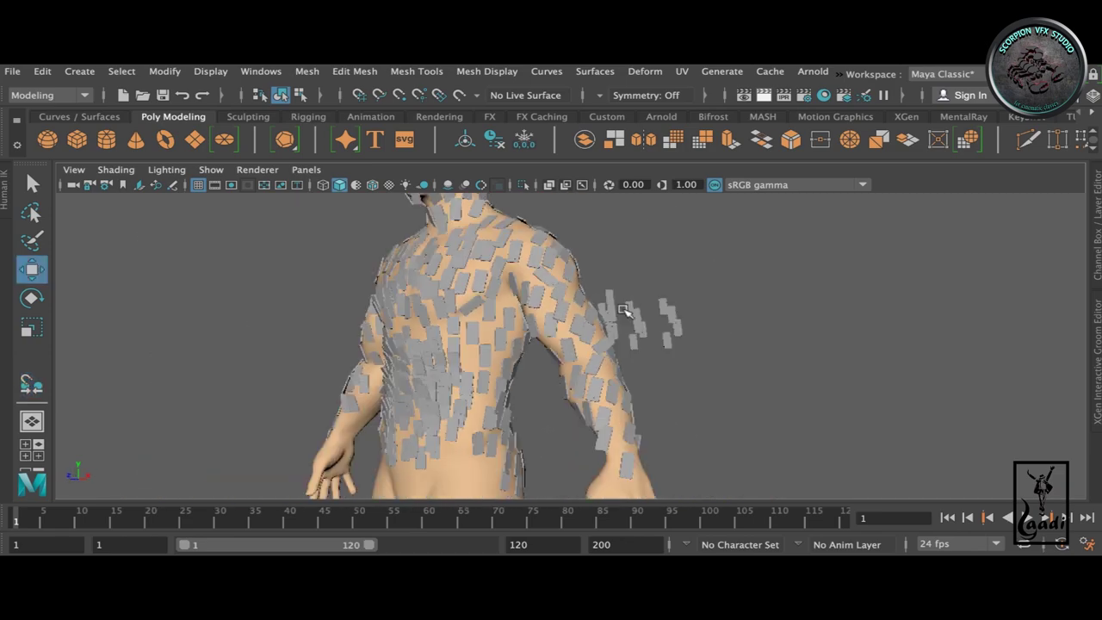
- Place plates along the front, forearm and hand of the figure
left_click_drag(511, 276, 419, 319, "alt")
scroll(618, 345, "up", 3)
scroll(734, 287, "up", 3)
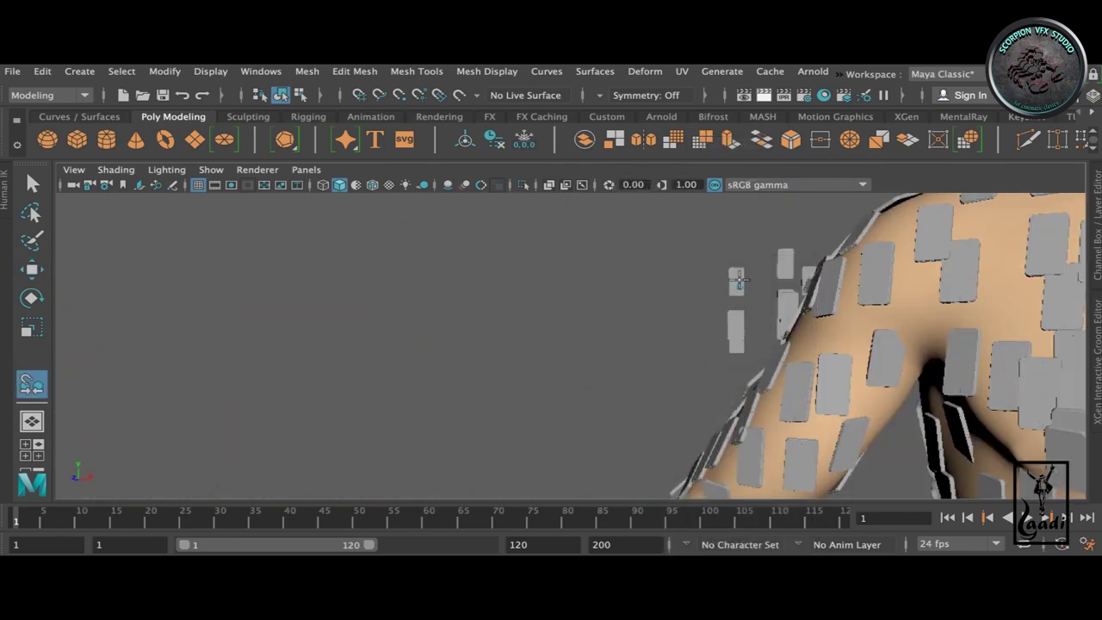
scroll(736, 278, "down", 5)
mouse_move(569, 315)
left_mouse_down("alt")
mouse_move(612, 382)
mouse_move(369, 216)
left_mouse_up("alt")
scroll(287, 282, "up", 2)
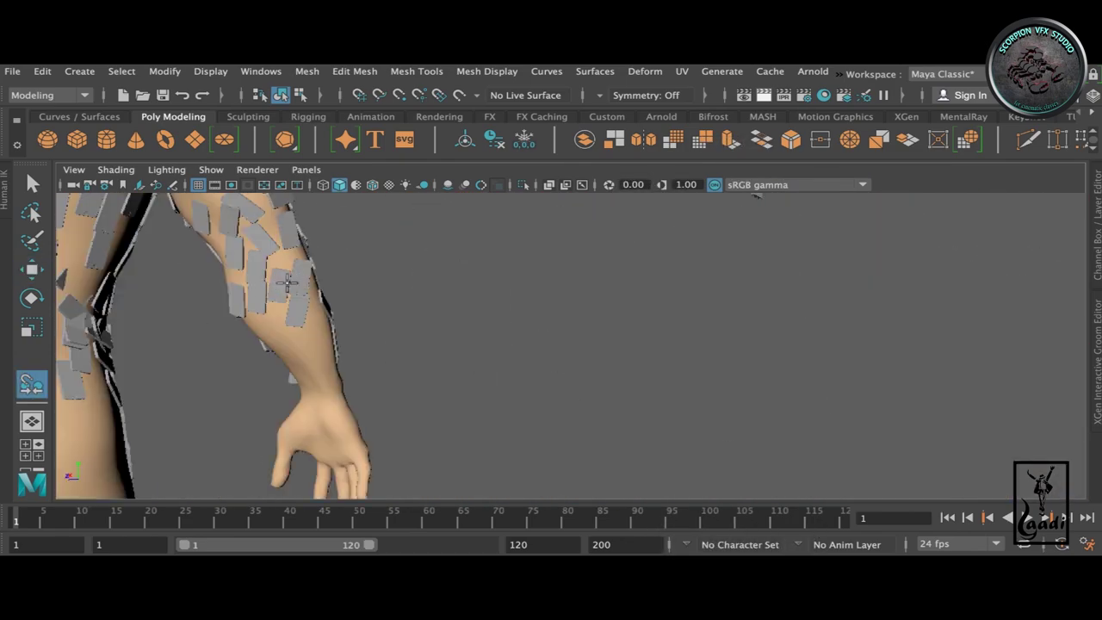
scroll(286, 282, "down", 3)
left_click_drag(287, 282, 591, 266, "alt")
scroll(799, 369, "up", 3)
scroll(393, 330, "down", 4)
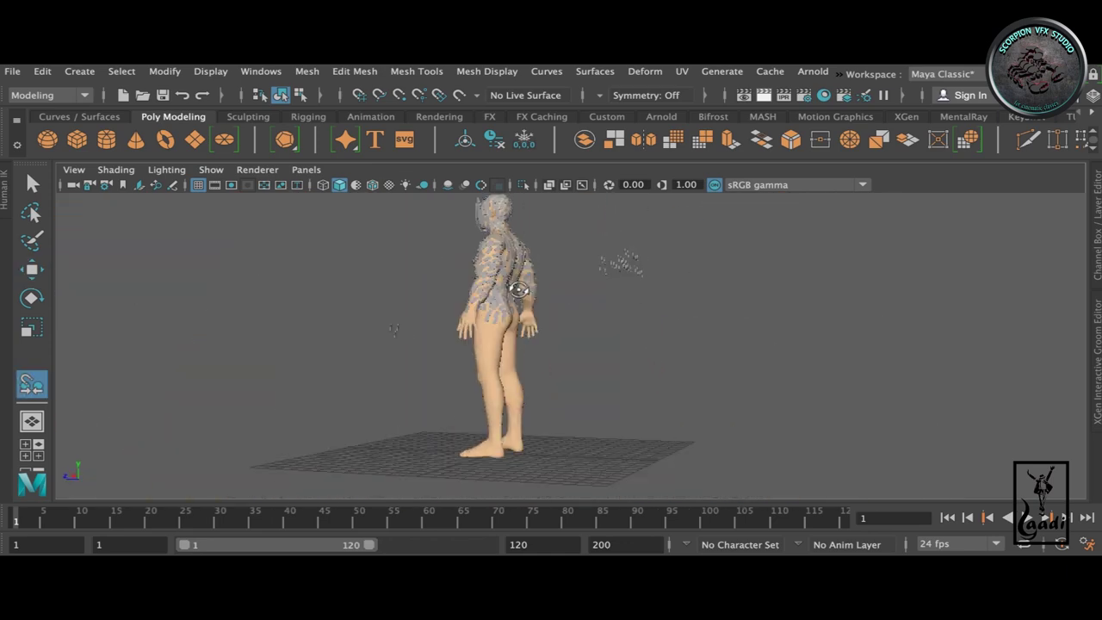
left_click_drag(393, 330, 701, 345, "alt")
scroll(700, 344, "up", 3)
scroll(521, 340, "up", 2)
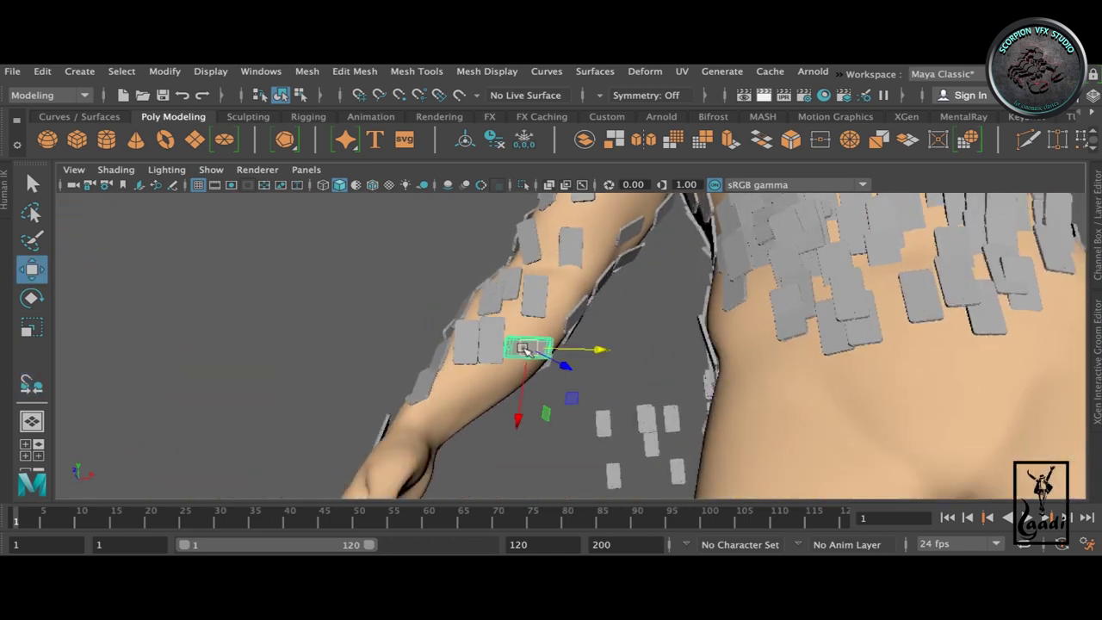
- Rotate and snap plates across the buttocks and upper thighs
key("y")
scroll(544, 408, "down", 4)
mouse_move(620, 344)
left_mouse_down("alt")
mouse_move(435, 305)
mouse_move(522, 364)
mouse_move(485, 387)
mouse_move(623, 287)
mouse_move(520, 405)
mouse_move(551, 362)
mouse_move(492, 319)
mouse_move(767, 362)
left_mouse_up("alt")
scroll(635, 391, "down", 2)
scroll(635, 392, "up", 3)
key("e")
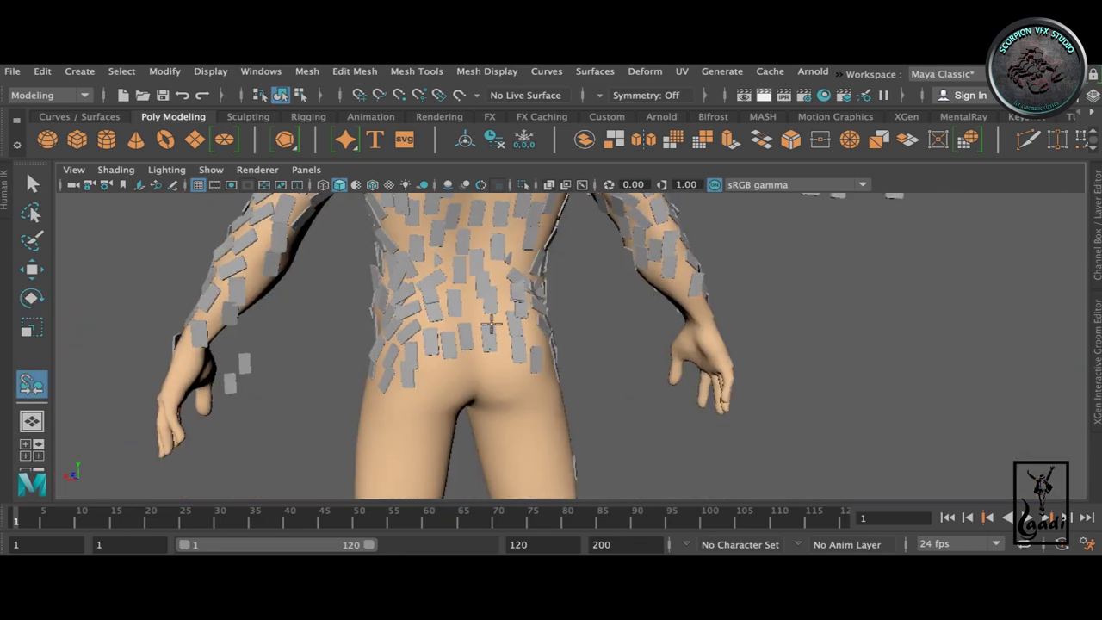
key("y")
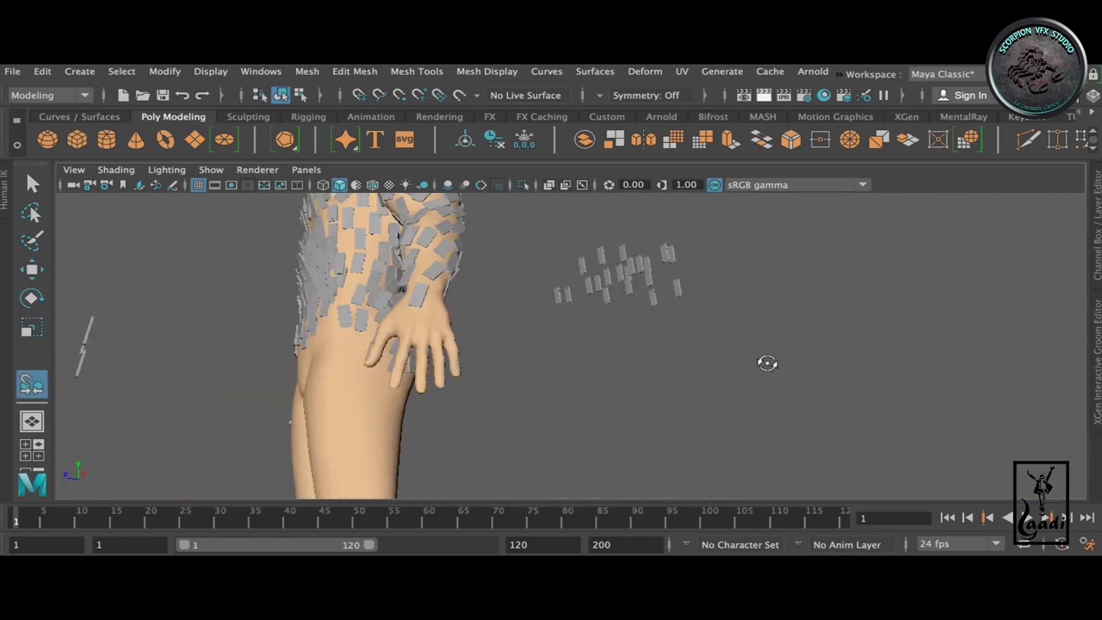
left_click_drag(500, 365, 578, 329, "alt")
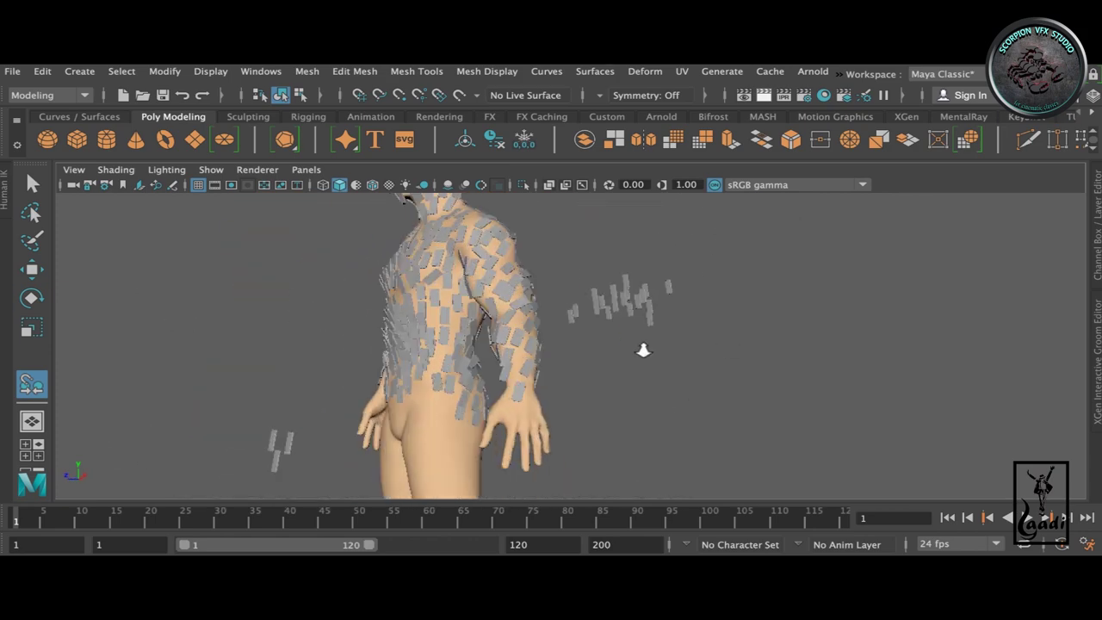
mouse_move(643, 349)
left_mouse_down("alt")
mouse_move(563, 307)
mouse_move(671, 370)
mouse_move(540, 323)
mouse_move(732, 329)
mouse_move(655, 278)
mouse_move(624, 458)
left_mouse_up("alt")
key("e")
key("e")
left_click_drag(610, 324, 704, 252, "alt")
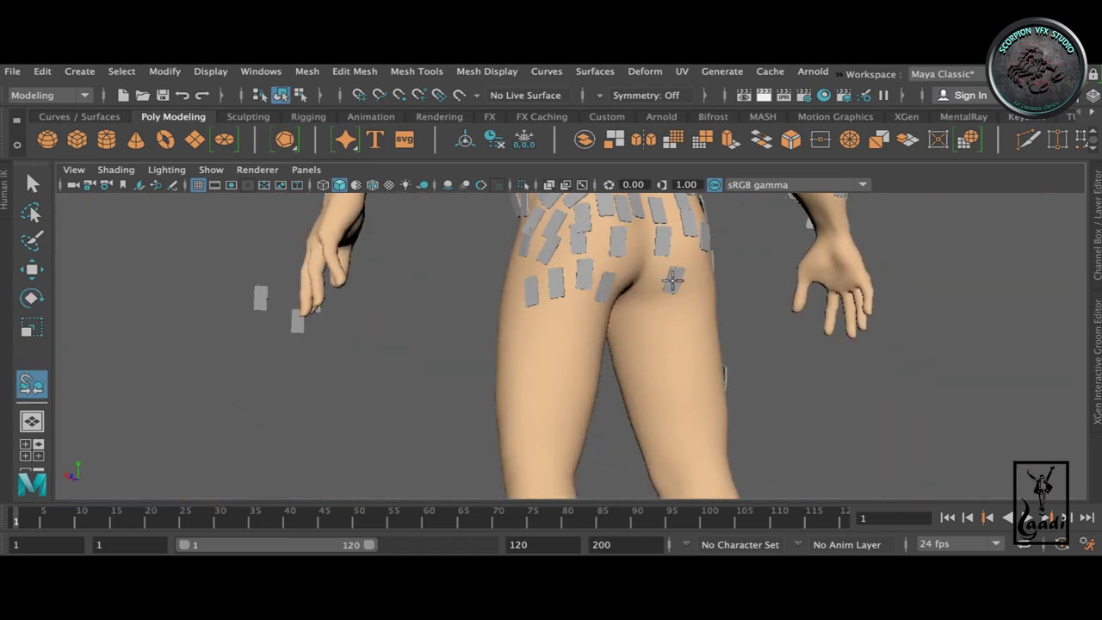
mouse_move(629, 402)
left_mouse_down("alt")
mouse_move(560, 342)
mouse_move(728, 319)
mouse_move(557, 204)
mouse_move(545, 369)
mouse_move(660, 212)
mouse_move(590, 234)
mouse_move(516, 360)
mouse_move(679, 348)
left_mouse_up("alt")
mouse_move(665, 269)
left_mouse_down("alt")
mouse_move(602, 393)
mouse_move(744, 369)
left_mouse_up("alt")
- Raise the selected phone cards upward and bring the view in close to the back and shoulder
key("e")
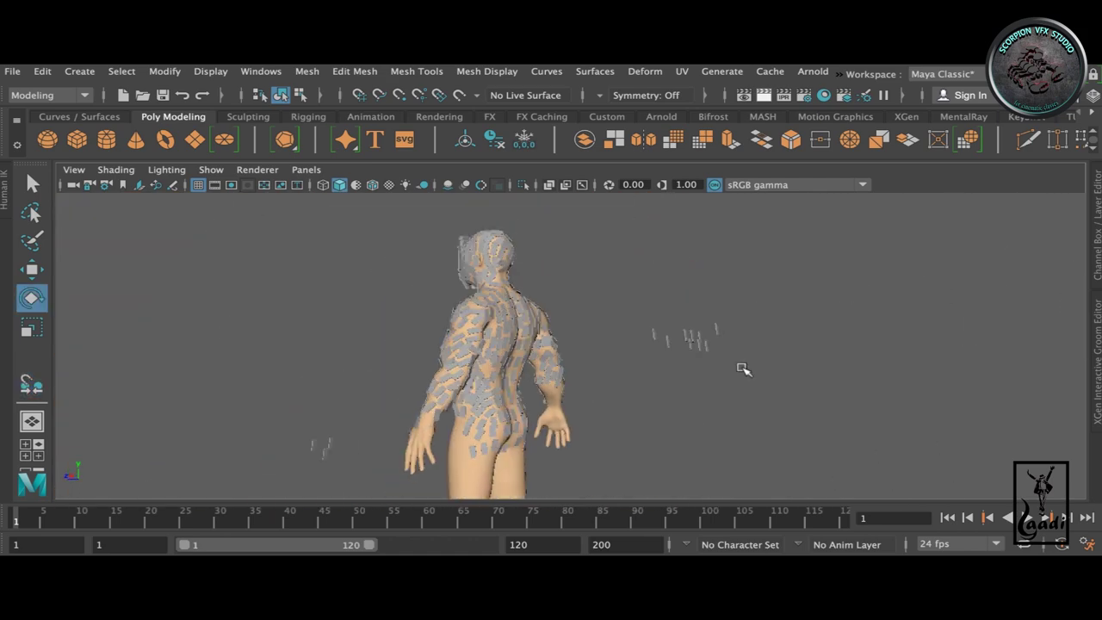
middle_click_drag(824, 326, 677, 222)
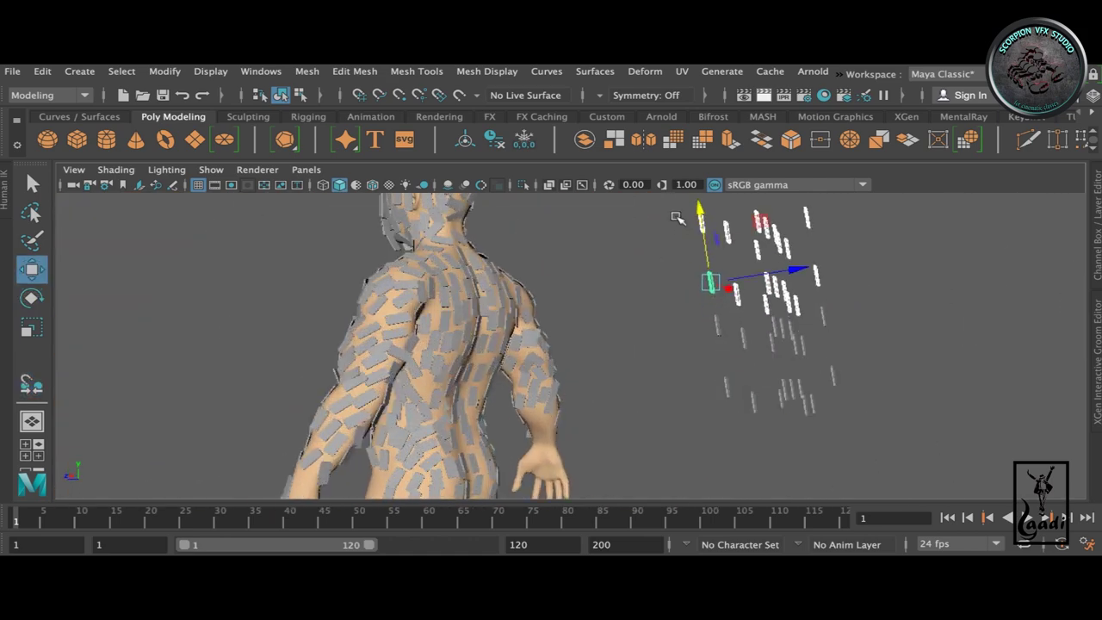
right_click_drag(340, 285, 352, 420, "alt")
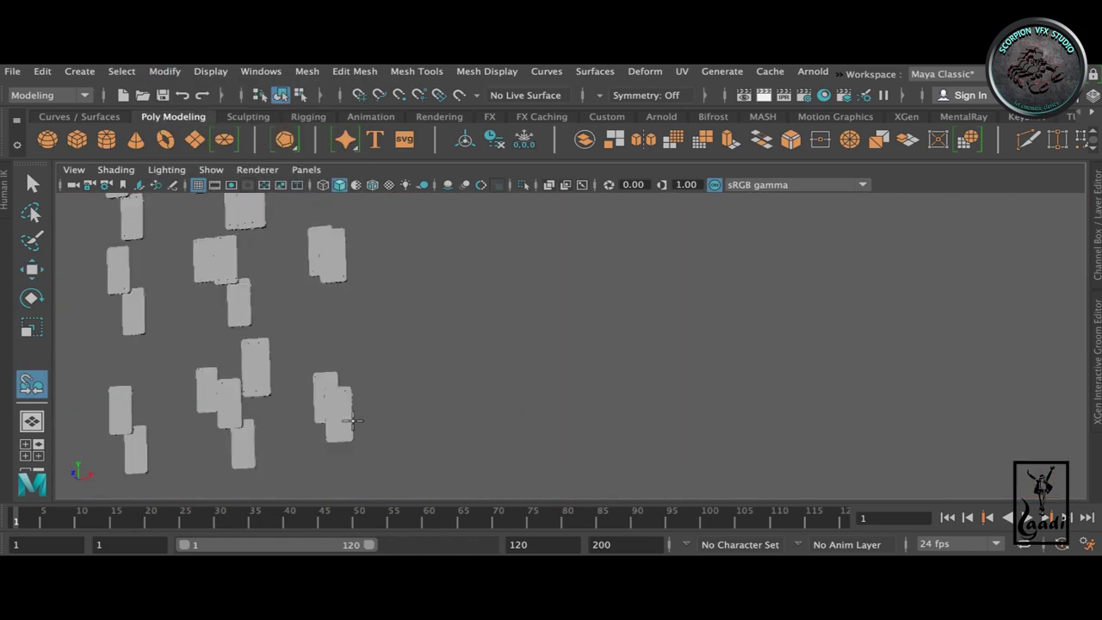
right_click_drag(603, 252, 683, 381, "alt")
left_click_drag(684, 381, 640, 325, "alt")
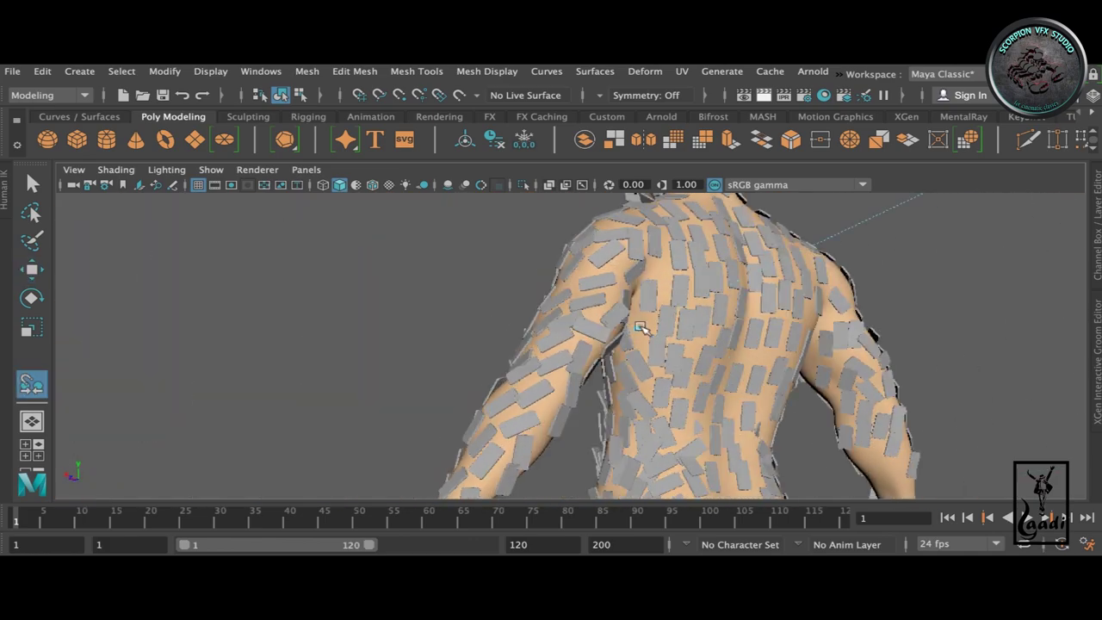
mouse_move(639, 324)
right_mouse_down("alt")
mouse_move(634, 364)
mouse_move(602, 378)
mouse_move(706, 422)
mouse_move(655, 381)
mouse_move(566, 361)
mouse_move(504, 406)
right_mouse_up("alt")
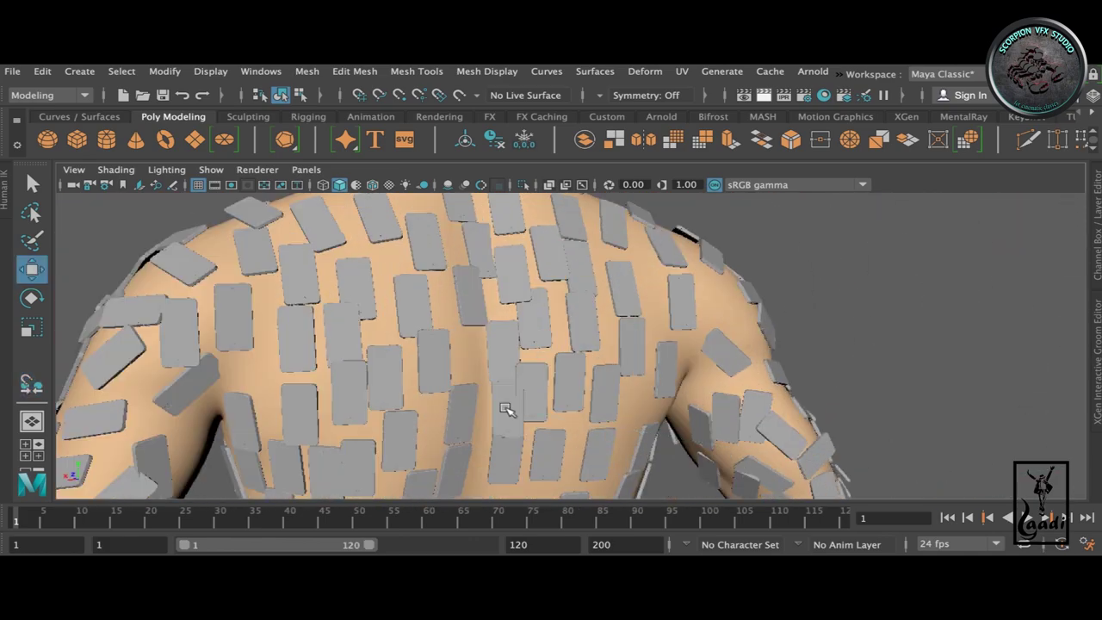
mouse_move(504, 405)
left_mouse_down("alt")
mouse_move(681, 406)
mouse_move(707, 366)
left_mouse_up("alt")
right_click_drag(708, 366, 608, 221, "alt")
mouse_move(608, 222)
left_mouse_down("alt")
mouse_move(438, 296)
mouse_move(628, 315)
left_mouse_up("alt")
mouse_move(628, 315)
right_mouse_down("alt")
mouse_move(529, 356)
mouse_move(602, 361)
mouse_move(388, 349)
mouse_move(488, 385)
mouse_move(396, 203)
right_mouse_up("alt")
mouse_move(598, 383)
right_mouse_down("alt")
mouse_move(560, 361)
mouse_move(528, 321)
mouse_move(436, 270)
mouse_move(491, 310)
mouse_move(461, 306)
right_mouse_up("alt")
- Move and rotate individual cards so they lie flat against the back
key("w")
key("y")
mouse_move(573, 319)
right_mouse_down("alt")
mouse_move(502, 284)
mouse_move(602, 274)
mouse_move(637, 297)
mouse_move(608, 392)
right_mouse_up("alt")
key("w")
key("y")
key("w")
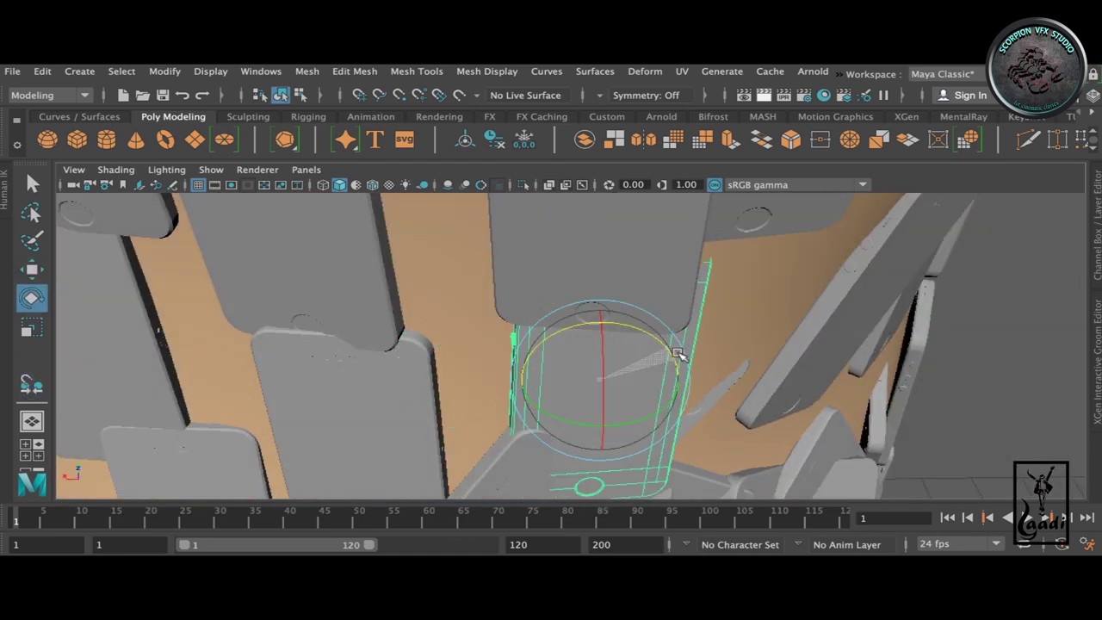
key("w")
right_click_drag(680, 352, 647, 320, "alt")
left_click_drag(672, 268, 591, 271, "alt")
key("e")
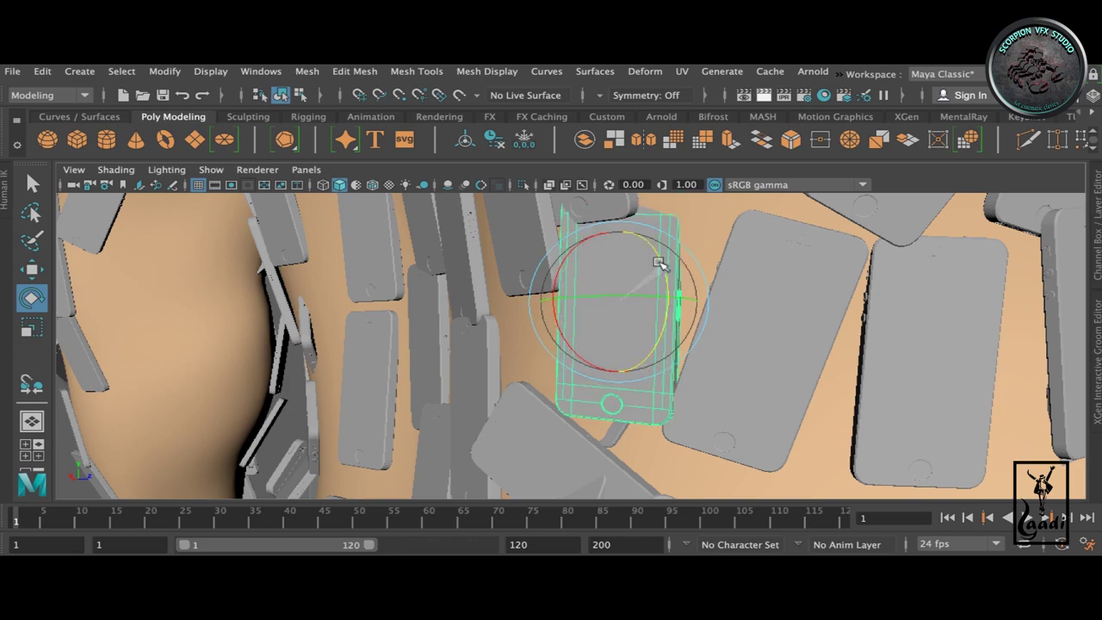
key("a")
key("f")
mouse_move(789, 352)
left_mouse_down("alt")
mouse_move(570, 357)
mouse_move(535, 369)
left_mouse_up("alt")
key("w")
key("a")
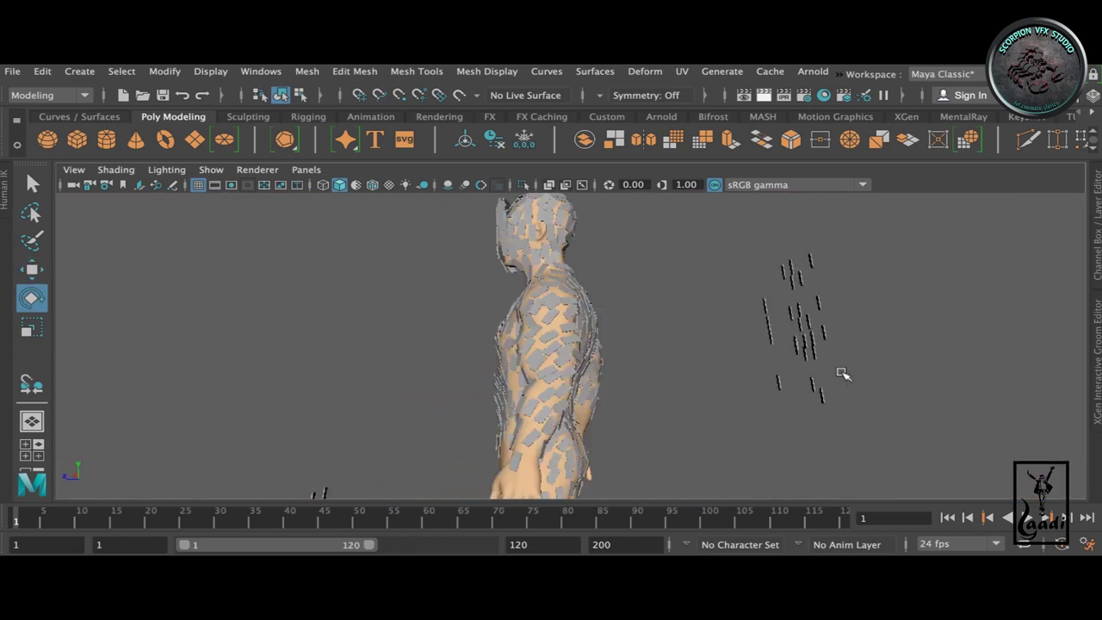
- Rotate more cards onto the shoulder to close the remaining gaps on the upper torso
scroll(551, 344, "up", 5)
mouse_move(551, 344)
left_mouse_down("alt")
mouse_move(714, 285)
mouse_move(419, 296)
mouse_move(659, 352)
mouse_move(358, 350)
left_mouse_up("alt")
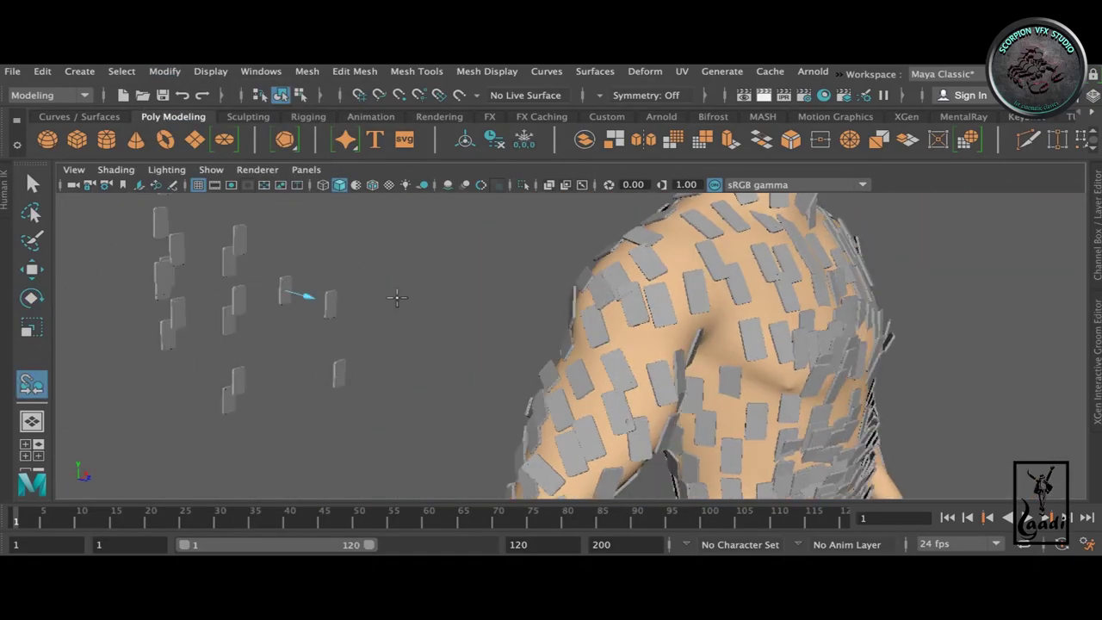
mouse_move(396, 298)
left_mouse_down("alt")
mouse_move(651, 450)
mouse_move(362, 370)
mouse_move(635, 370)
mouse_move(372, 379)
mouse_move(669, 332)
mouse_move(537, 357)
mouse_move(328, 216)
mouse_move(592, 288)
mouse_move(423, 364)
mouse_move(410, 322)
mouse_move(215, 320)
mouse_move(717, 354)
mouse_move(523, 364)
mouse_move(516, 287)
mouse_move(737, 350)
mouse_move(510, 226)
mouse_move(688, 405)
left_mouse_up("alt")
key("e")
key("y")
key("e")
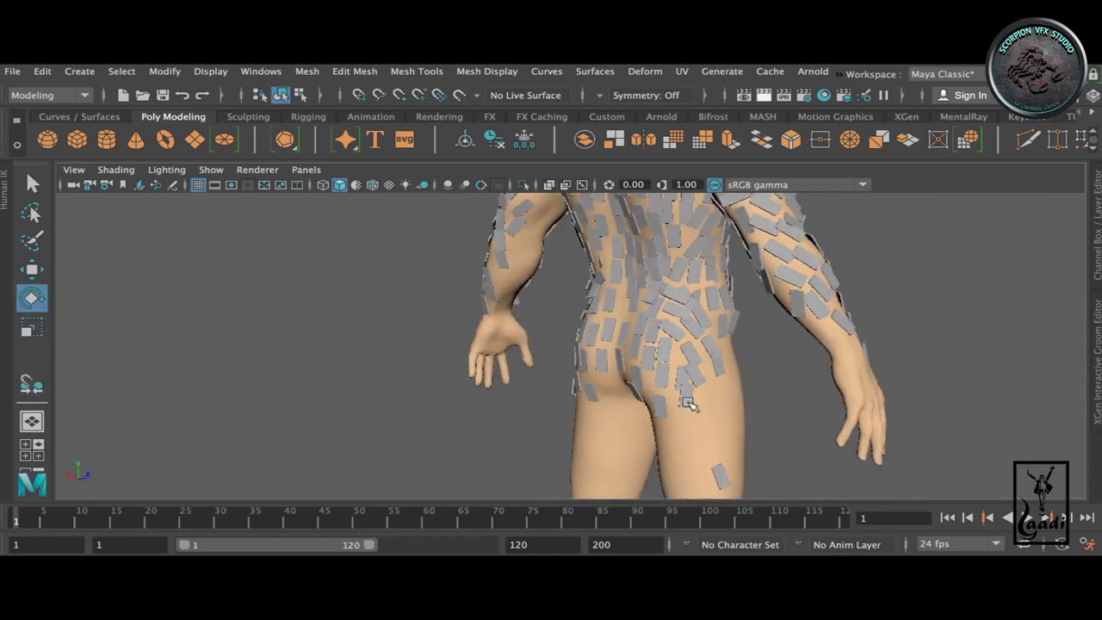
scroll(689, 405, "down", 3)
- Touch up the shoulder cards, then bring the legs and the loose cards into view
left_click_drag(696, 406, 898, 336, "alt")
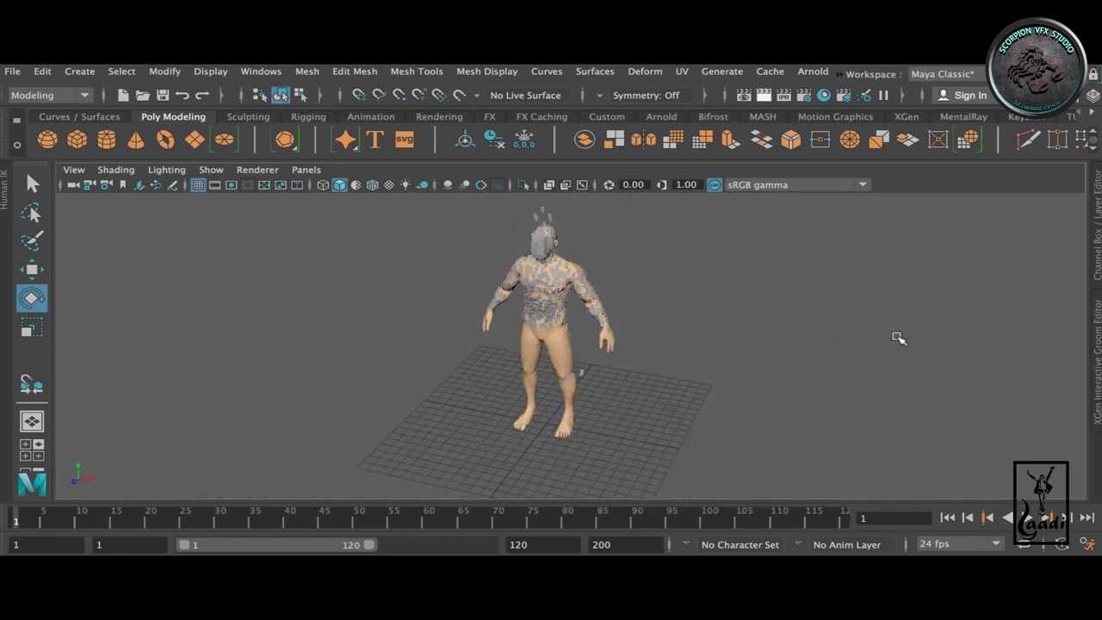
scroll(898, 337, "up", 10)
key("y")
mouse_move(645, 352)
left_mouse_down("alt")
mouse_move(615, 303)
mouse_move(419, 301)
left_mouse_up("alt")
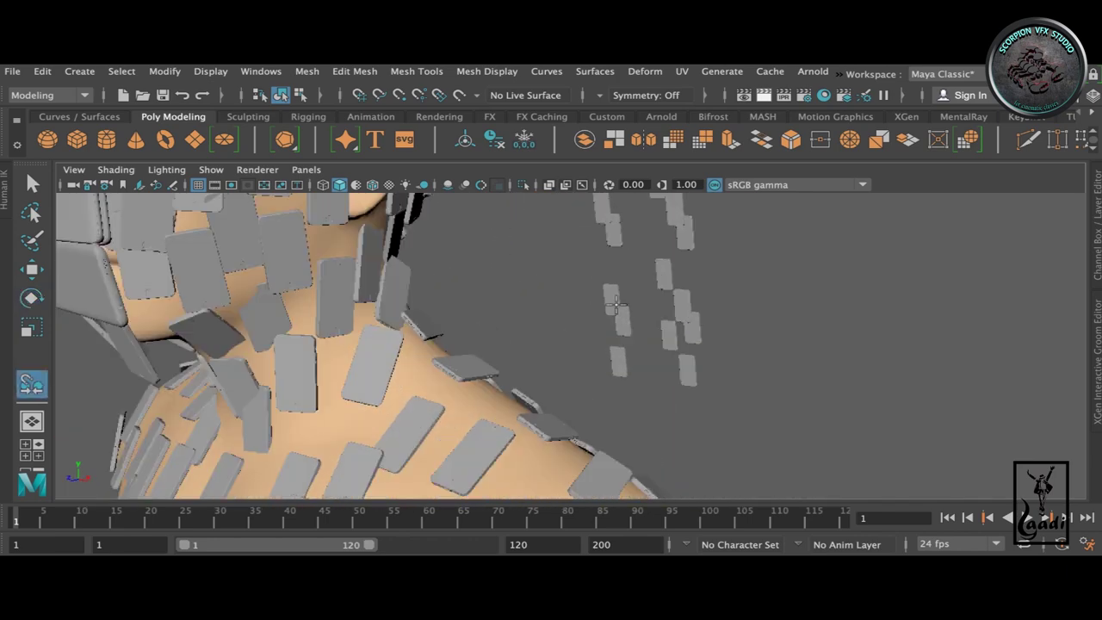
scroll(435, 477, "down", 3)
key("e")
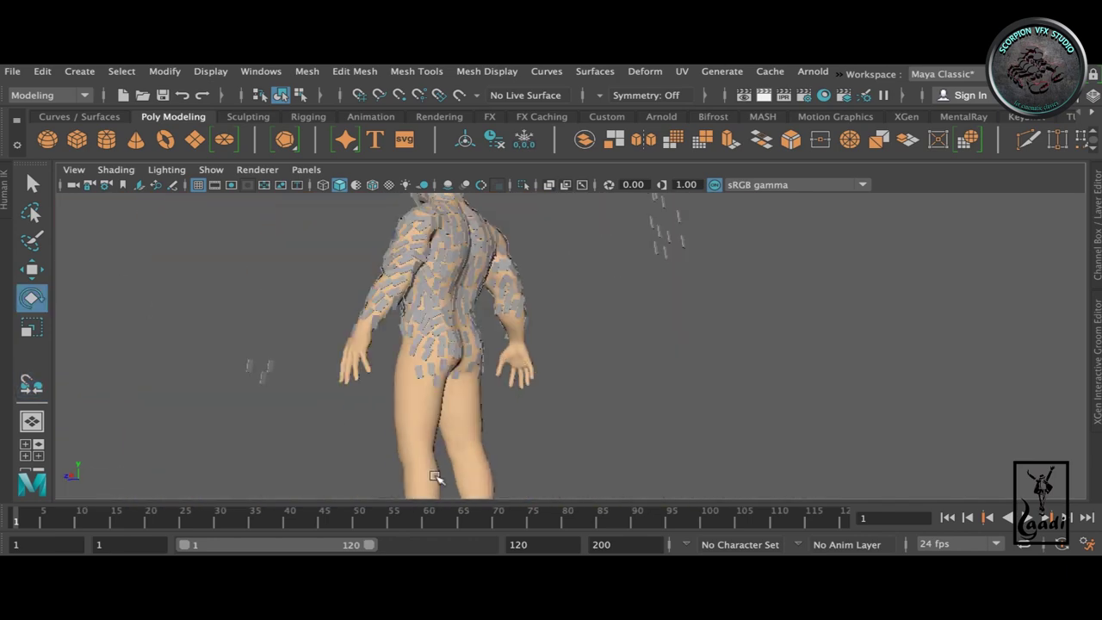
scroll(683, 406, "up", 5)
mouse_move(701, 352)
left_mouse_down("alt")
mouse_move(662, 327)
mouse_move(726, 319)
left_mouse_up("alt")
scroll(625, 324, "up", 3)
key("y")
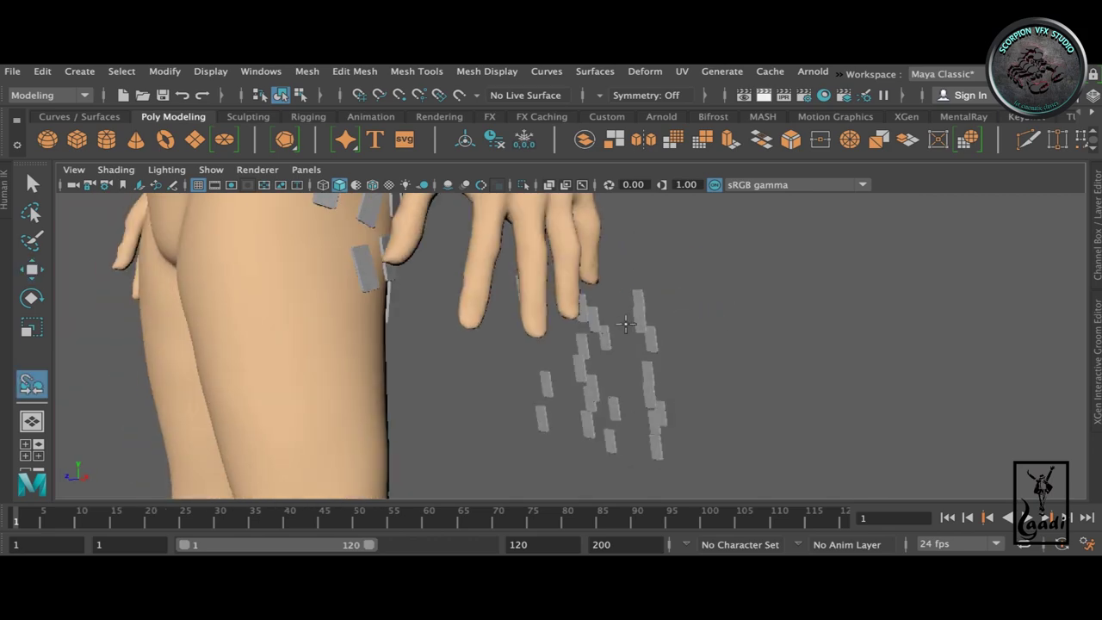
scroll(626, 324, "down", 2)
scroll(414, 342, "down", 3)
key("w")
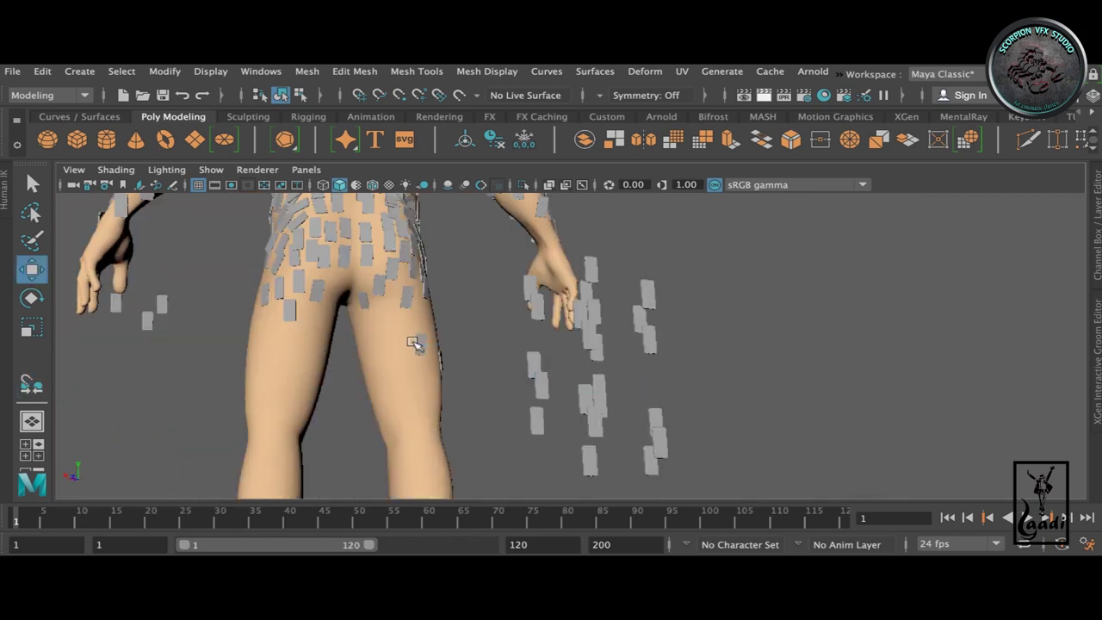
scroll(628, 394, "up", 4)
key("y")
scroll(402, 354, "down", 3)
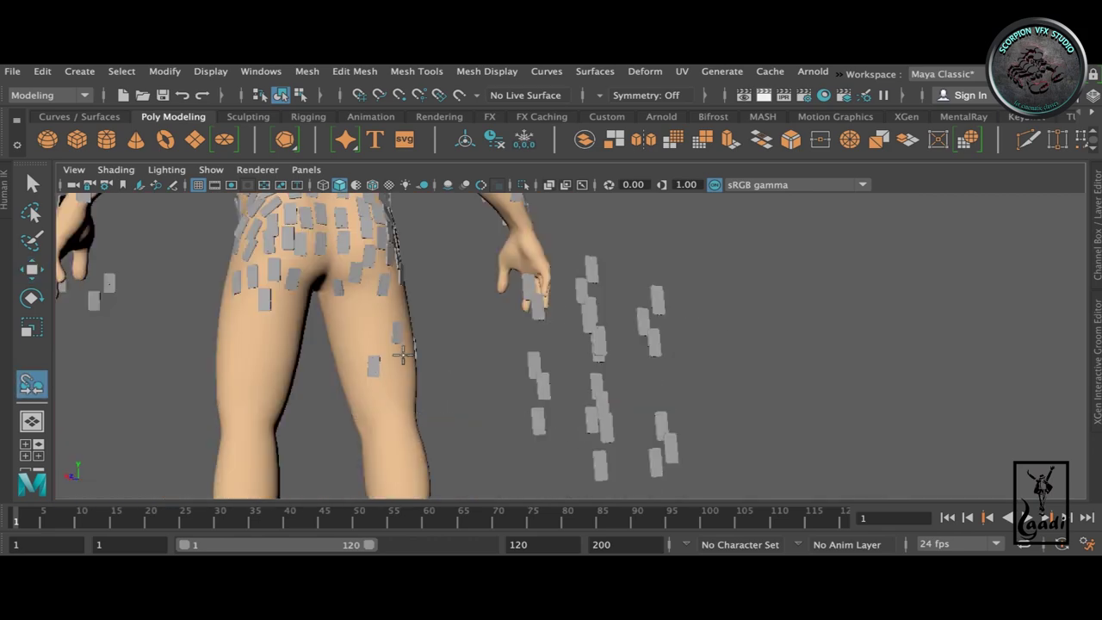
scroll(402, 354, "down", 2)
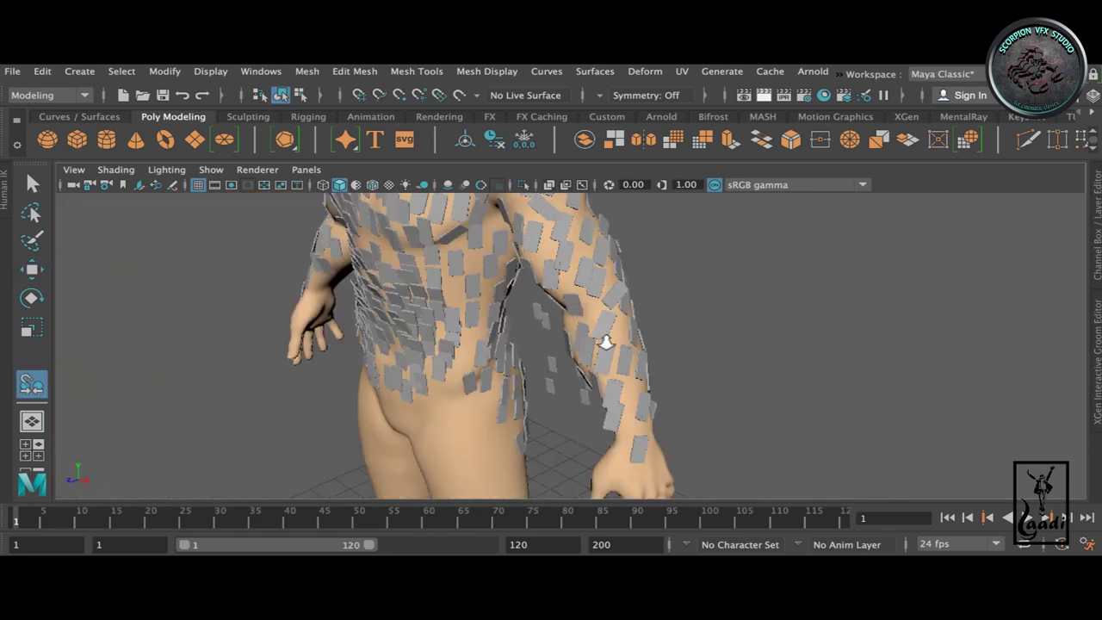
left_click_drag(583, 327, 603, 345, "alt")
left_click_drag(468, 335, 774, 467, "alt")
mouse_move(341, 278)
left_mouse_down("alt")
mouse_move(634, 371)
mouse_move(447, 273)
mouse_move(305, 266)
mouse_move(686, 344)
mouse_move(400, 373)
mouse_move(590, 401)
mouse_move(320, 288)
mouse_move(471, 348)
mouse_move(310, 344)
mouse_move(456, 332)
left_mouse_up("alt")
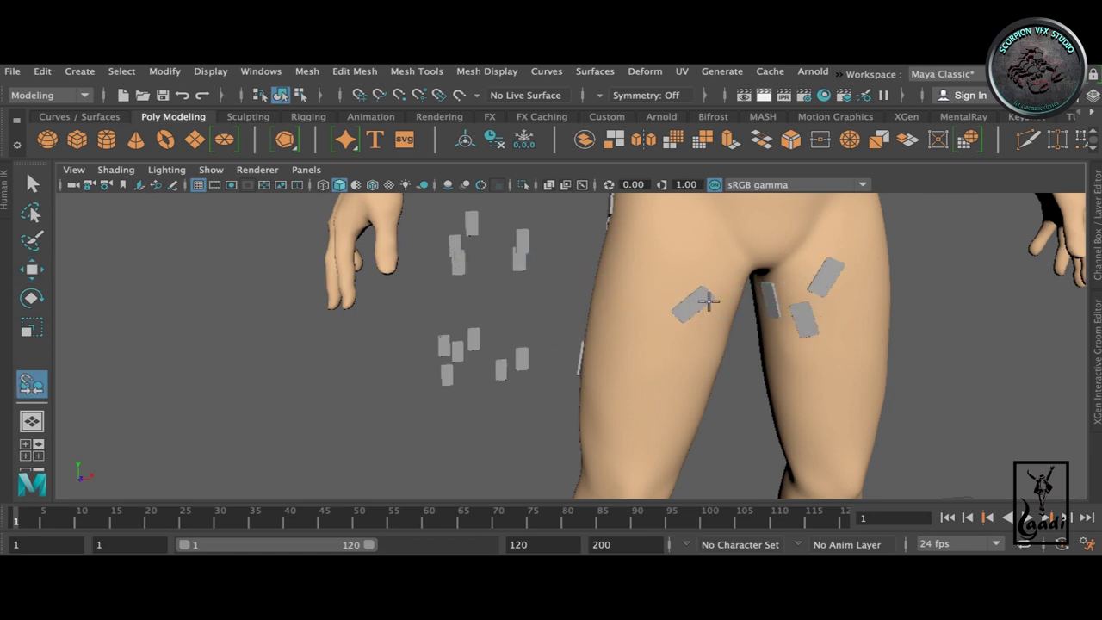
- Clear the curve selection, select the floating cards and move one toward the thighs
key("w")
left_click(491, 305)
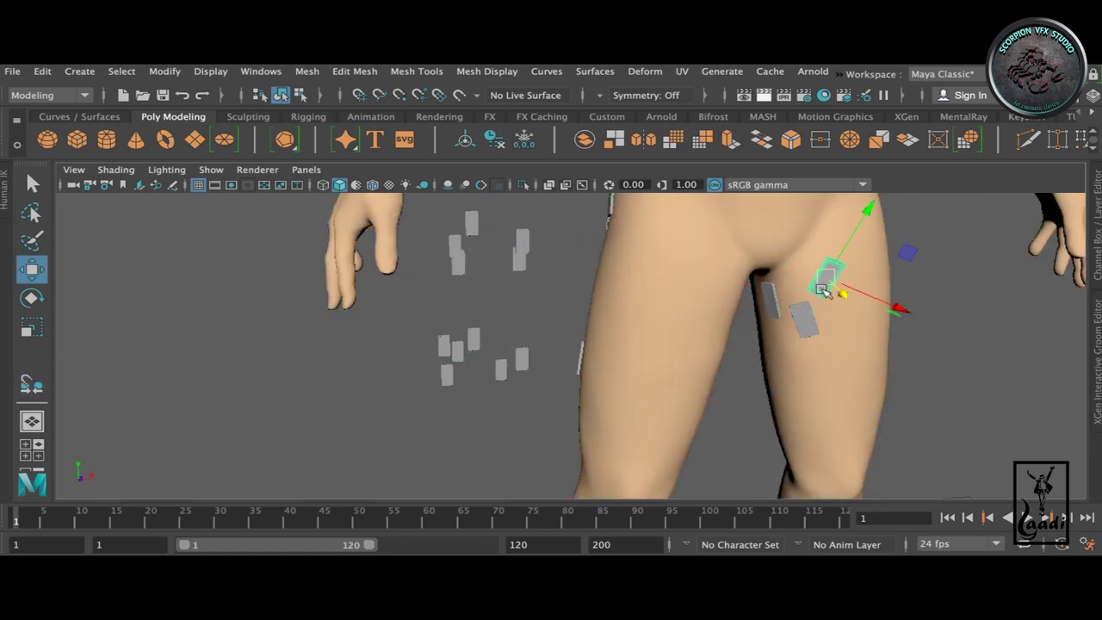
left_click_drag(824, 291, 706, 303, "alt")
key("y")
mouse_move(278, 288)
left_mouse_down("alt")
mouse_move(601, 369)
mouse_move(532, 345)
left_mouse_up("alt")
key("w")
key("y")
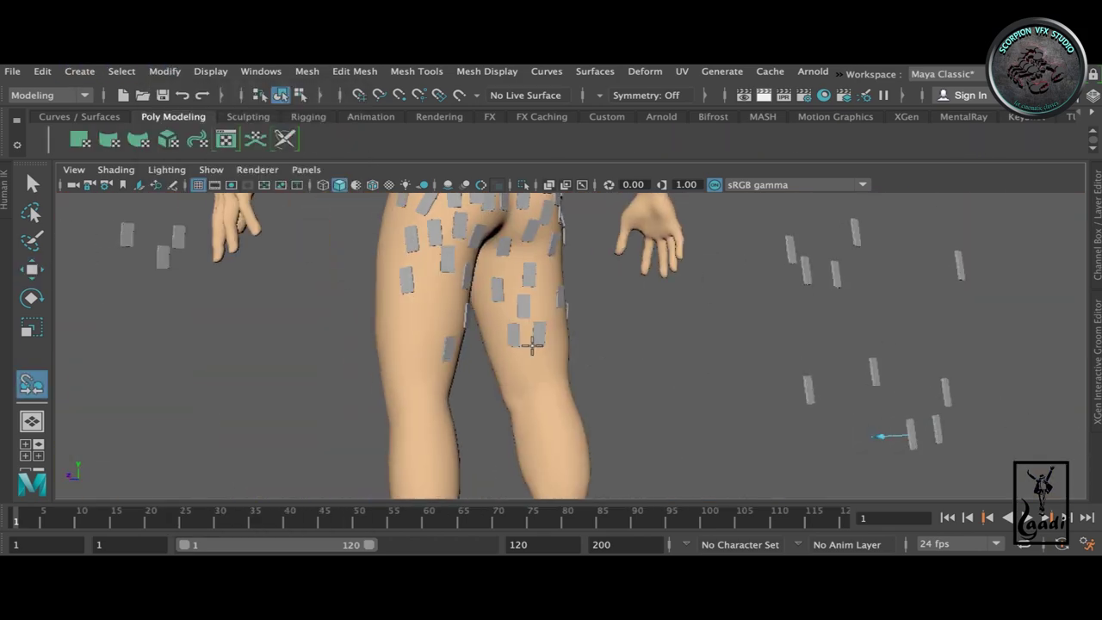
mouse_move(435, 303)
left_mouse_down("alt")
mouse_move(858, 298)
mouse_move(402, 312)
left_mouse_up("alt")
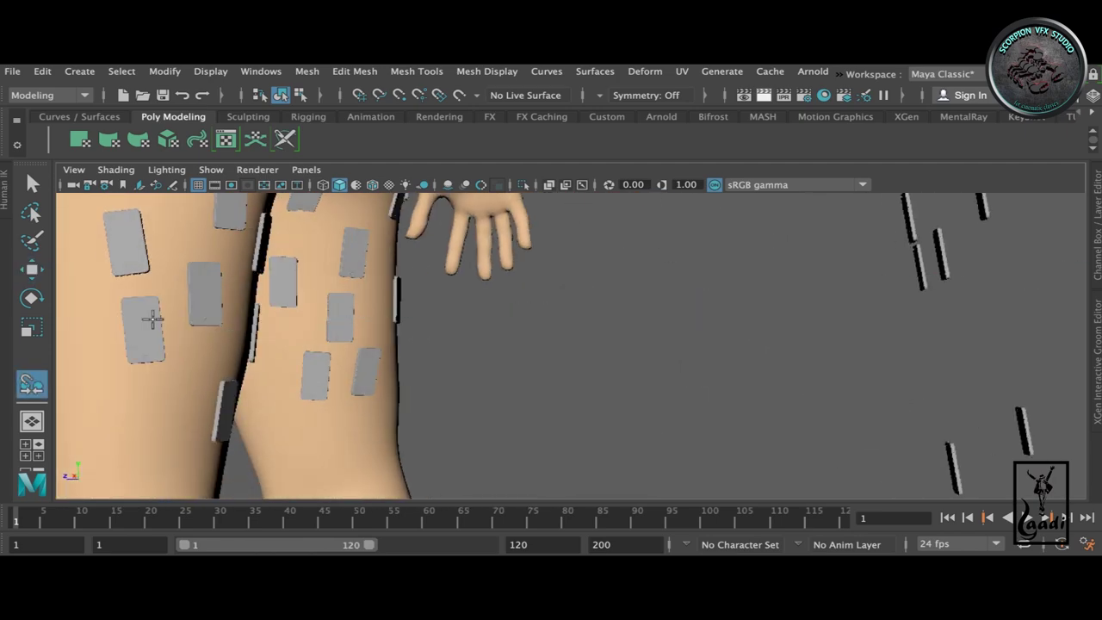
mouse_move(153, 320)
left_mouse_down("alt")
mouse_move(482, 422)
mouse_move(472, 272)
mouse_move(560, 362)
mouse_move(568, 386)
mouse_move(922, 421)
mouse_move(903, 318)
mouse_move(991, 347)
mouse_move(517, 327)
mouse_move(26, 274)
left_mouse_up("alt")
key("w")
key("w")
key("y")
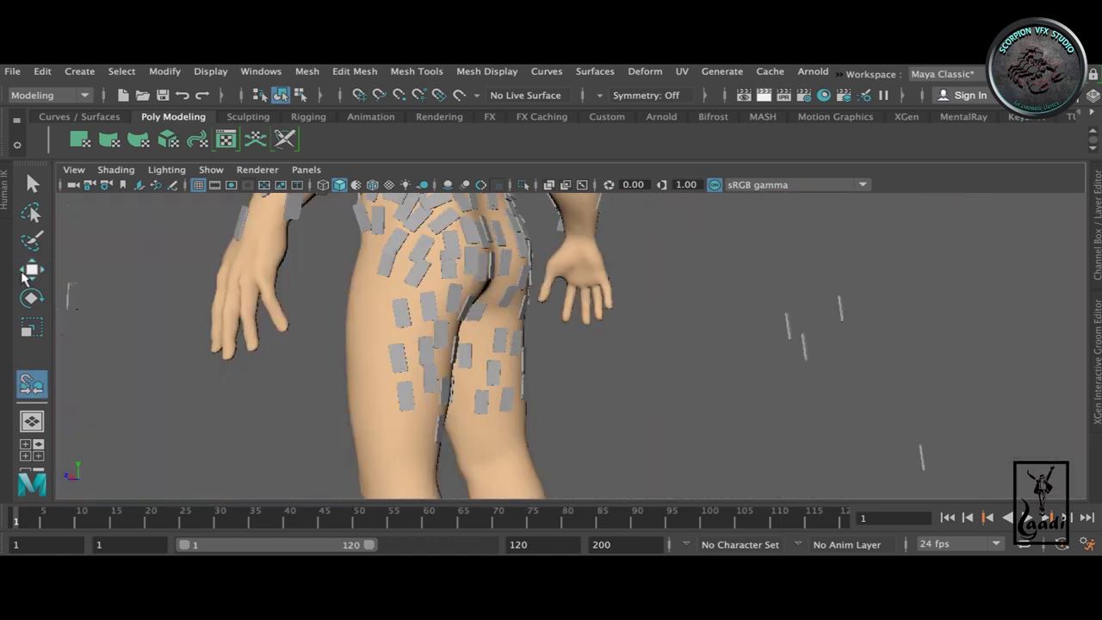
left_click(31, 270)
left_click_drag(878, 308, 895, 424)
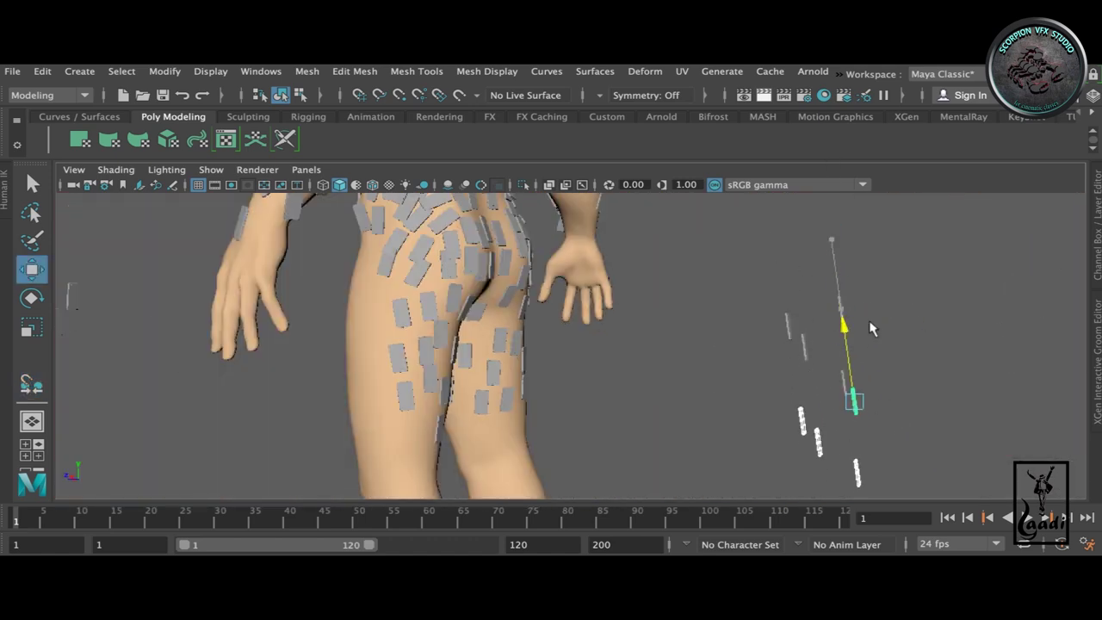
mouse_move(898, 456)
left_mouse_down("alt")
mouse_move(935, 381)
mouse_move(522, 290)
mouse_move(606, 462)
mouse_move(579, 379)
mouse_move(548, 327)
left_mouse_up("alt")
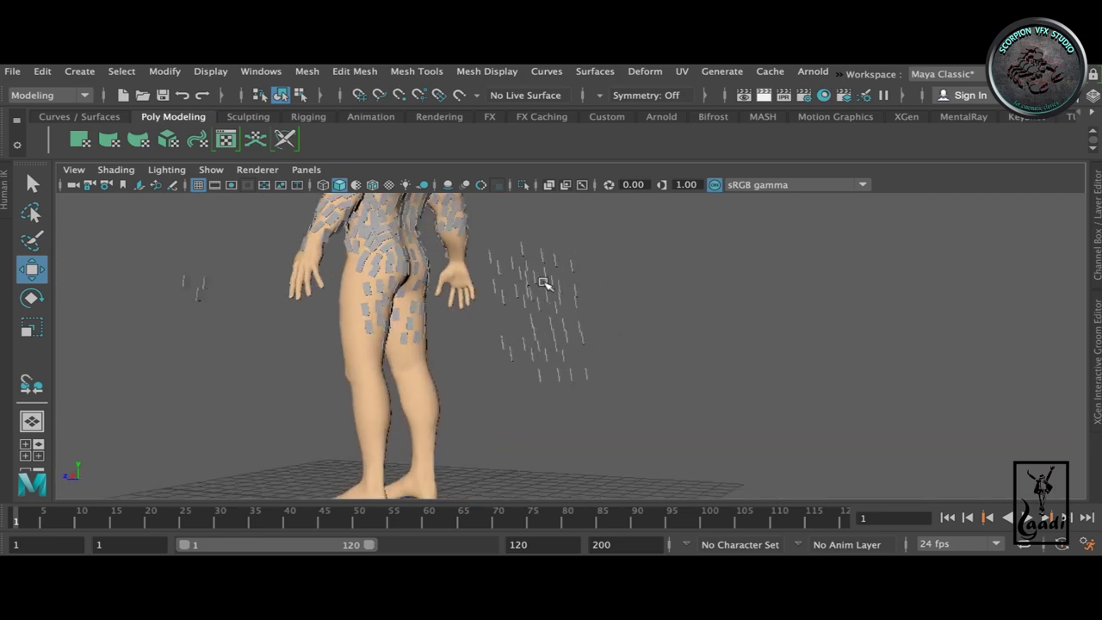
mouse_move(548, 327)
left_mouse_down("alt")
mouse_move(197, 296)
mouse_move(362, 338)
left_mouse_up("alt")
mouse_move(367, 268)
left_mouse_down("alt")
mouse_move(436, 238)
mouse_move(680, 273)
mouse_move(455, 256)
mouse_move(439, 267)
mouse_move(433, 277)
mouse_move(529, 375)
mouse_move(782, 369)
mouse_move(669, 347)
mouse_move(545, 364)
mouse_move(873, 300)
left_mouse_up("alt")
- Use Modify > Snap Together Tool to snap a spare card onto the thigh surface
key("w")
scroll(646, 295, "up", 5)
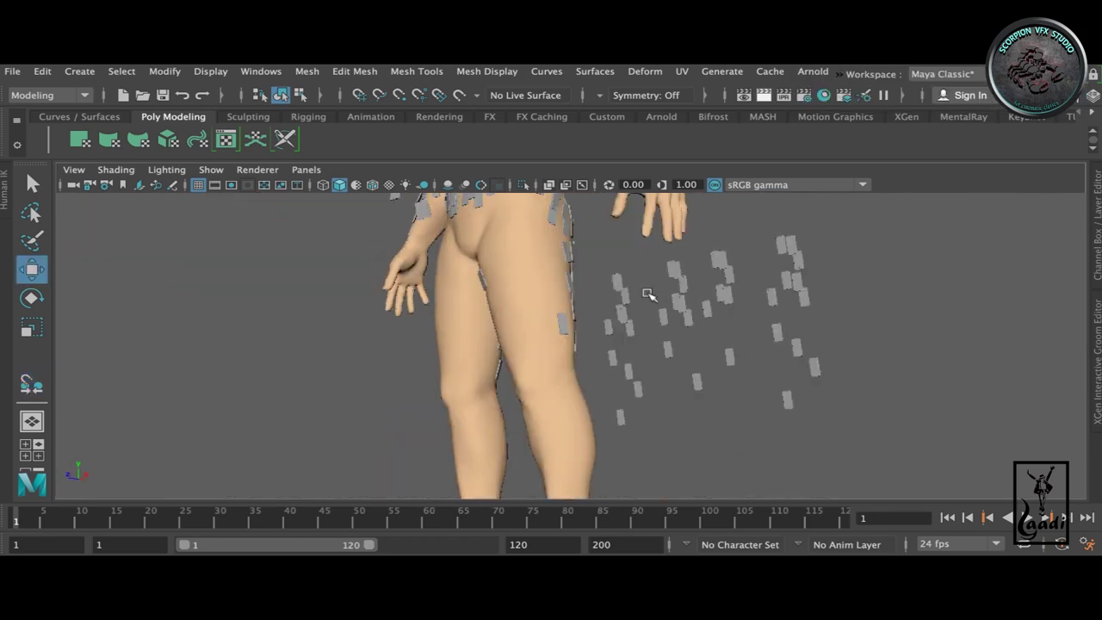
left_click_drag(646, 295, 654, 310, "alt")
left_click(164, 70)
left_click(221, 255)
mouse_move(732, 331)
left_mouse_down("alt")
mouse_move(390, 426)
mouse_move(849, 345)
mouse_move(335, 364)
mouse_move(652, 306)
left_mouse_up("alt")
left_click(334, 365)
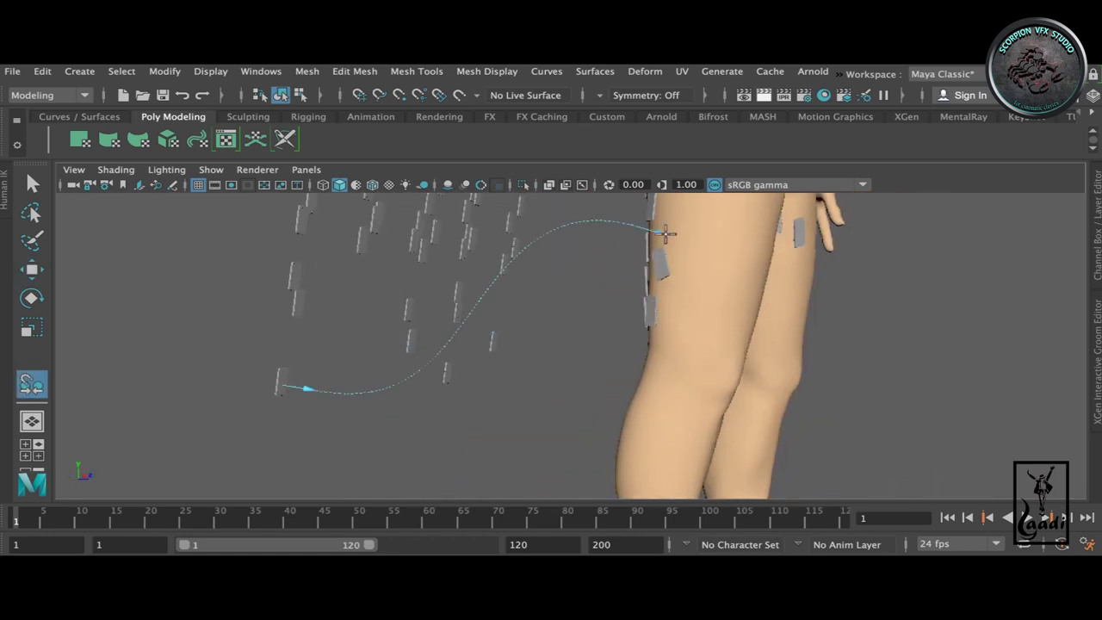
key("y")
left_click_drag(667, 207, 247, 347, "alt")
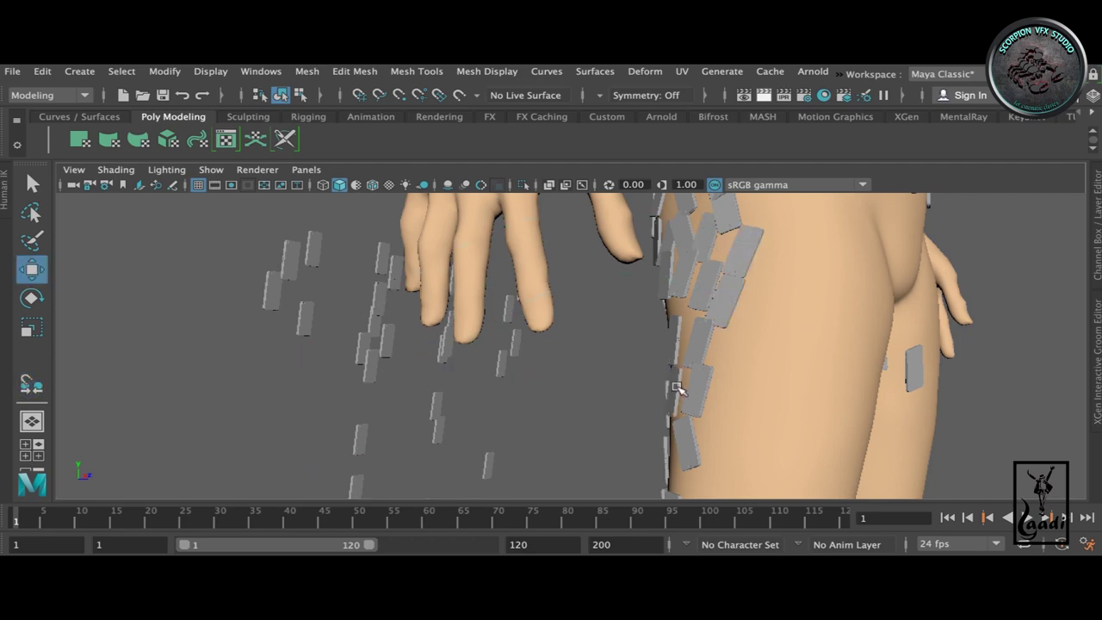
- Snap further cards down the backs of the thighs, alternating with the Move tool
mouse_move(292, 263)
left_mouse_down("alt")
mouse_move(516, 250)
mouse_move(777, 315)
mouse_move(546, 349)
mouse_move(645, 293)
mouse_move(325, 340)
mouse_move(783, 330)
mouse_move(517, 362)
mouse_move(590, 330)
mouse_move(787, 330)
mouse_move(531, 370)
mouse_move(728, 327)
mouse_move(450, 319)
mouse_move(785, 315)
mouse_move(393, 287)
mouse_move(140, 295)
mouse_move(637, 327)
mouse_move(729, 424)
mouse_move(728, 370)
mouse_move(603, 345)
mouse_move(732, 364)
mouse_move(417, 340)
mouse_move(788, 353)
mouse_move(603, 345)
mouse_move(729, 327)
mouse_move(851, 376)
mouse_move(585, 241)
mouse_move(666, 313)
left_mouse_up("alt")
key("w")
key("y")
scroll(728, 327, "up", 5)
scroll(738, 381, "down", 5)
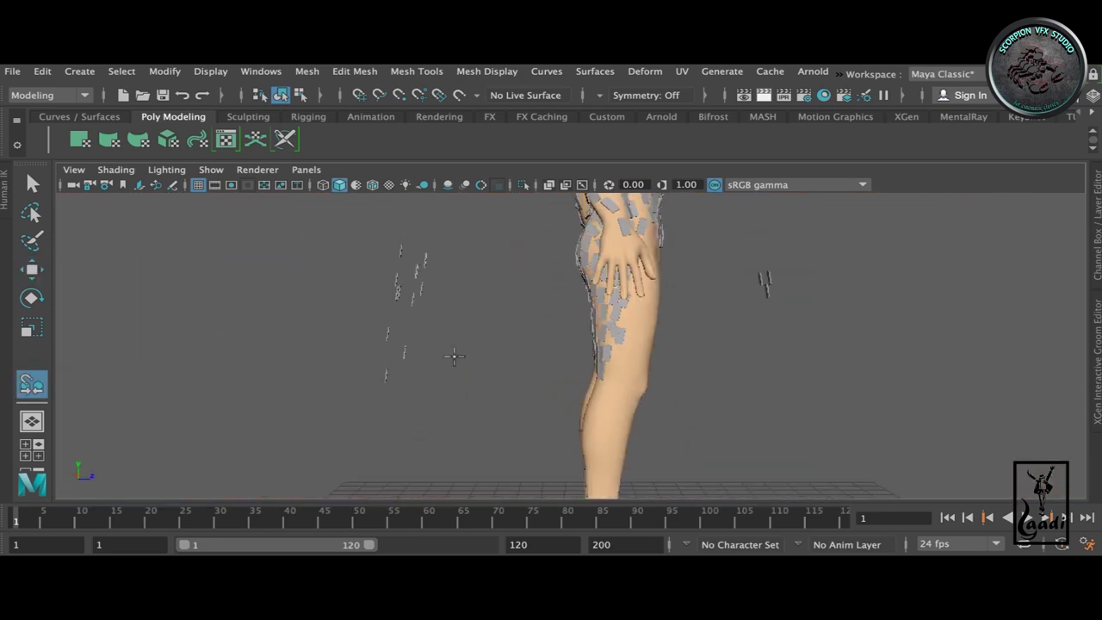
left_click_drag(455, 356, 728, 309, "alt")
mouse_move(846, 332)
left_mouse_down("alt")
mouse_move(955, 361)
mouse_move(872, 387)
mouse_move(654, 379)
mouse_move(750, 406)
mouse_move(423, 376)
mouse_move(753, 222)
mouse_move(654, 297)
left_mouse_up("alt")
key("y")
key("w")
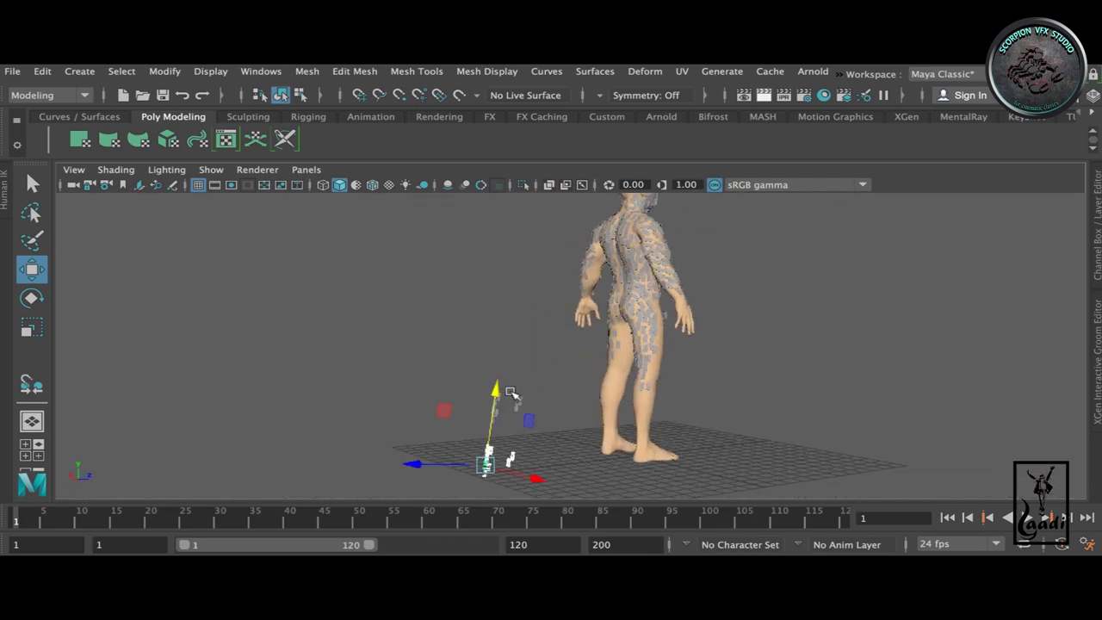
- Activate the Snap Together Tool from the Modify menu and snap cards onto the back of the calf
scroll(560, 349, "up", 5)
left_click(165, 70)
left_click(198, 489)
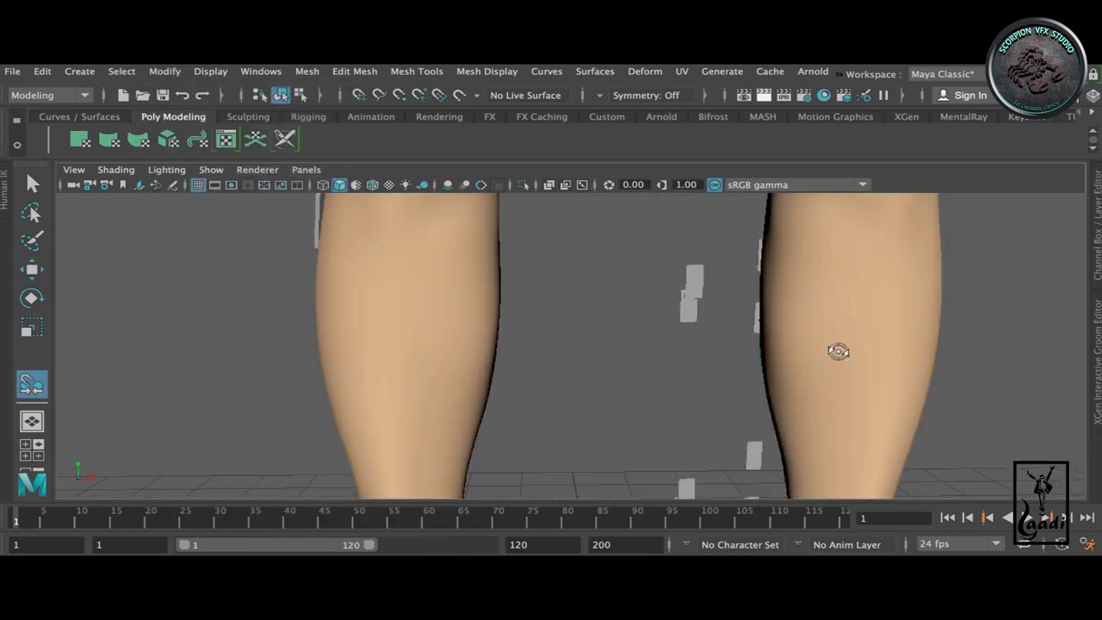
scroll(796, 264, "up", 3)
mouse_move(796, 264)
left_mouse_down("alt")
mouse_move(811, 256)
mouse_move(364, 324)
mouse_move(942, 283)
mouse_move(299, 319)
mouse_move(843, 310)
mouse_move(686, 357)
mouse_move(967, 297)
mouse_move(543, 308)
mouse_move(812, 330)
mouse_move(560, 221)
mouse_move(725, 260)
mouse_move(668, 399)
mouse_move(509, 246)
mouse_move(525, 239)
mouse_move(690, 386)
mouse_move(474, 438)
mouse_move(546, 337)
mouse_move(424, 315)
mouse_move(489, 396)
mouse_move(438, 491)
left_mouse_up("alt")
scroll(809, 333, "down", 3)
right_click_drag(438, 492, 643, 335, "alt")
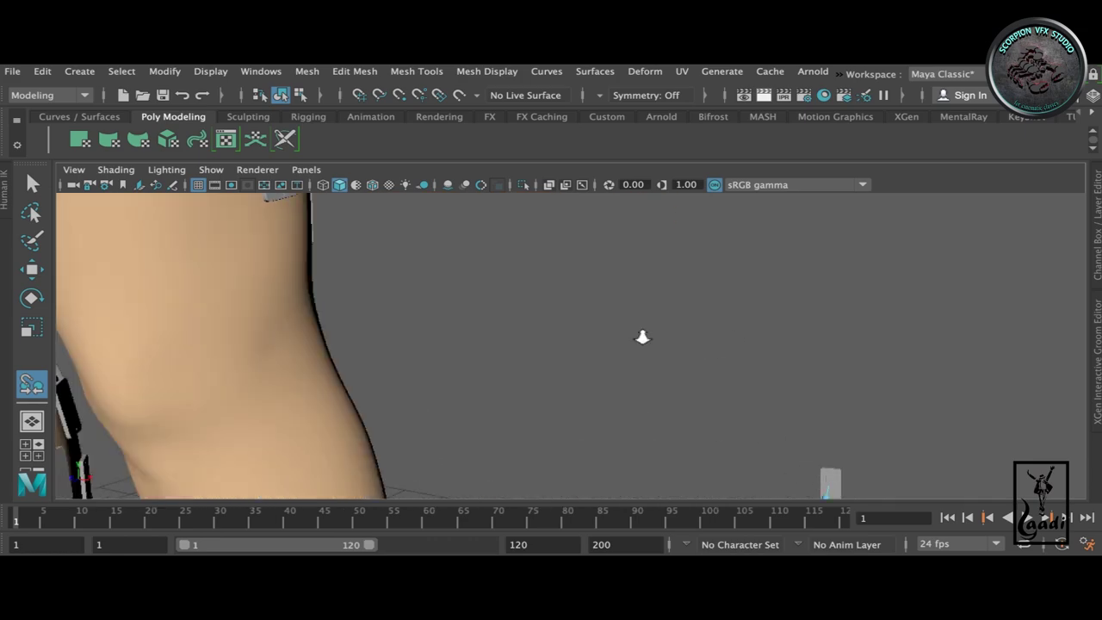
- Continue snapping and repositioning cards down the calf toward the ankle, then check the whole character
key("w")
mouse_move(643, 335)
left_mouse_down("alt")
mouse_move(409, 321)
mouse_move(688, 292)
mouse_move(503, 428)
left_mouse_up("alt")
key("y")
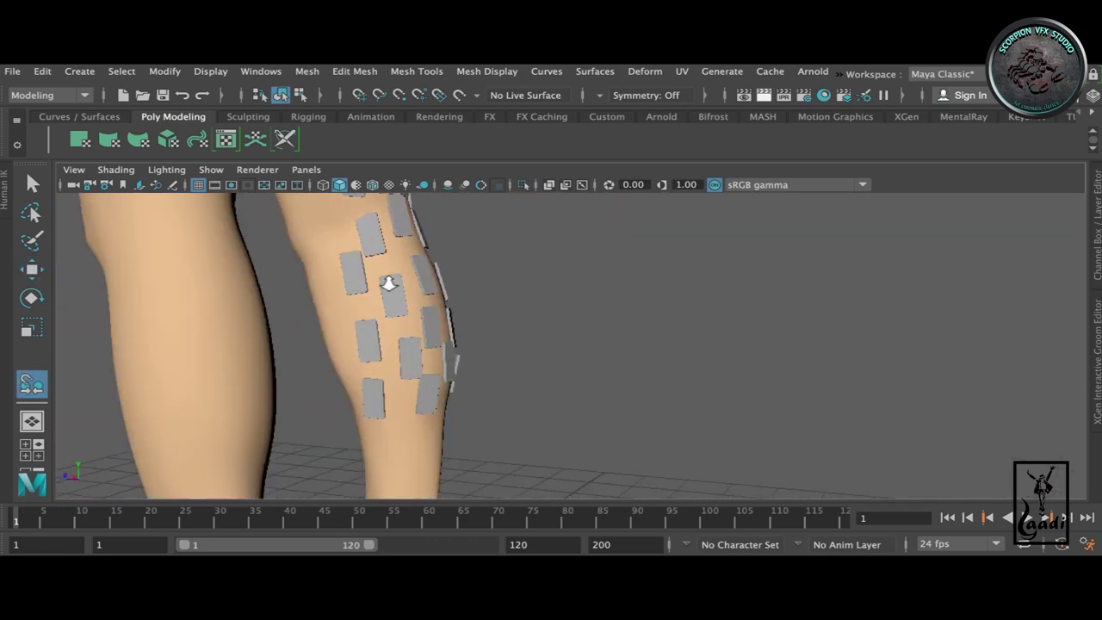
mouse_move(389, 284)
left_mouse_down("alt")
mouse_move(686, 361)
mouse_move(618, 371)
mouse_move(659, 339)
mouse_move(739, 402)
mouse_move(496, 399)
mouse_move(861, 478)
mouse_move(571, 290)
mouse_move(763, 414)
mouse_move(706, 226)
mouse_move(656, 278)
left_mouse_up("alt")
key("w")
key("y")
key("w")
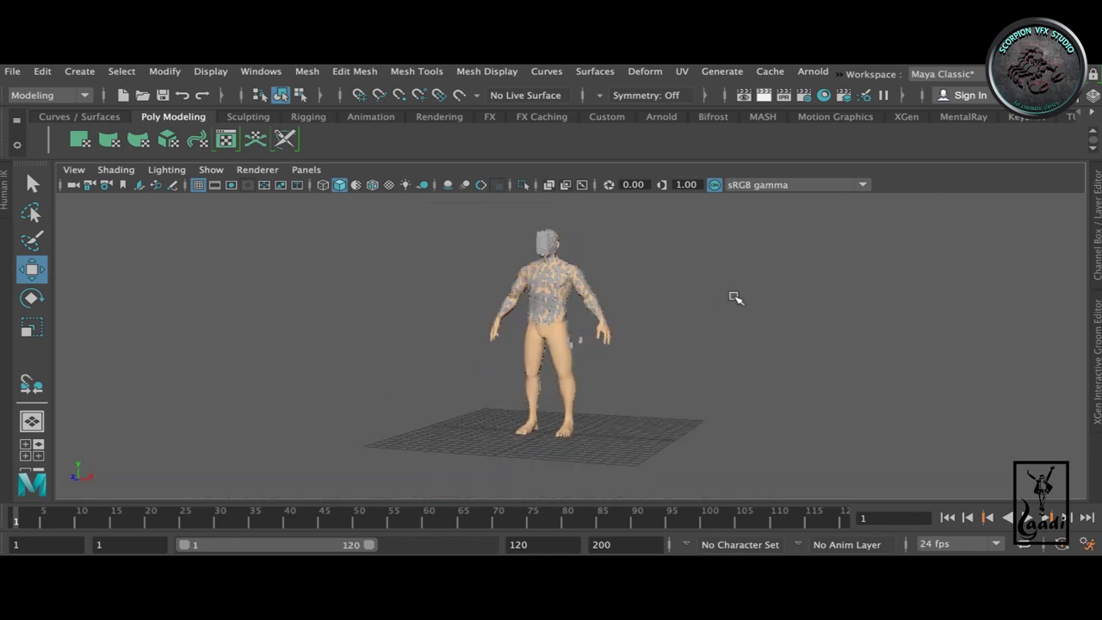
left_click_drag(600, 251, 710, 509, "alt")
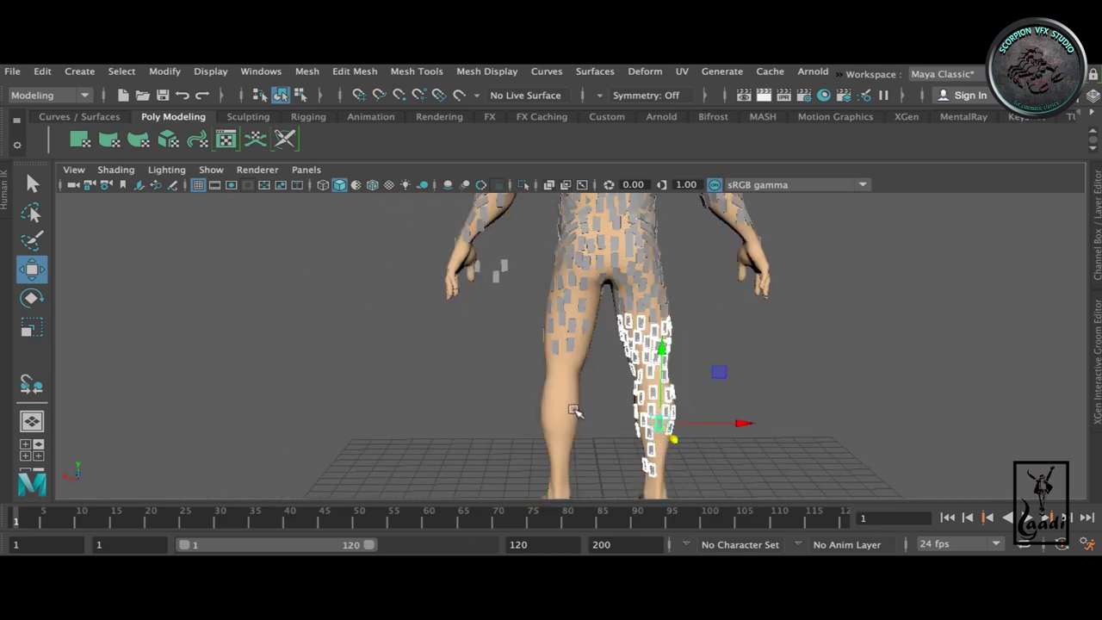
- Set the leg card group's Scale X to -1 to mirror it onto the other leg
key("ctrl+a")
type("1")
key("Return")
key("ctrl+a")
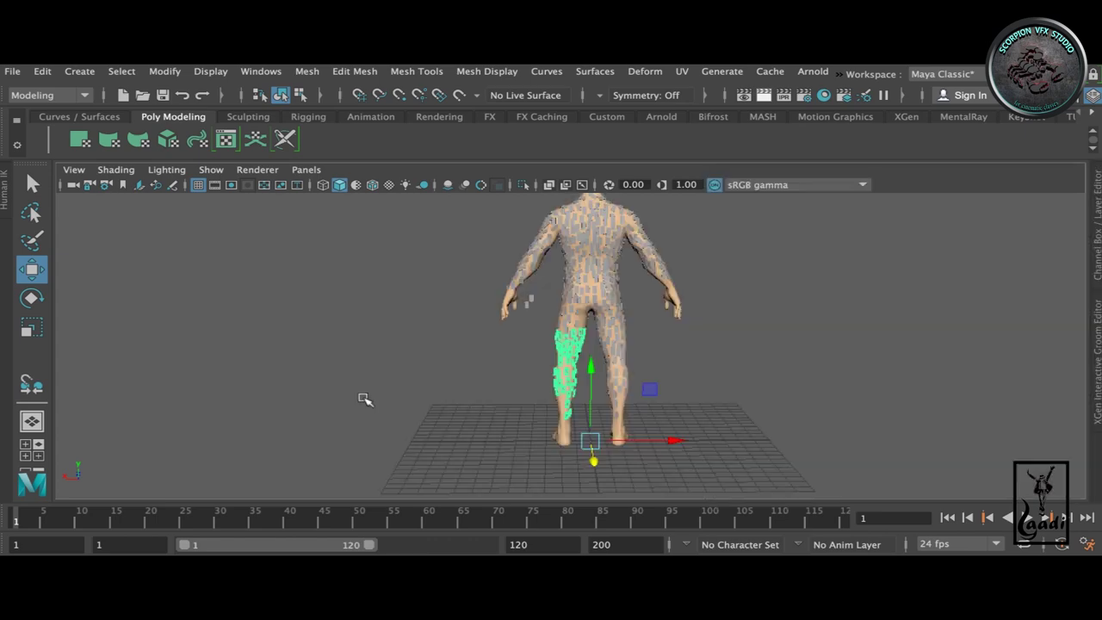
left_click_drag(364, 398, 637, 230, "alt")
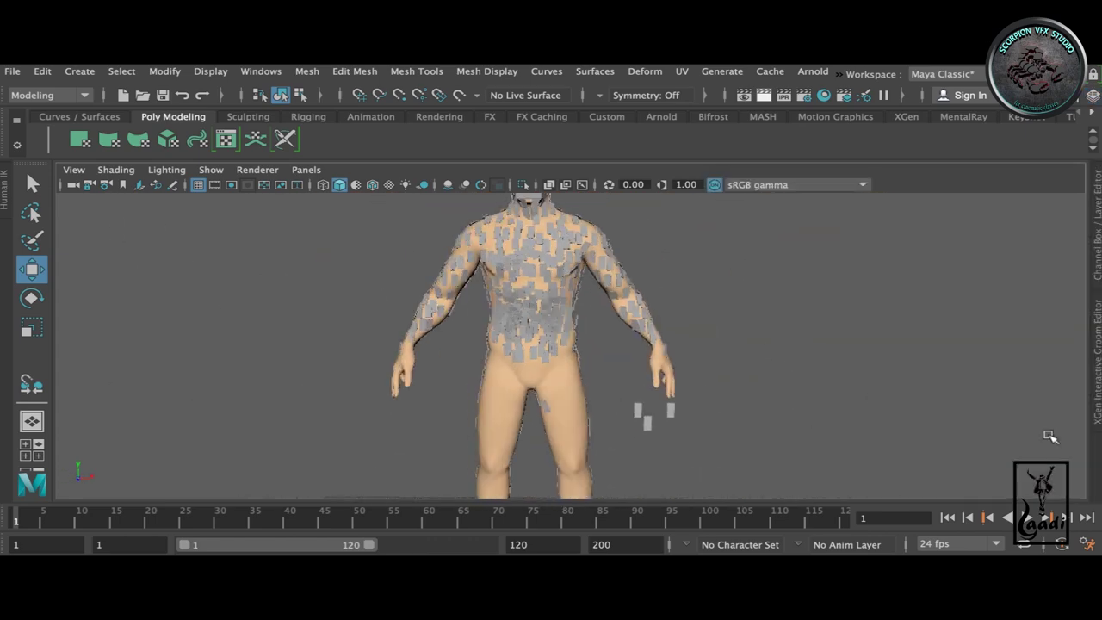
mouse_move(1037, 434)
left_mouse_down("alt")
mouse_move(546, 339)
mouse_move(462, 281)
mouse_move(645, 354)
left_mouse_up("alt")
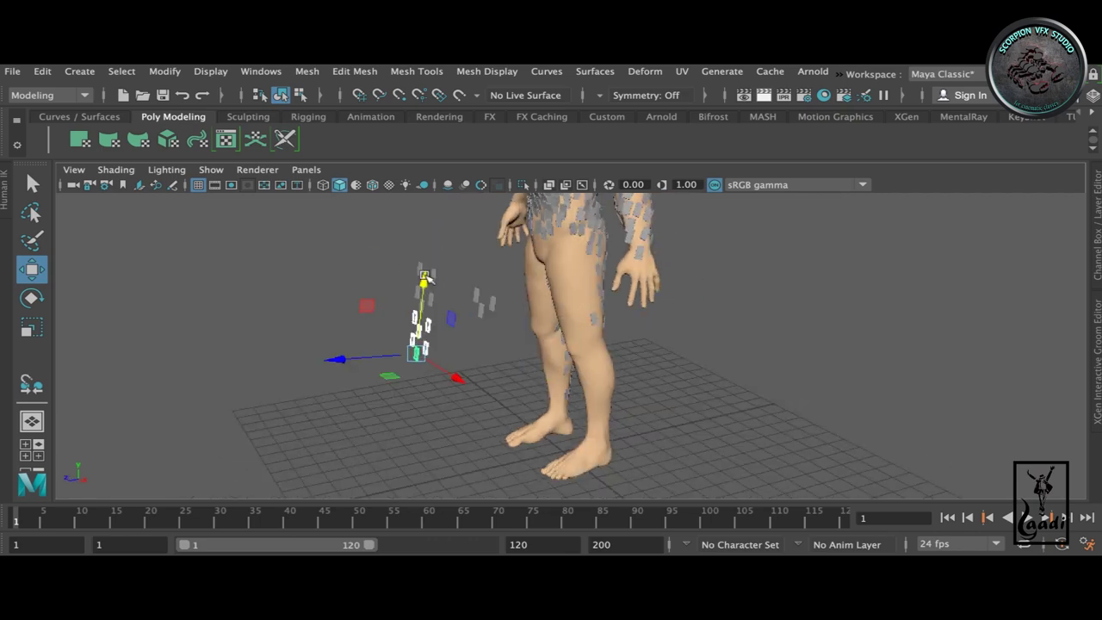
mouse_move(499, 378)
left_mouse_down("alt")
mouse_move(780, 295)
mouse_move(167, 393)
mouse_move(522, 369)
left_mouse_up("alt")
mouse_move(200, 79)
left_mouse_down("alt")
mouse_move(436, 300)
mouse_move(241, 216)
mouse_move(172, 258)
mouse_move(318, 229)
mouse_move(534, 364)
mouse_move(352, 244)
mouse_move(465, 292)
mouse_move(319, 313)
mouse_move(373, 295)
mouse_move(221, 287)
mouse_move(258, 266)
mouse_move(505, 369)
mouse_move(312, 330)
mouse_move(353, 340)
mouse_move(298, 335)
mouse_move(281, 352)
left_mouse_up("alt")
- Snap additional cards onto the front and inner side of the upper thigh, alternating with the Move tool
key("y")
mouse_move(471, 366)
left_mouse_down("alt")
mouse_move(470, 393)
mouse_move(662, 352)
mouse_move(517, 315)
mouse_move(597, 351)
mouse_move(521, 356)
left_mouse_up("alt")
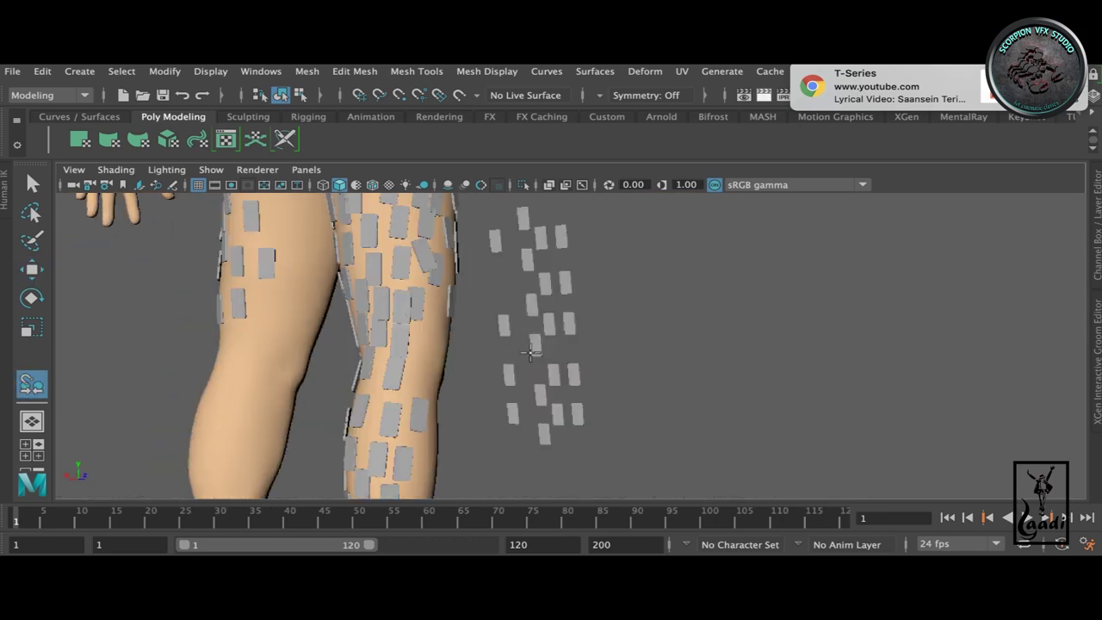
mouse_move(261, 239)
left_mouse_down("alt")
mouse_move(340, 406)
mouse_move(447, 273)
left_mouse_up("alt")
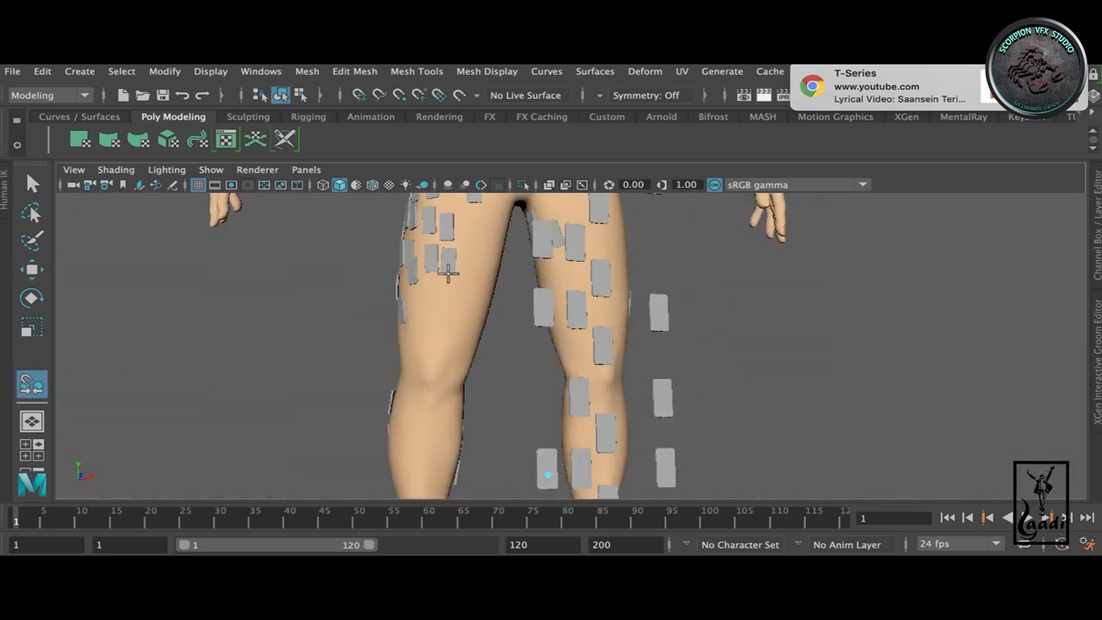
mouse_move(349, 270)
left_mouse_down("alt")
mouse_move(290, 263)
mouse_move(399, 319)
mouse_move(516, 307)
mouse_move(447, 288)
mouse_move(528, 460)
mouse_move(364, 312)
mouse_move(382, 376)
mouse_move(789, 371)
mouse_move(610, 373)
mouse_move(573, 431)
mouse_move(493, 278)
mouse_move(524, 416)
left_mouse_up("alt")
key("w")
key("y")
key("y")
mouse_move(466, 271)
left_mouse_down("alt")
mouse_move(431, 285)
mouse_move(437, 243)
mouse_move(387, 327)
mouse_move(317, 373)
mouse_move(680, 357)
mouse_move(544, 301)
left_mouse_up("alt")
mouse_move(620, 310)
left_mouse_down("alt")
mouse_move(381, 264)
mouse_move(542, 310)
mouse_move(503, 234)
mouse_move(652, 420)
mouse_move(602, 405)
mouse_move(657, 438)
mouse_move(469, 323)
mouse_move(534, 292)
mouse_move(499, 276)
mouse_move(508, 262)
mouse_move(517, 284)
mouse_move(551, 292)
mouse_move(654, 291)
mouse_move(93, 260)
mouse_move(711, 298)
mouse_move(423, 288)
mouse_move(238, 312)
mouse_move(709, 438)
mouse_move(706, 323)
left_mouse_up("alt")
key("w")
key("y")
key("y")
key("w")
key("y")
key("w")
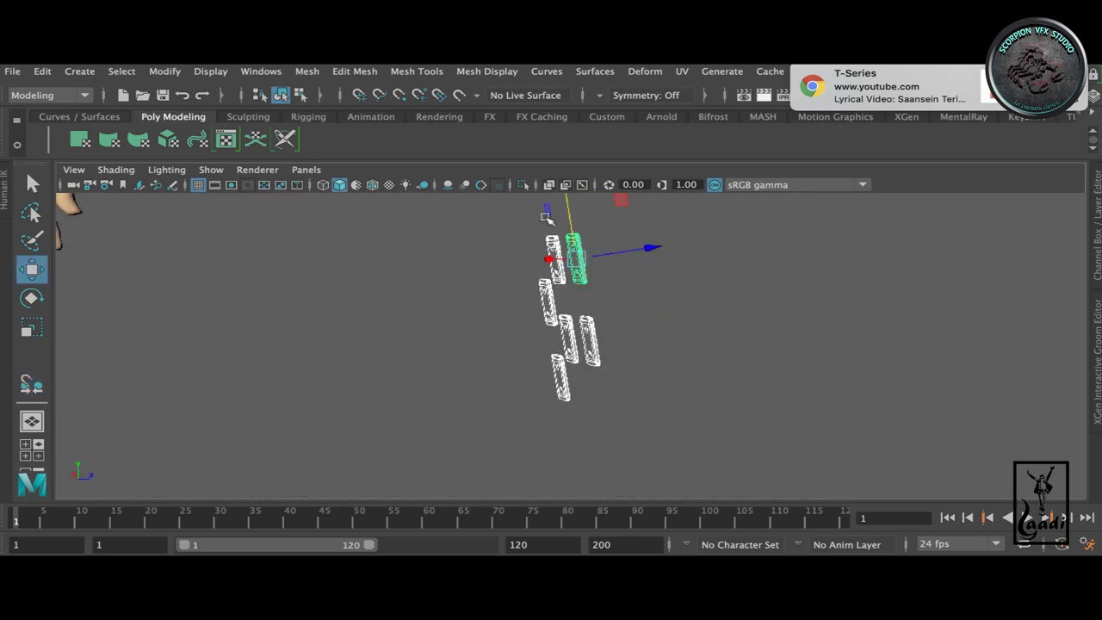
- Snap phone cards onto the outer thigh and back of the hips with the Snap Together Tool
mouse_move(546, 217)
left_mouse_down("alt")
mouse_move(645, 315)
mouse_move(559, 284)
mouse_move(418, 319)
mouse_move(480, 299)
mouse_move(603, 327)
left_mouse_up("alt")
left_click(165, 70)
left_click(258, 256)
mouse_move(258, 256)
left_mouse_down("alt")
mouse_move(622, 394)
mouse_move(787, 391)
mouse_move(536, 381)
mouse_move(610, 298)
mouse_move(271, 316)
mouse_move(674, 369)
left_mouse_up("alt")
key("w")
key("y")
mouse_move(674, 368)
right_mouse_down("alt")
mouse_move(736, 334)
mouse_move(387, 328)
mouse_move(424, 352)
mouse_move(752, 388)
mouse_move(431, 344)
right_mouse_up("alt")
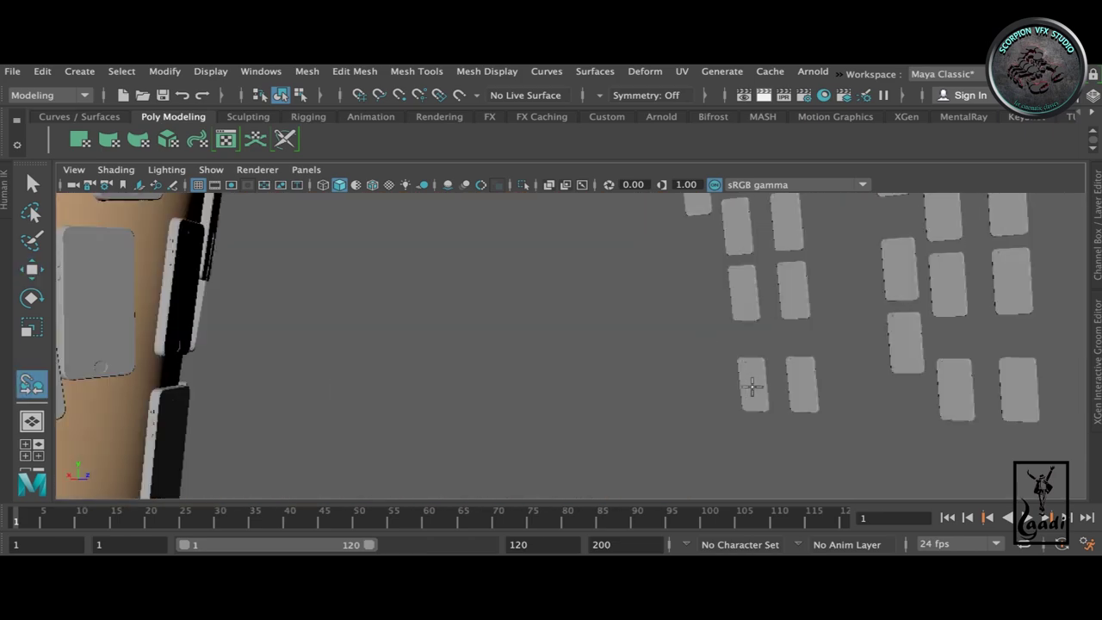
key("w")
left_click_drag(430, 344, 498, 312, "alt")
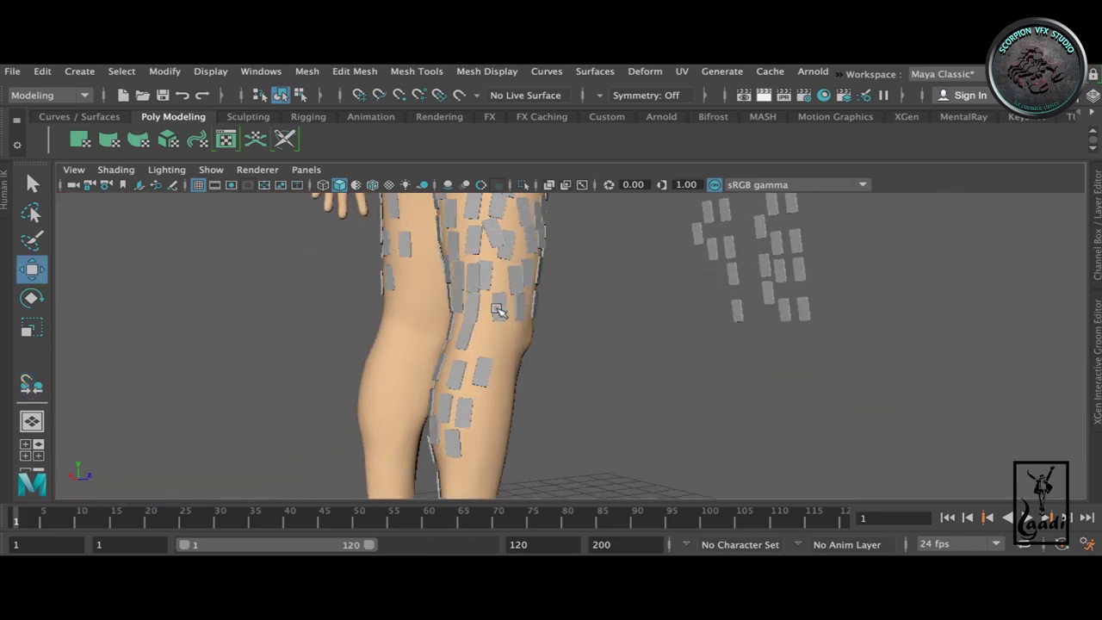
right_click_drag(503, 324, 869, 287, "alt")
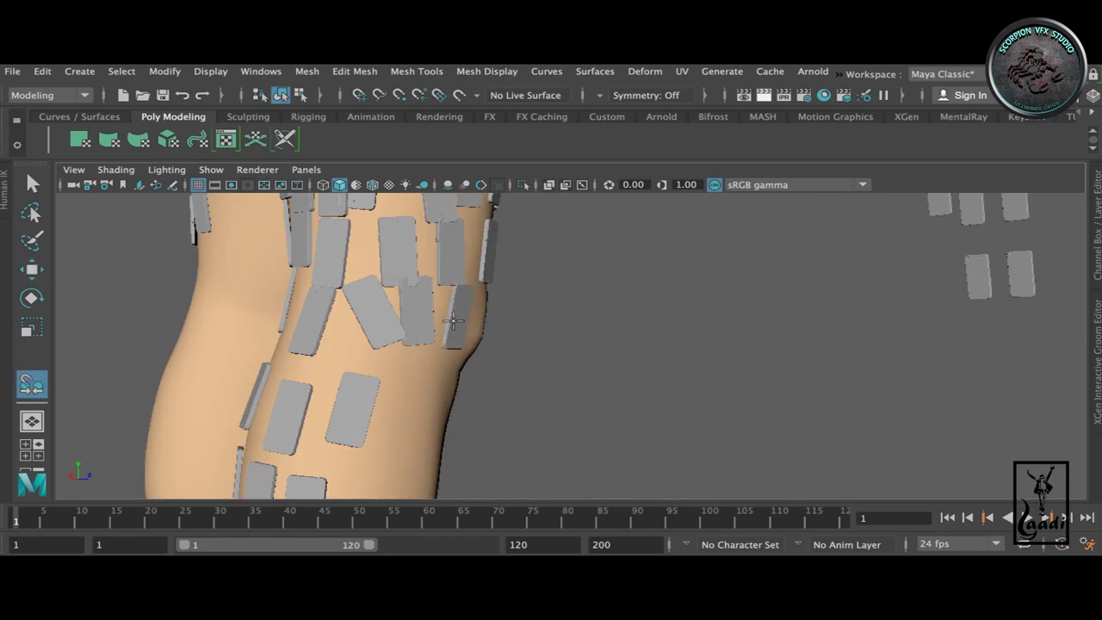
right_click_drag(335, 360, 689, 216, "alt")
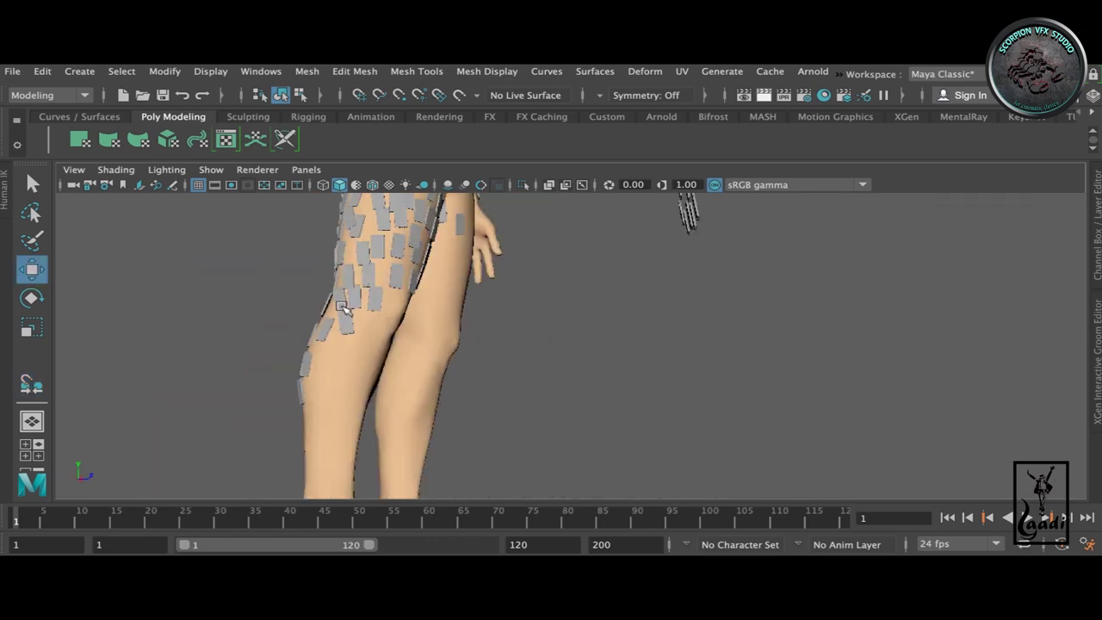
- Snap more phone cards onto the front of the knee and leg
key("y")
left_click_drag(688, 216, 517, 315, "alt")
right_click_drag(516, 315, 430, 333, "alt")
mouse_move(431, 332)
left_mouse_down("alt")
mouse_move(512, 279)
mouse_move(381, 307)
mouse_move(388, 319)
left_mouse_up("alt")
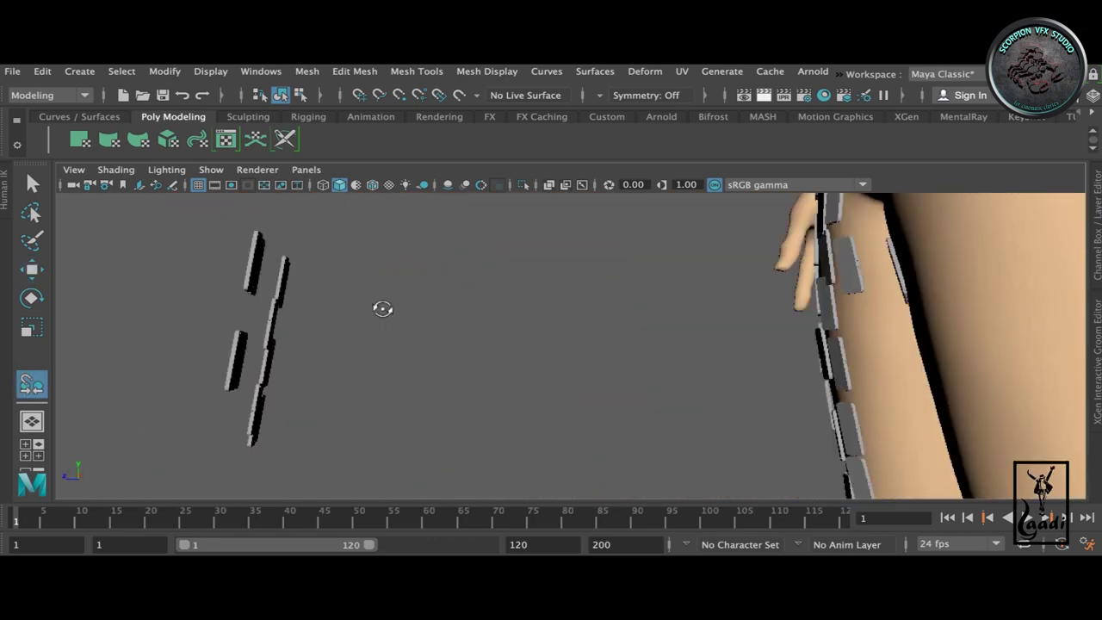
right_click_drag(388, 319, 595, 381, "alt")
mouse_move(594, 381)
left_mouse_down("alt")
mouse_move(225, 328)
mouse_move(455, 221)
mouse_move(738, 209)
left_mouse_up("alt")
right_click_drag(738, 209, 525, 357, "alt")
left_click_drag(524, 357, 717, 376, "alt")
right_click_drag(717, 376, 672, 421, "alt")
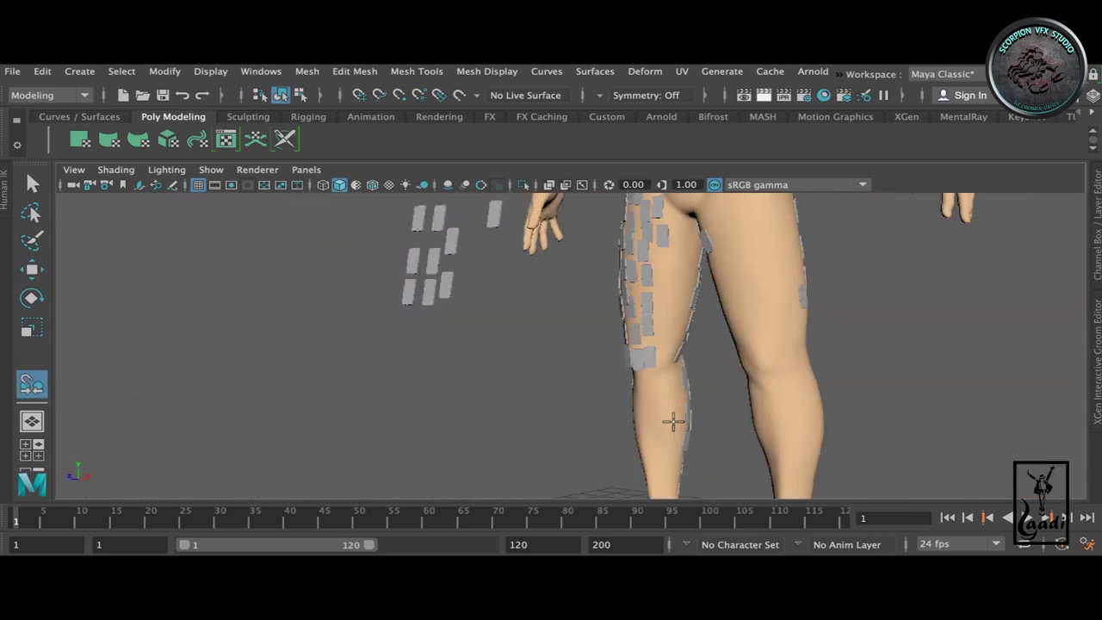
mouse_move(672, 421)
left_mouse_down("alt")
mouse_move(617, 333)
mouse_move(718, 321)
mouse_move(672, 284)
left_mouse_up("alt")
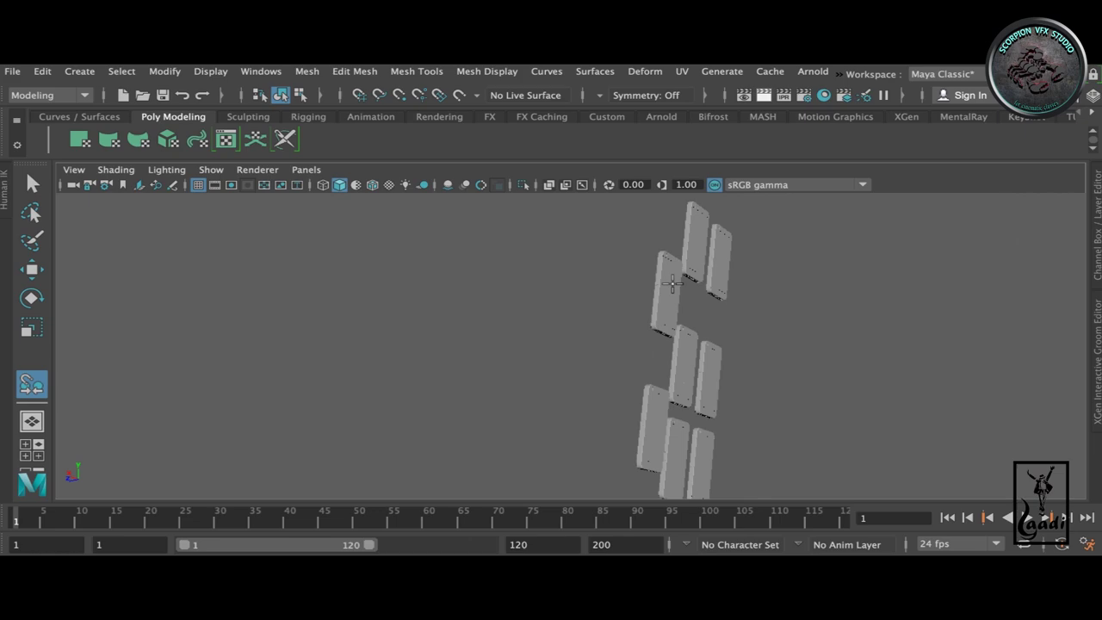
right_click_drag(672, 283, 659, 246, "alt")
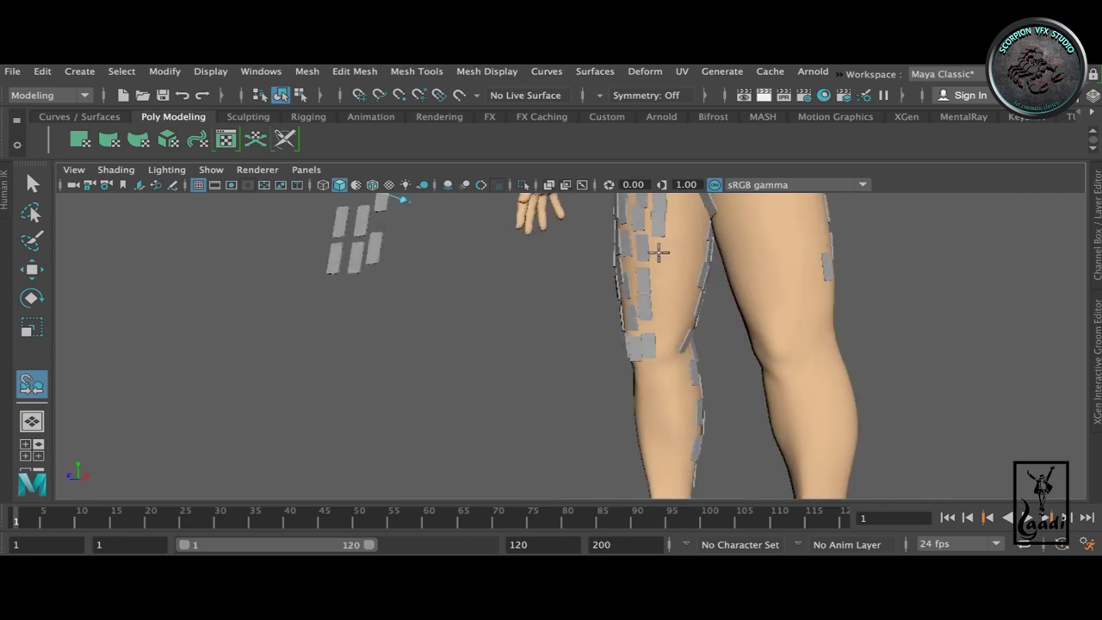
mouse_move(660, 246)
left_mouse_down("alt")
mouse_move(568, 258)
mouse_move(639, 365)
mouse_move(454, 330)
mouse_move(465, 344)
left_mouse_up("alt")
- Select the cluster of spare cards and move it away from the legs
key("w")
left_click_drag(430, 250, 499, 413)
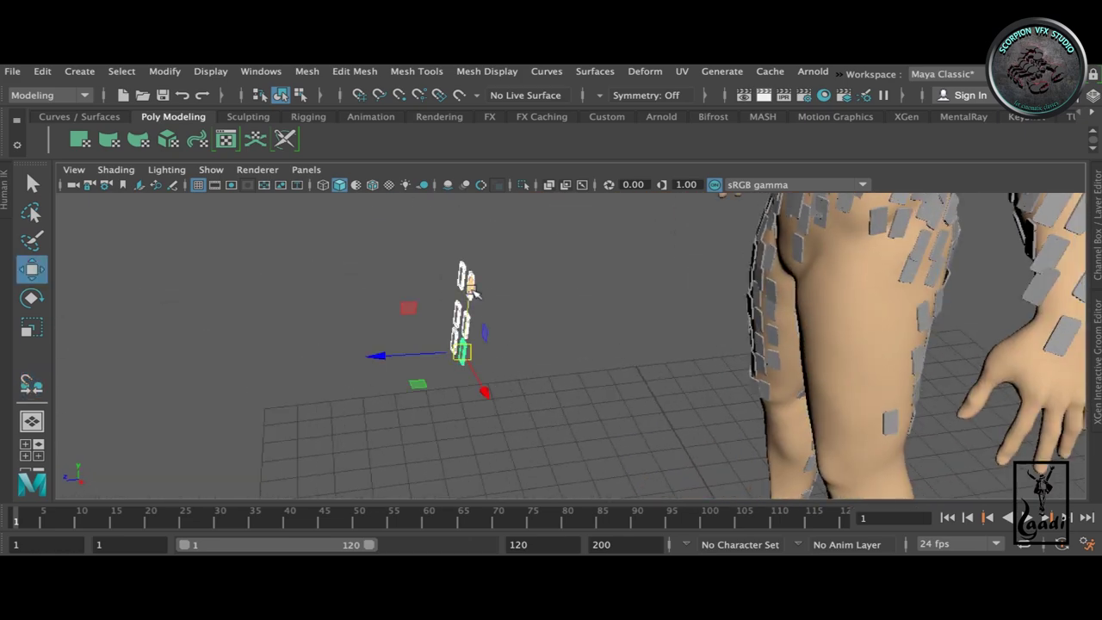
mouse_move(465, 344)
left_mouse_down()
mouse_move(465, 387)
mouse_move(424, 315)
left_mouse_up()
- Close in on a spare card and snap cards down the shin and calf to the ankle
left_click_drag(528, 406, 474, 356, "alt")
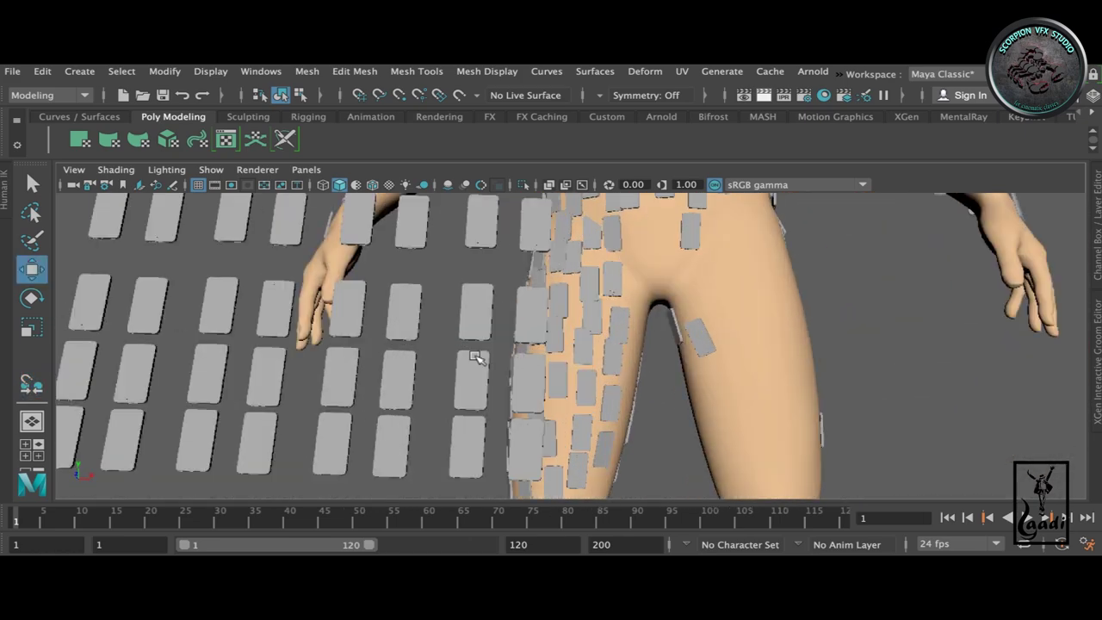
right_click_drag(474, 356, 634, 393, "alt")
left_click_drag(635, 394, 627, 416, "alt")
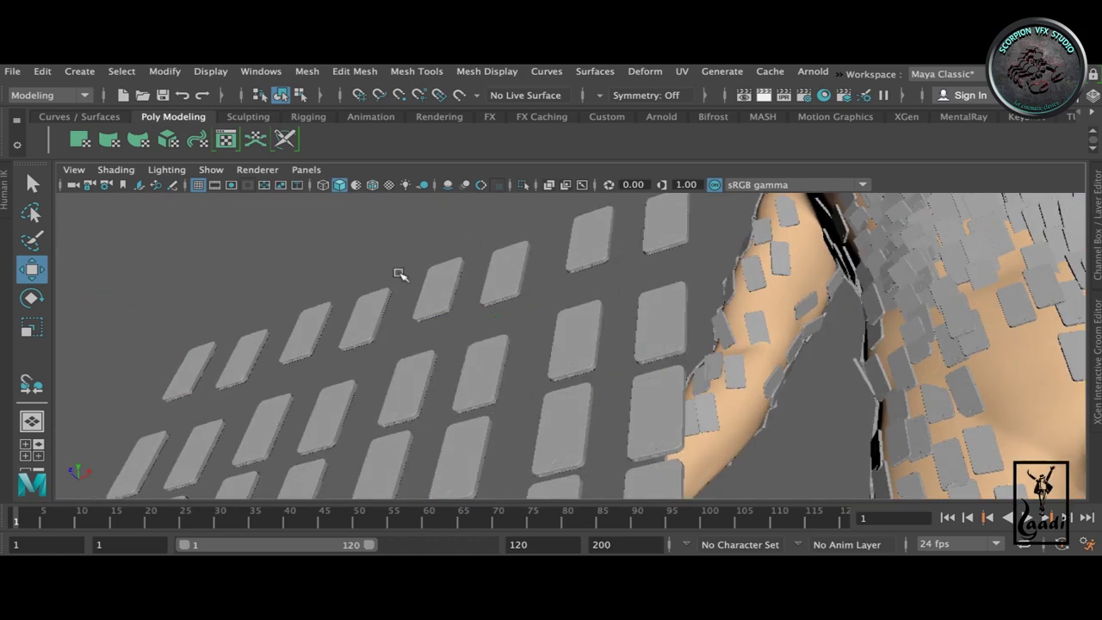
left_click(182, 74)
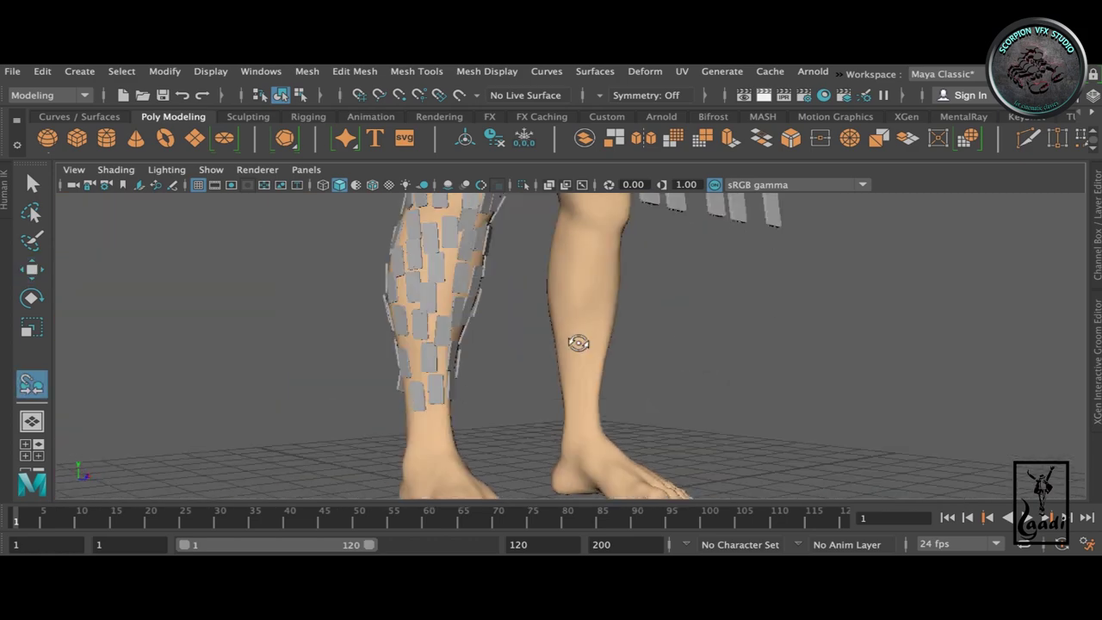
- Snap phone cards onto the top of the right foot
mouse_move(577, 342)
left_mouse_down("alt")
mouse_move(300, 376)
mouse_move(405, 376)
mouse_move(445, 336)
left_mouse_up("alt")
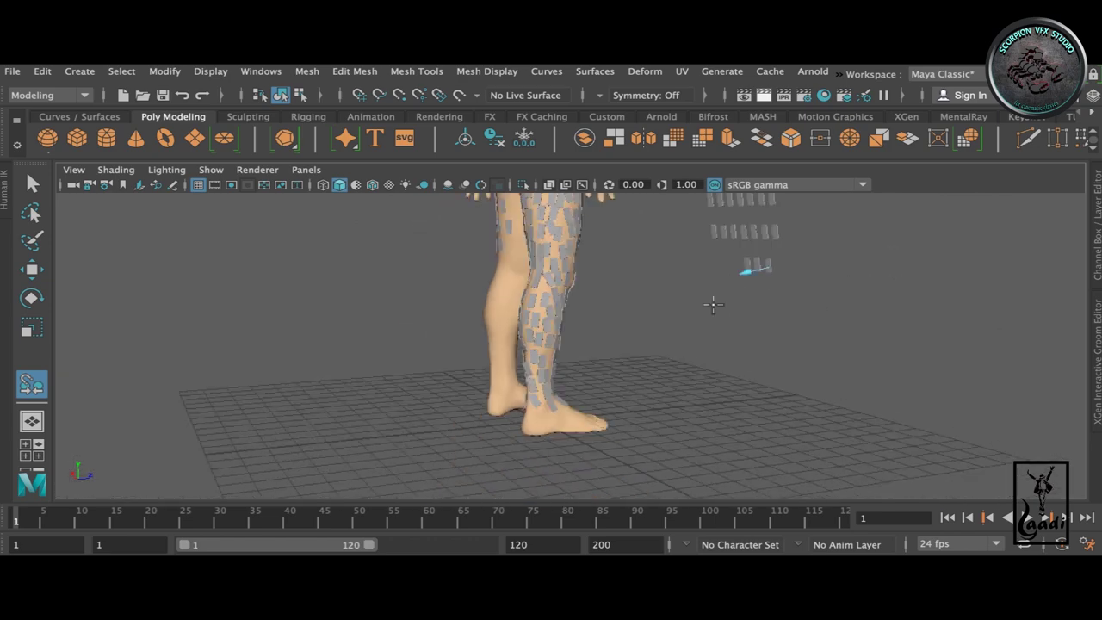
left_click_drag(602, 405, 710, 325, "alt")
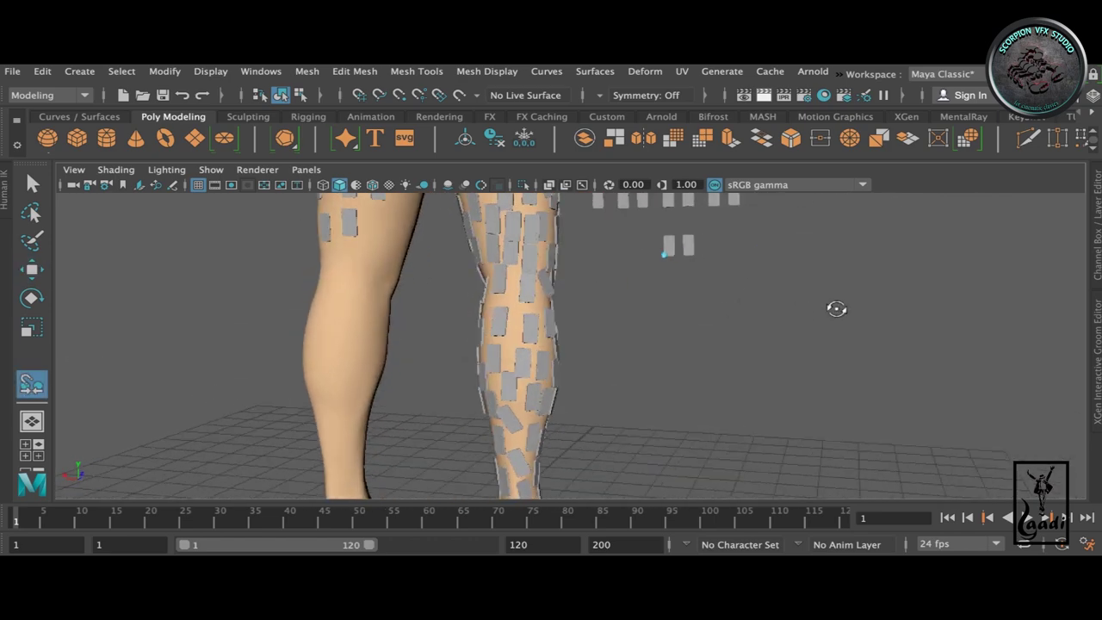
left_click_drag(837, 308, 550, 353, "alt")
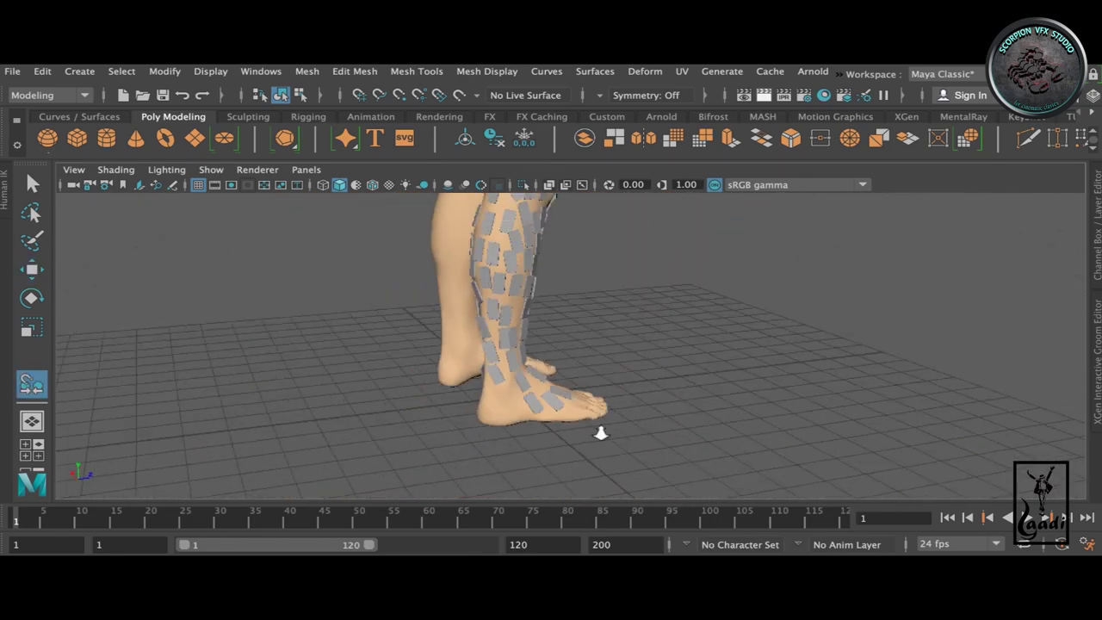
left_click_drag(601, 433, 555, 355, "alt")
mouse_move(620, 269)
left_mouse_down("alt")
mouse_move(553, 389)
mouse_move(787, 315)
mouse_move(842, 320)
mouse_move(664, 344)
mouse_move(583, 327)
mouse_move(674, 245)
mouse_move(893, 272)
mouse_move(684, 227)
mouse_move(563, 411)
mouse_move(499, 399)
left_mouse_up("alt")
key("y")
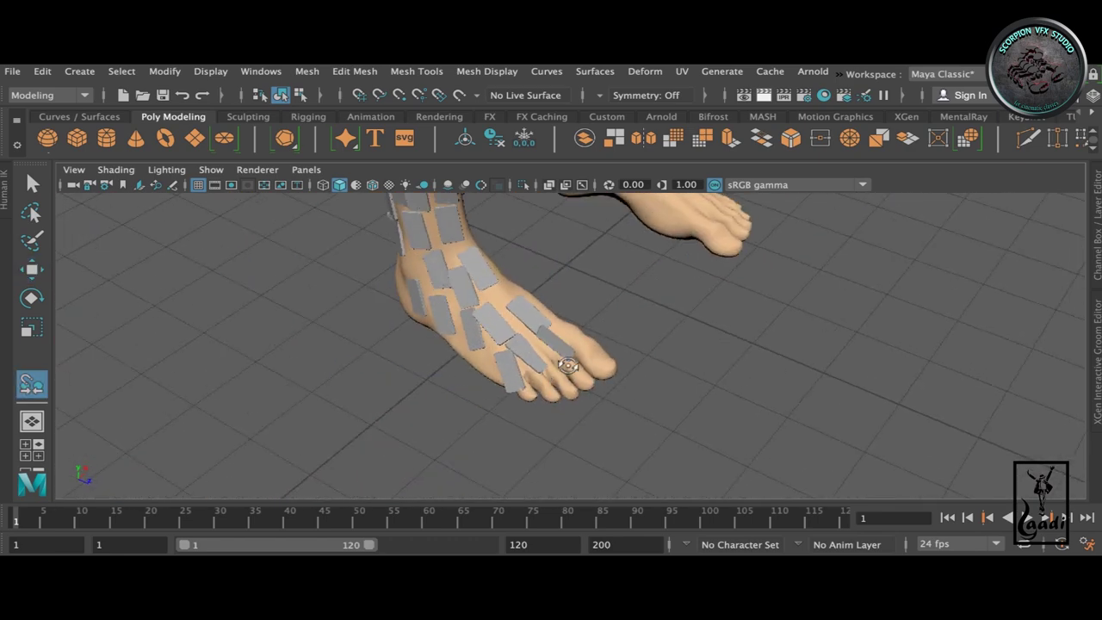
- Select the foot card and rotate it to lie along the foot
mouse_move(568, 366)
left_mouse_down("alt")
mouse_move(576, 287)
mouse_move(509, 382)
mouse_move(534, 362)
mouse_move(612, 341)
mouse_move(728, 227)
mouse_move(746, 336)
left_mouse_up("alt")
left_click(509, 381)
key("w")
key("e")
key("y")
key("e")
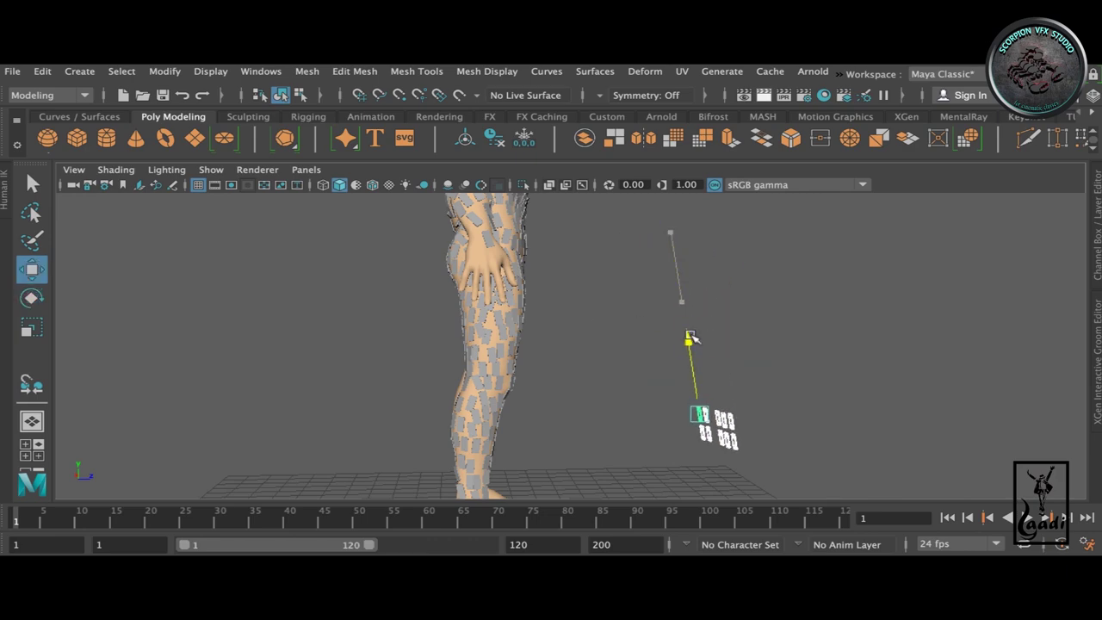
left_click_drag(788, 376, 517, 258, "alt")
- Snap a phone patch onto the leg with the Snap Together Tool
left_click(164, 70)
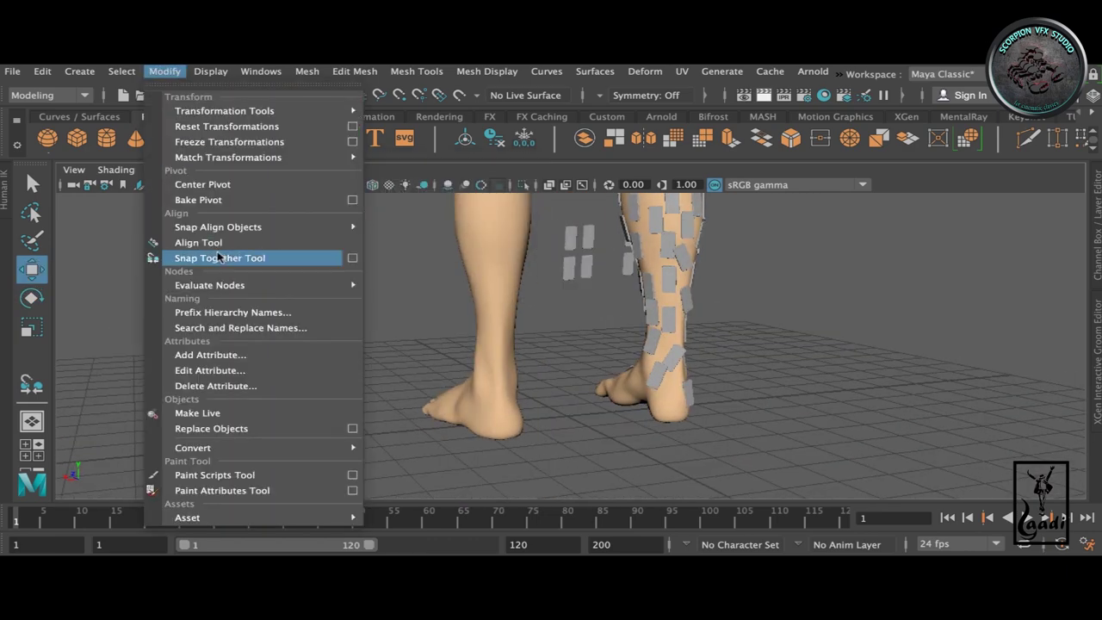
left_click(247, 255)
scroll(603, 328, "up", 3)
left_click(582, 207)
left_click(723, 395)
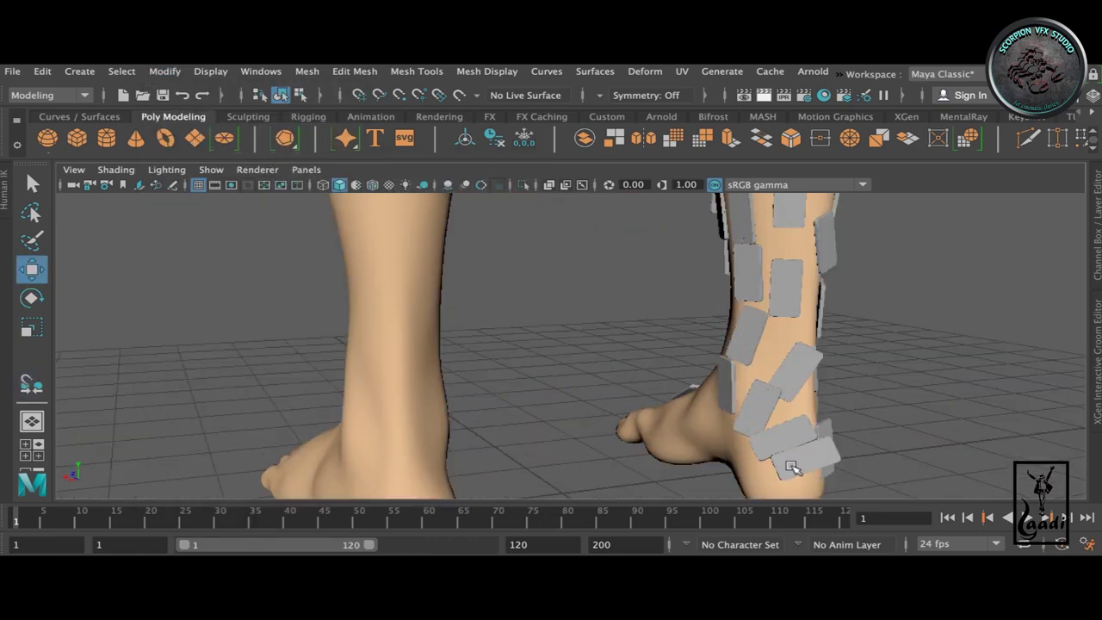
mouse_move(792, 468)
left_mouse_down("alt")
mouse_move(794, 413)
mouse_move(728, 408)
mouse_move(733, 364)
mouse_move(699, 272)
mouse_move(542, 288)
mouse_move(686, 382)
mouse_move(777, 295)
mouse_move(695, 320)
mouse_move(588, 216)
mouse_move(530, 236)
left_mouse_up("alt")
key("y")
- Snap more patches around the back of both lower legs and onto the foot
mouse_move(591, 352)
left_mouse_down("alt")
mouse_move(657, 322)
mouse_move(470, 333)
left_mouse_up("alt")
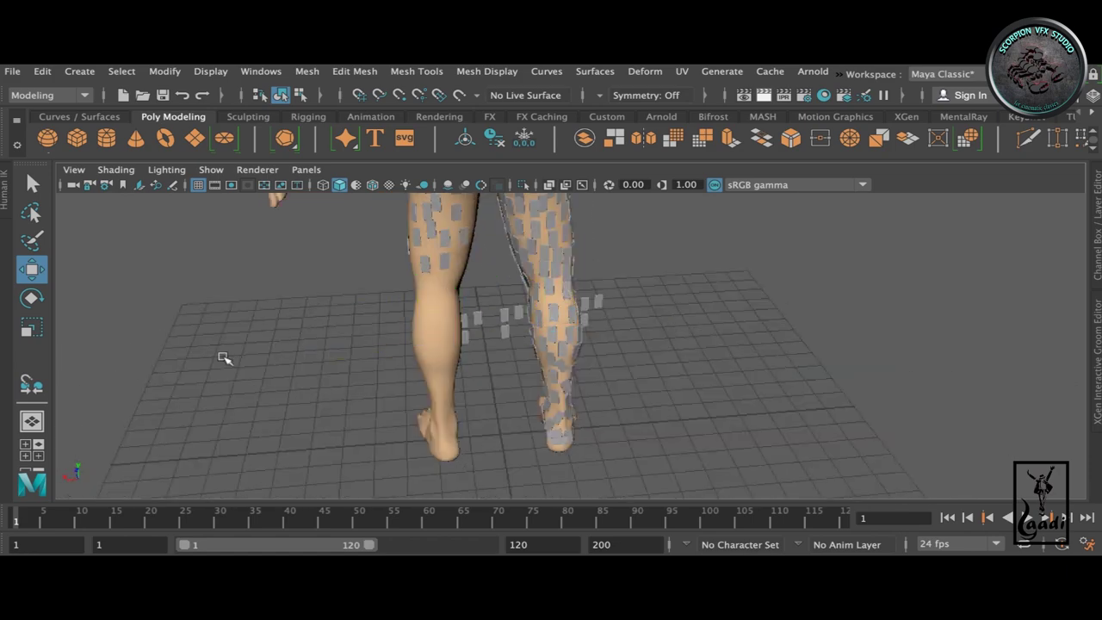
mouse_move(224, 358)
left_mouse_down("alt")
mouse_move(163, 71)
mouse_move(634, 301)
left_mouse_up("alt")
right_click_drag(635, 300, 797, 241, "alt")
mouse_move(797, 241)
left_mouse_down("alt")
mouse_move(664, 365)
mouse_move(419, 310)
mouse_move(761, 396)
left_mouse_up("alt")
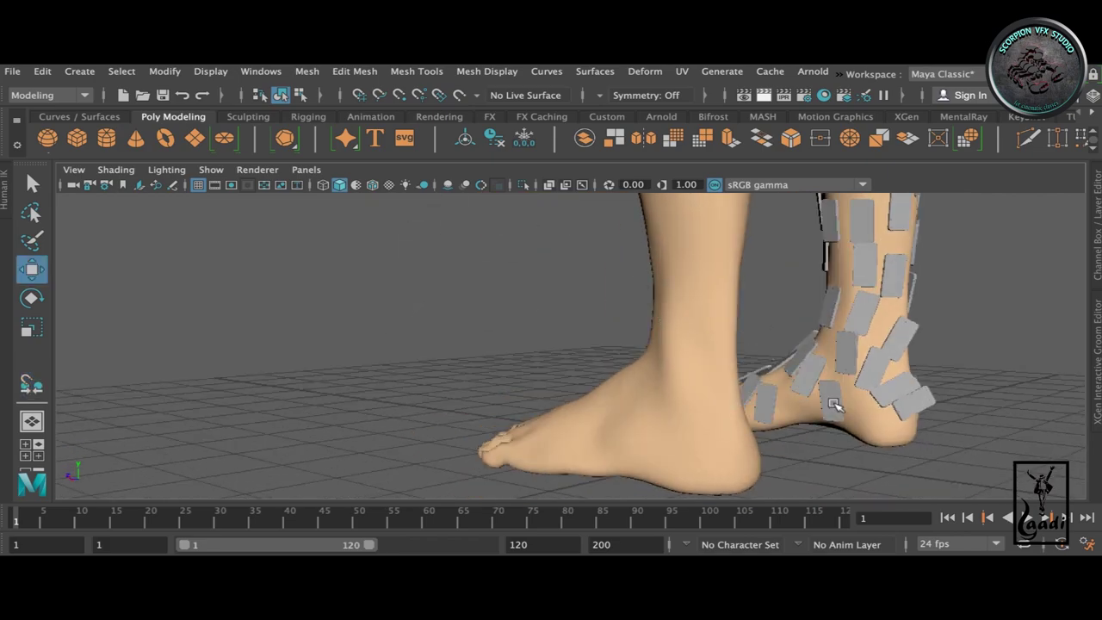
right_click_drag(835, 405, 775, 369, "alt")
mouse_move(775, 370)
left_mouse_down("alt")
mouse_move(787, 381)
mouse_move(593, 327)
mouse_move(721, 353)
left_mouse_up("alt")
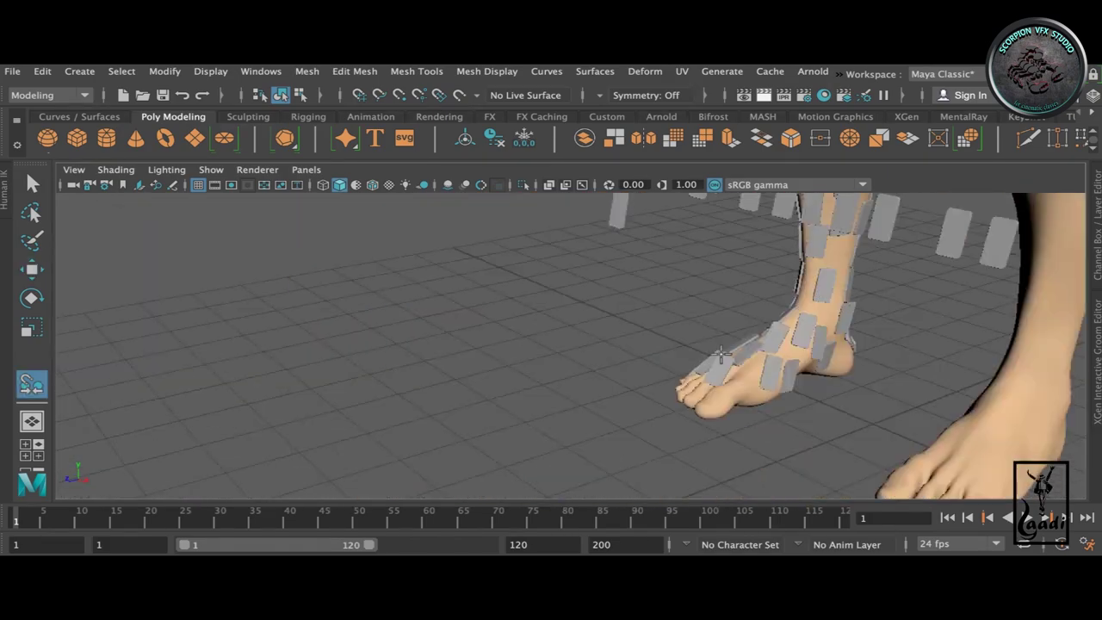
mouse_move(781, 289)
left_mouse_down("alt")
mouse_move(583, 315)
mouse_move(622, 446)
left_mouse_up("alt")
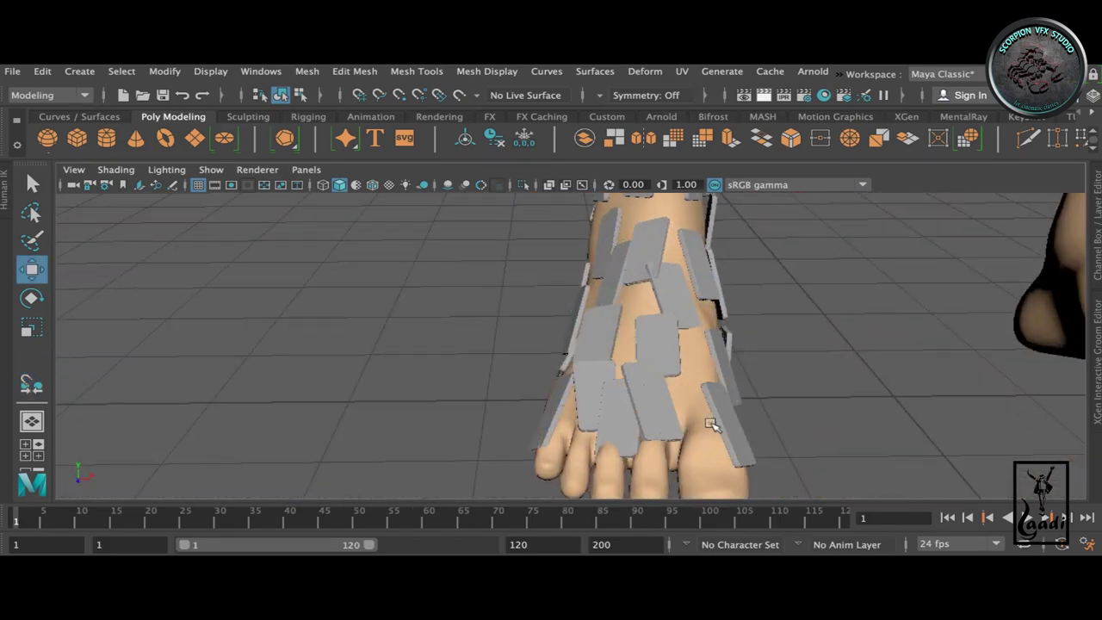
left_click_drag(700, 289, 606, 205, "alt")
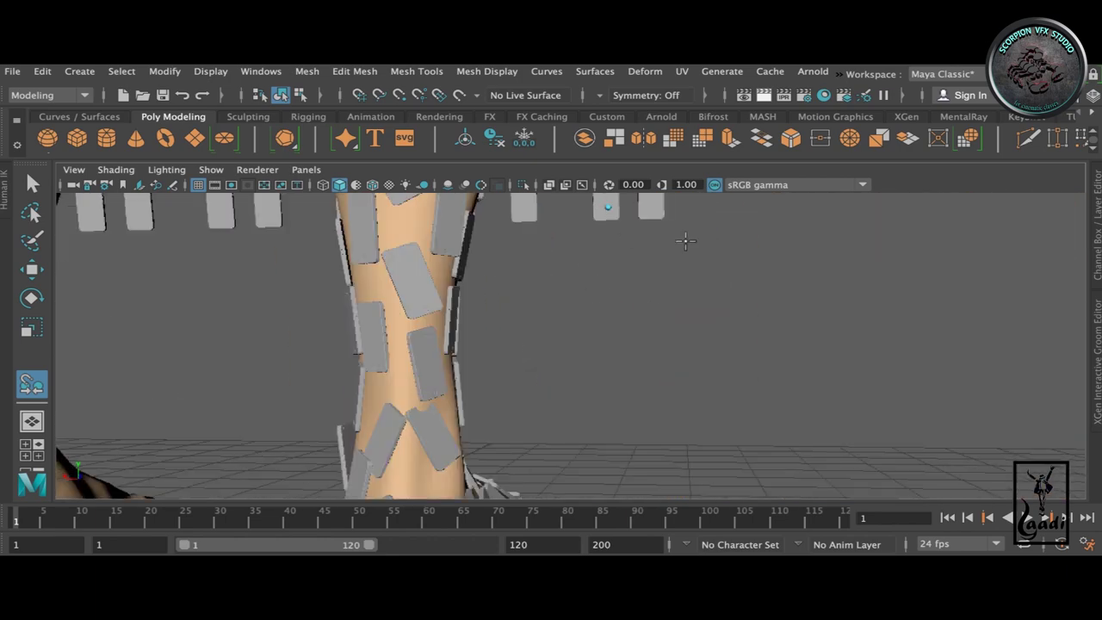
mouse_move(606, 249)
left_mouse_down("alt")
mouse_move(655, 401)
mouse_move(410, 267)
mouse_move(505, 236)
mouse_move(688, 359)
mouse_move(551, 246)
mouse_move(561, 373)
mouse_move(654, 364)
mouse_move(602, 345)
mouse_move(542, 372)
mouse_move(763, 319)
mouse_move(615, 423)
mouse_move(664, 315)
mouse_move(627, 411)
mouse_move(456, 337)
mouse_move(898, 386)
mouse_move(689, 413)
mouse_move(580, 445)
left_mouse_up("alt")
- Reposition patches on the ankle with Move, then continue snapping there
key("w")
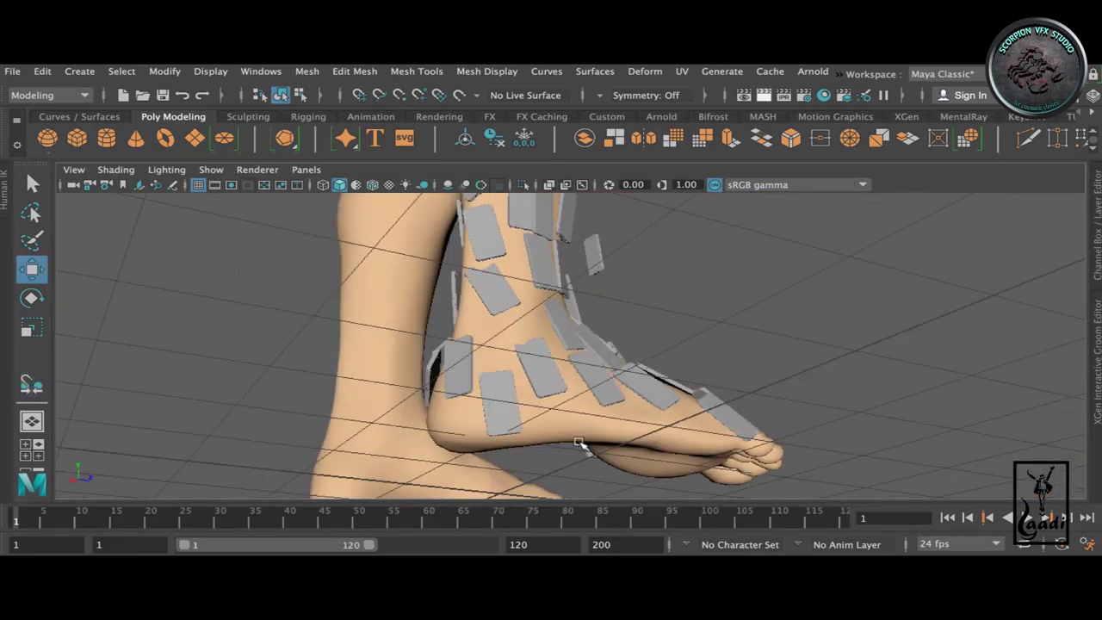
scroll(580, 444, "down", 5)
left_click_drag(691, 393, 395, 389, "alt")
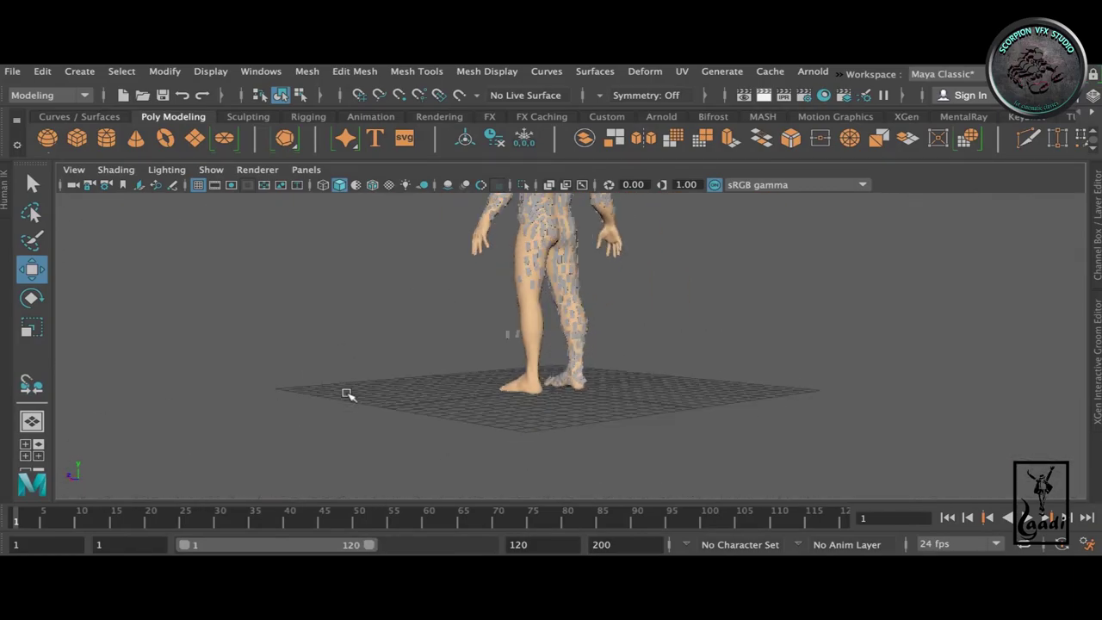
scroll(472, 369, "up", 5)
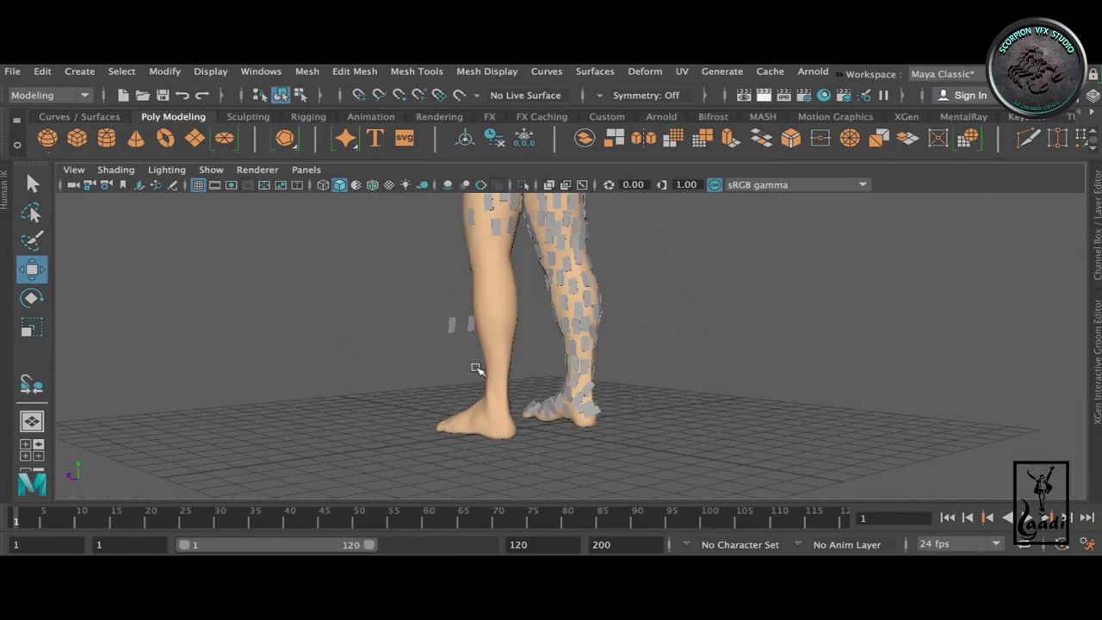
scroll(504, 332, "up", 4)
mouse_move(505, 333)
left_mouse_down("alt")
mouse_move(675, 405)
mouse_move(482, 284)
mouse_move(562, 273)
left_mouse_up("alt")
key("y")
scroll(482, 284, "up", 4)
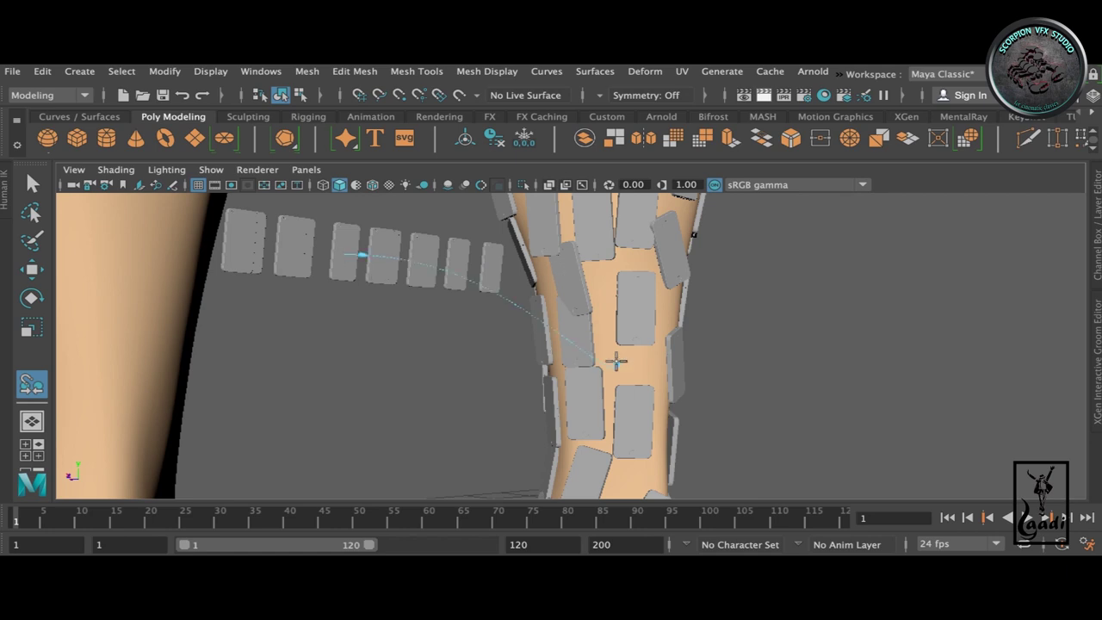
scroll(553, 356, "down", 5)
scroll(542, 352, "up", 5)
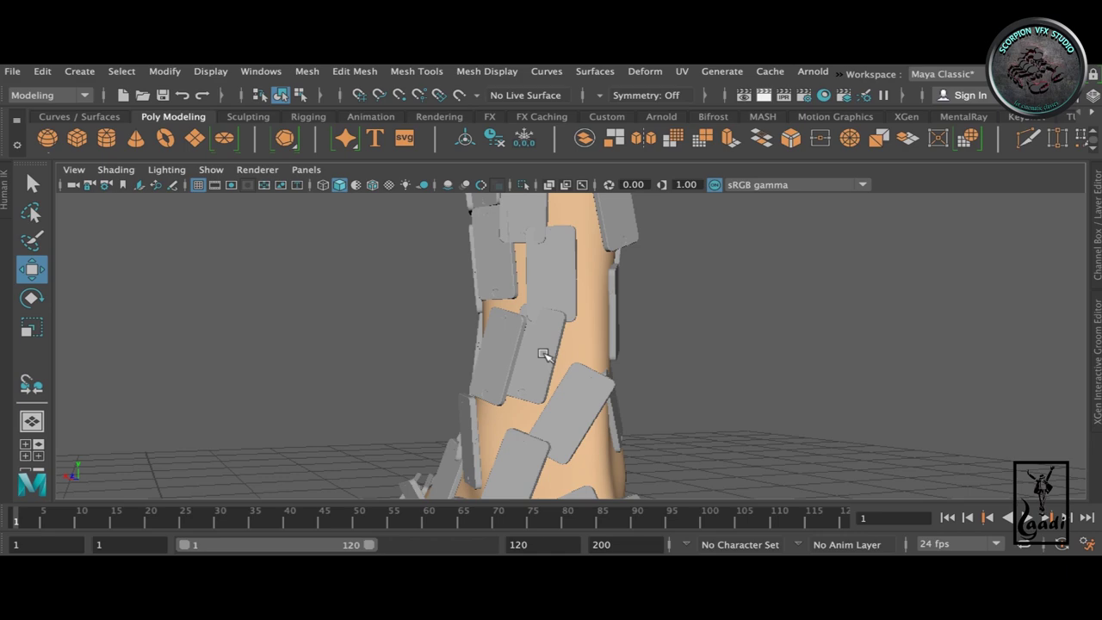
scroll(543, 355, "down", 5)
key("y")
- Snap patches along the side of the foot toward the toes
scroll(491, 339, "up", 5)
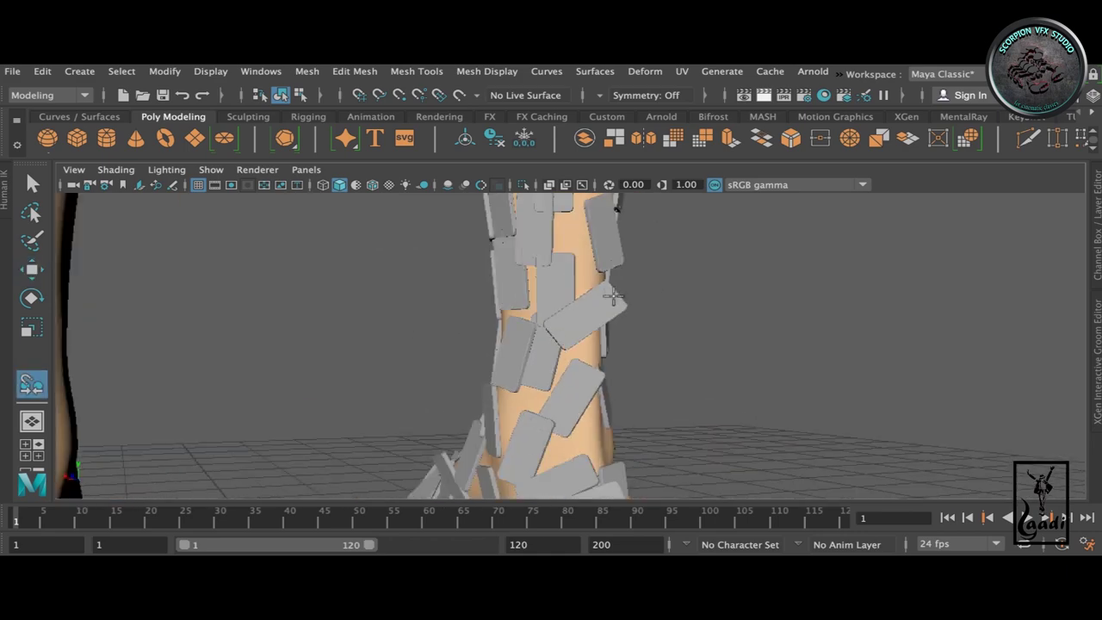
mouse_move(492, 339)
left_mouse_down("alt")
mouse_move(389, 216)
mouse_move(428, 423)
left_mouse_up("alt")
scroll(443, 376, "down", 5)
scroll(487, 423, "up", 5)
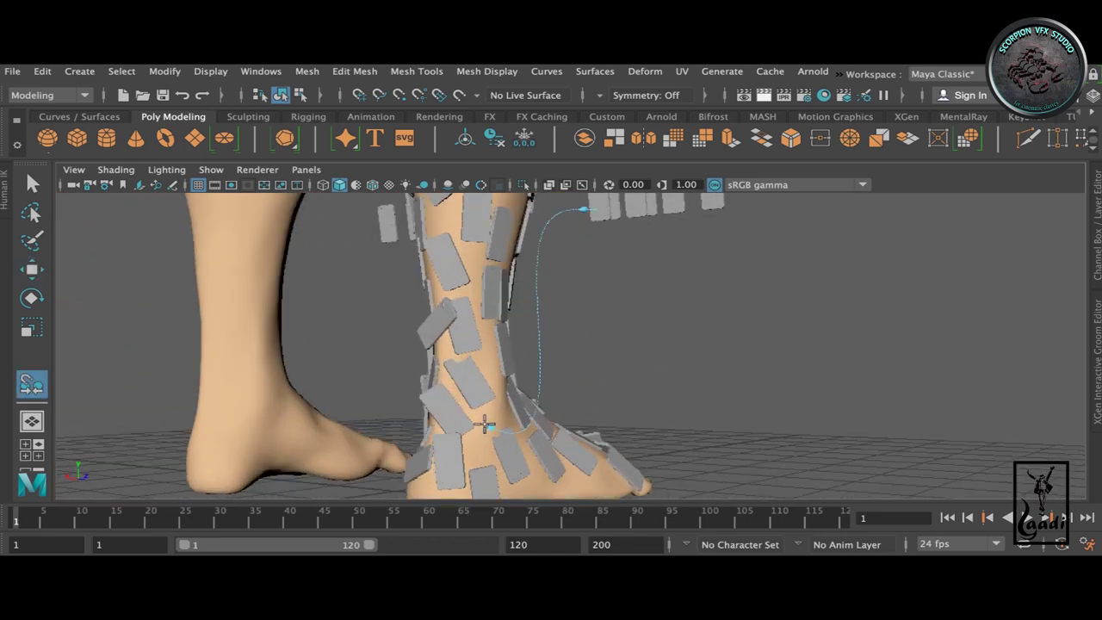
scroll(492, 351, "down", 5)
scroll(488, 361, "up", 5)
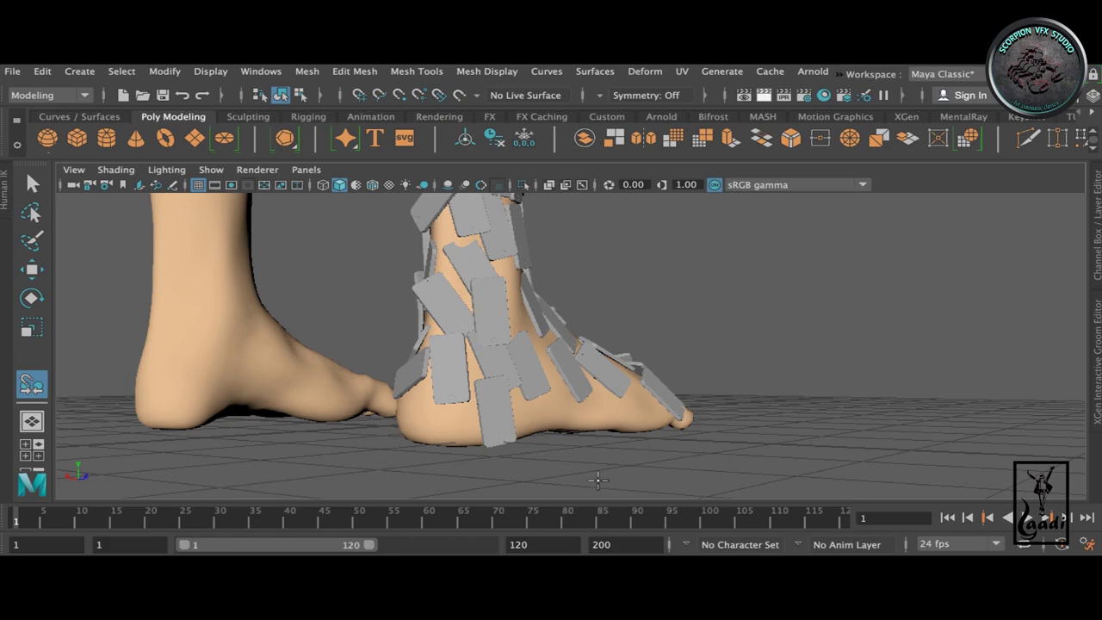
mouse_move(597, 480)
left_mouse_down("alt")
mouse_move(681, 388)
mouse_move(560, 362)
left_mouse_up("alt")
scroll(457, 344, "up", 5)
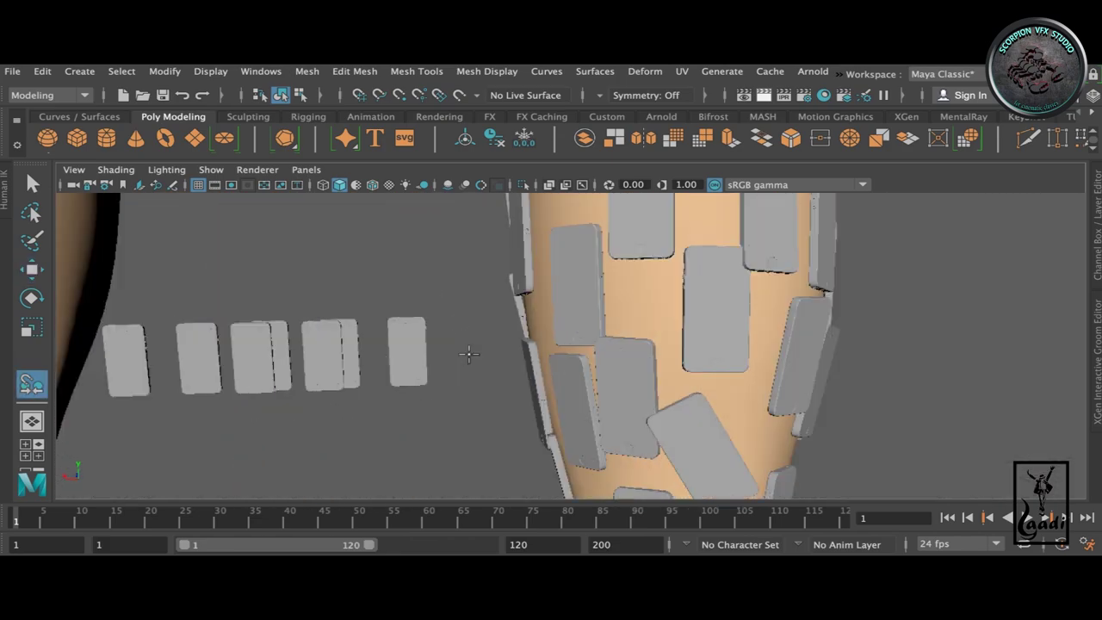
scroll(649, 280, "down", 5)
mouse_move(649, 280)
left_mouse_down("alt")
mouse_move(778, 310)
mouse_move(499, 356)
mouse_move(667, 416)
mouse_move(735, 322)
mouse_move(690, 291)
mouse_move(222, 368)
mouse_move(458, 345)
mouse_move(350, 295)
left_mouse_up("alt")
scroll(778, 310, "down", 5)
scroll(781, 329, "up", 4)
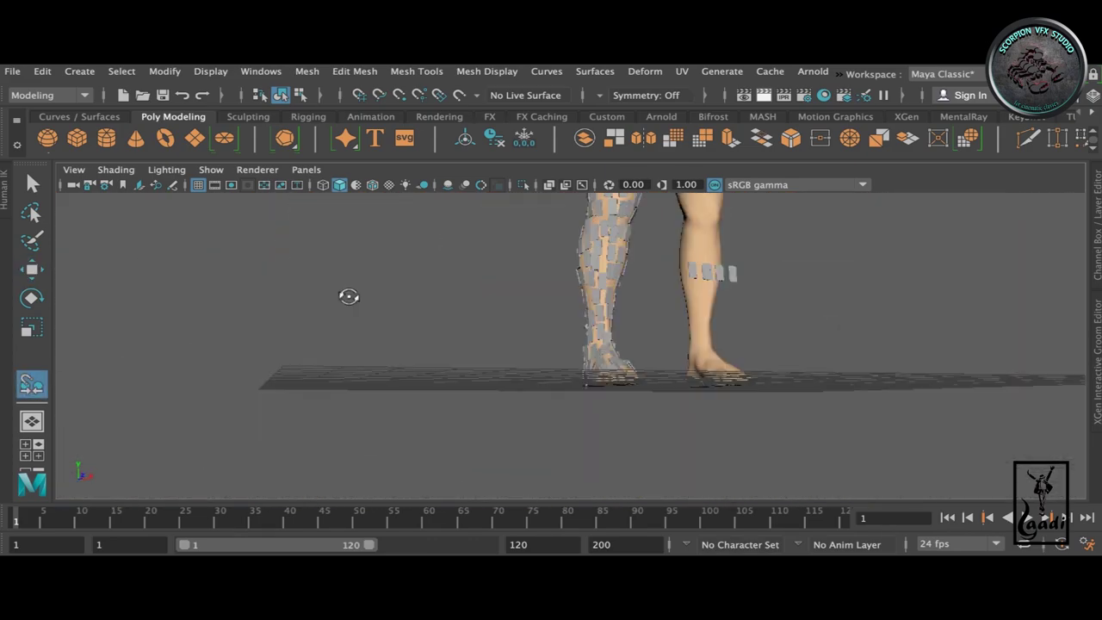
scroll(541, 361, "up", 5)
mouse_move(541, 361)
left_mouse_down("alt")
mouse_move(768, 325)
mouse_move(517, 327)
left_mouse_up("alt")
scroll(732, 328, "up", 3)
scroll(733, 328, "down", 4)
- Select one patch on the leg and move it into place
left_click(353, 319)
key("w")
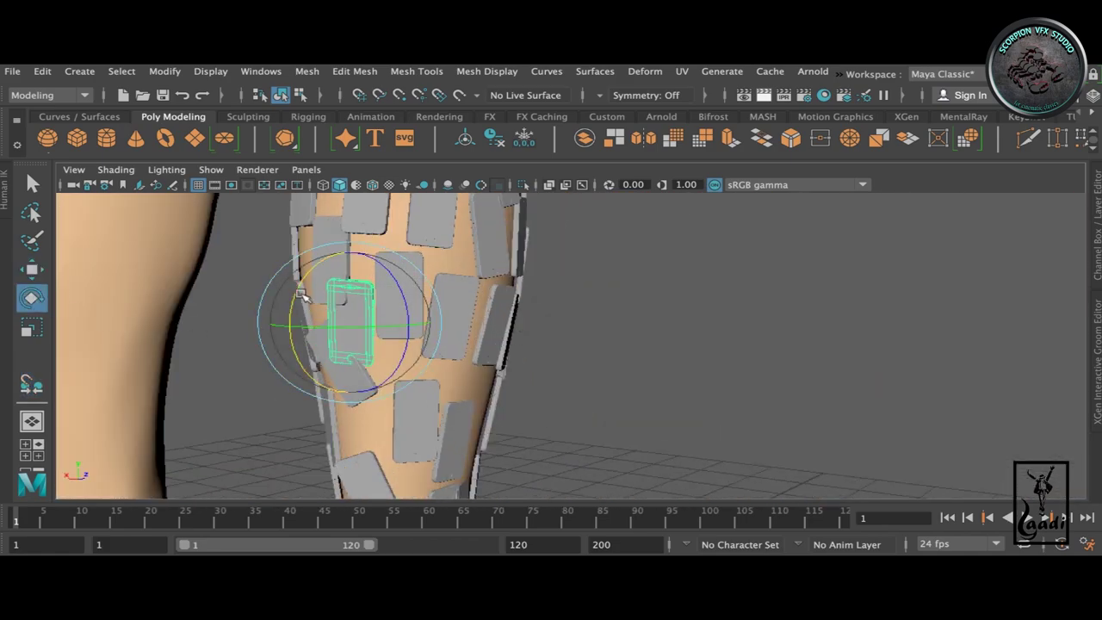
scroll(573, 304, "down", 4)
mouse_move(573, 305)
left_mouse_down("alt")
mouse_move(770, 361)
mouse_move(659, 327)
left_mouse_up("alt")
scroll(659, 327, "up", 3)
- Select the group of spare patches and rotate it
left_click(165, 71)
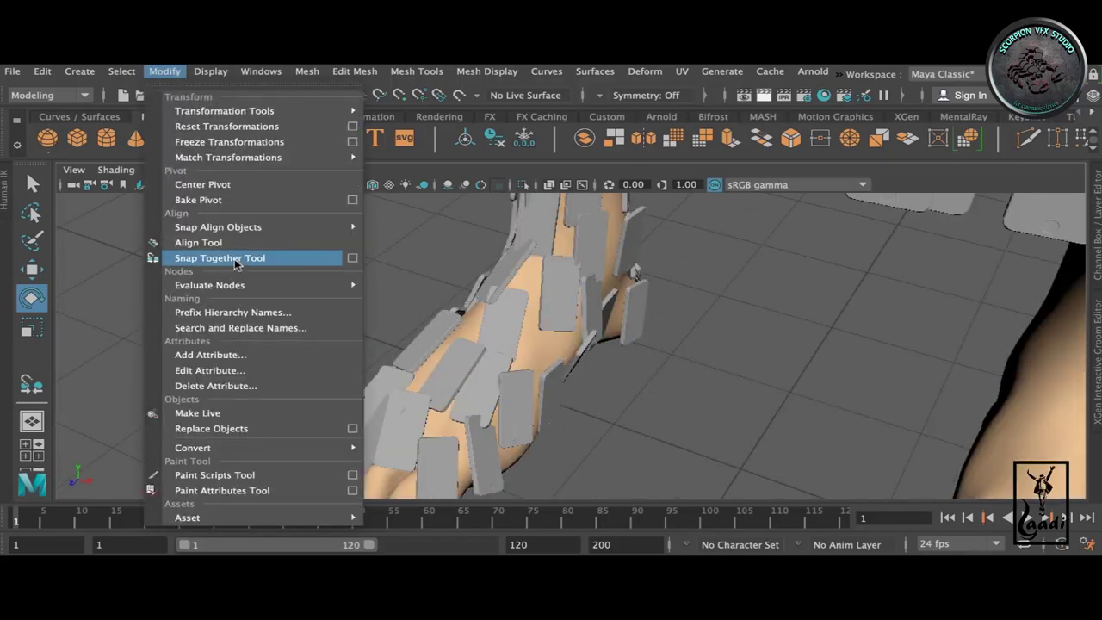
left_click(237, 258)
mouse_move(387, 362)
left_mouse_down("alt")
mouse_move(468, 377)
mouse_move(485, 315)
mouse_move(542, 271)
mouse_move(556, 297)
mouse_move(598, 283)
left_mouse_up("alt")
scroll(831, 275, "down", 3)
key("e")
scroll(734, 300, "up", 4)
left_click_drag(529, 233, 616, 291)
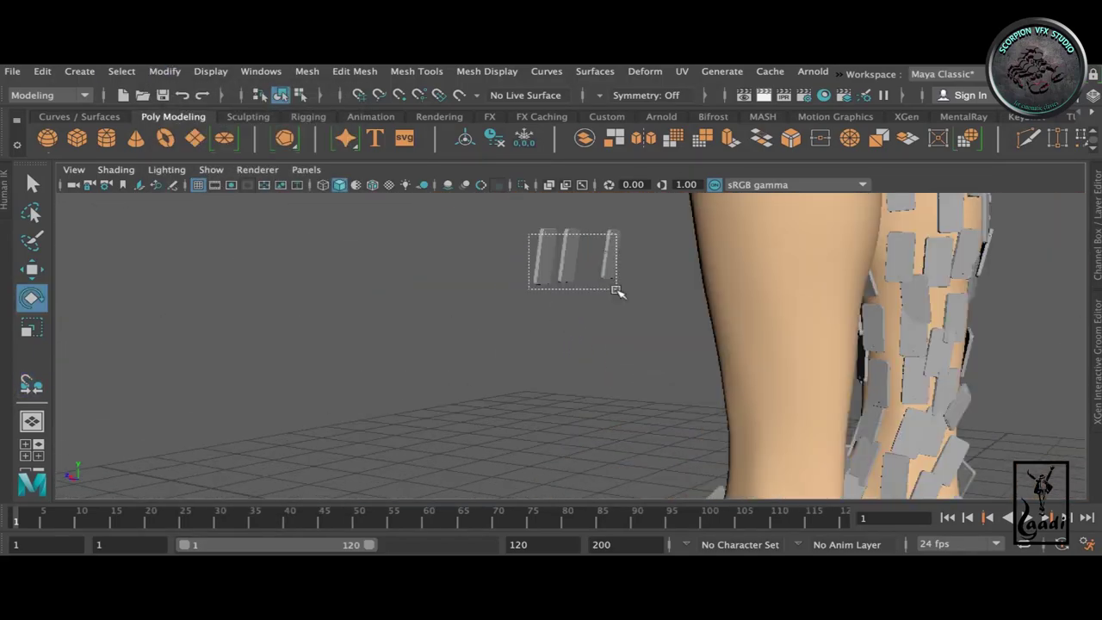
mouse_move(460, 259)
left_mouse_down("alt")
mouse_move(370, 284)
mouse_move(266, 359)
mouse_move(266, 327)
mouse_move(443, 372)
left_mouse_up("alt")
scroll(443, 372, "down", 3)
- Snap a spare patch onto the lower leg
left_click(165, 70)
left_click(233, 259)
scroll(319, 456, "up", 3)
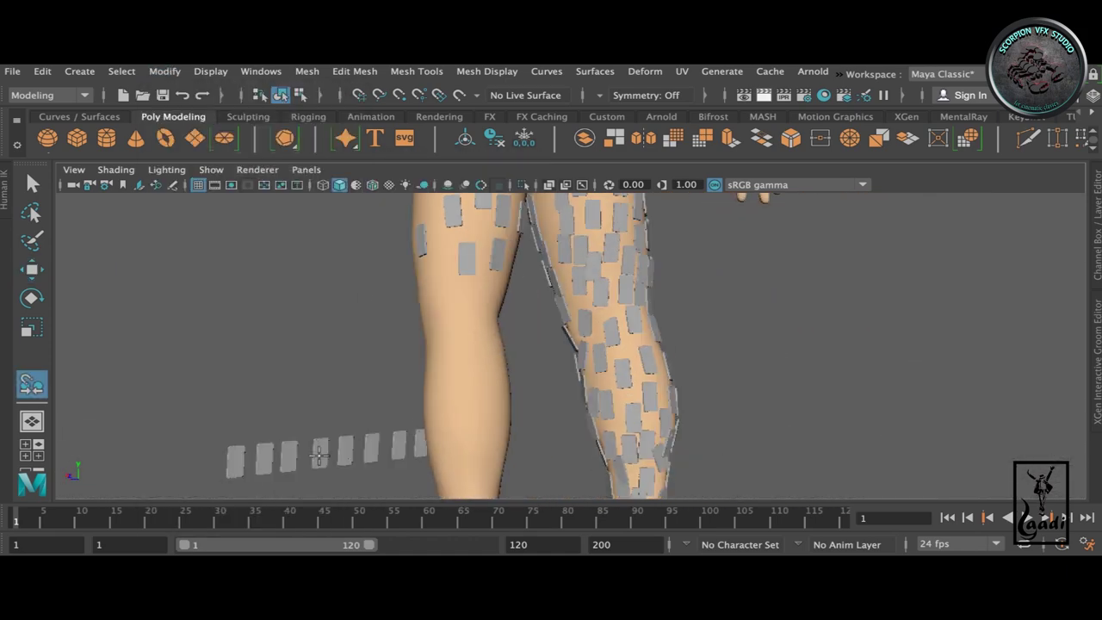
left_click_drag(549, 234, 557, 228, "alt")
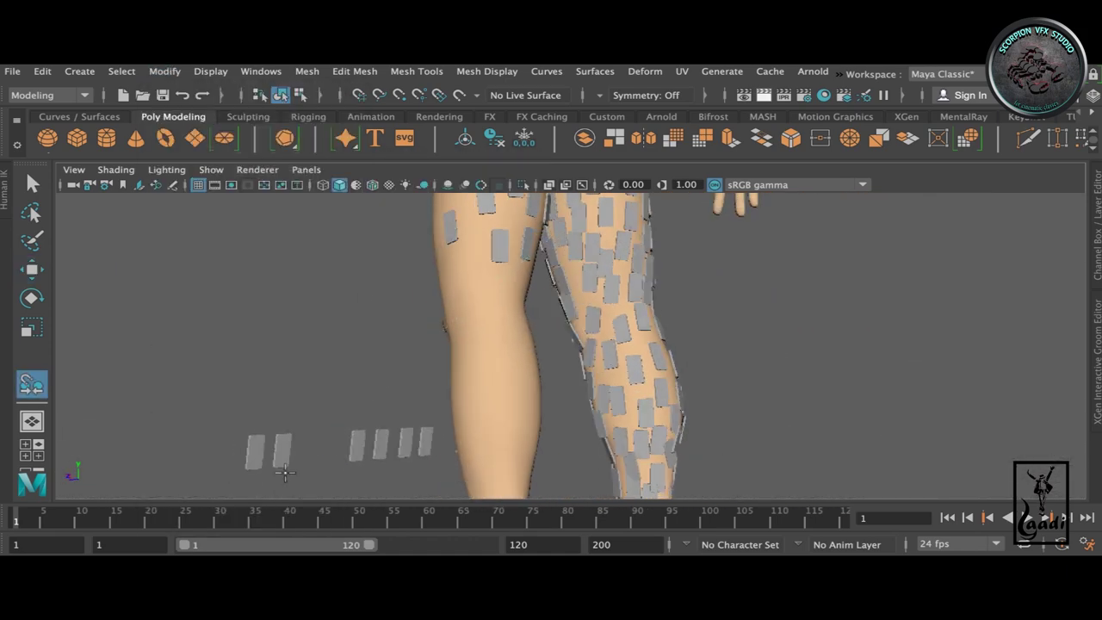
scroll(578, 307, "up", 3)
scroll(579, 307, "down", 3)
left_click(345, 437)
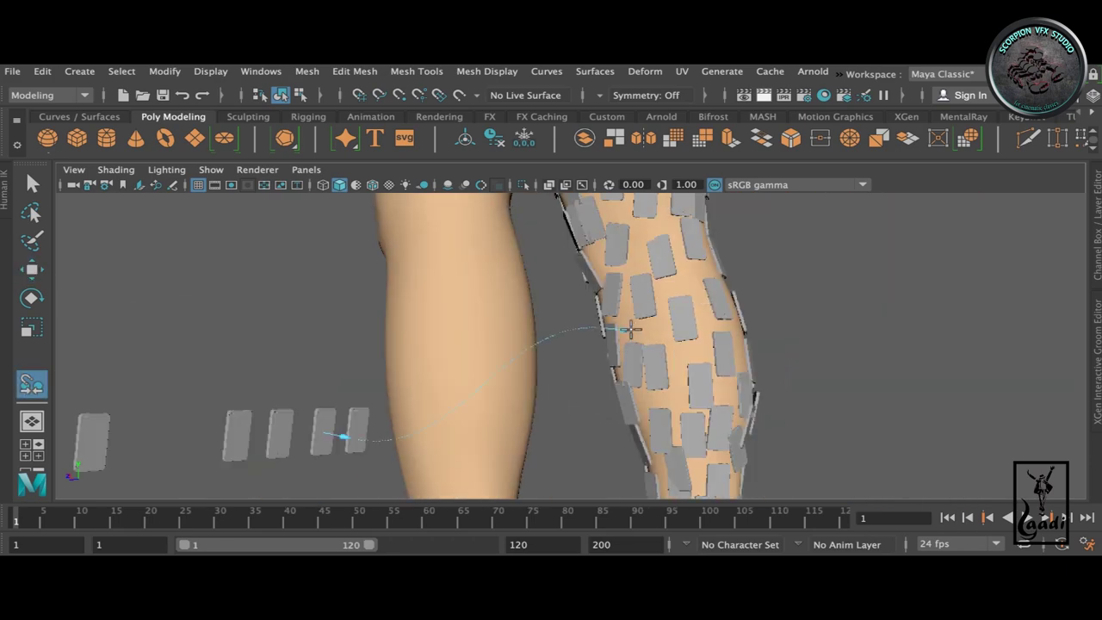
left_click_drag(627, 319, 558, 301, "alt")
scroll(558, 302, "down", 5)
left_click_drag(369, 325, 431, 310, "alt")
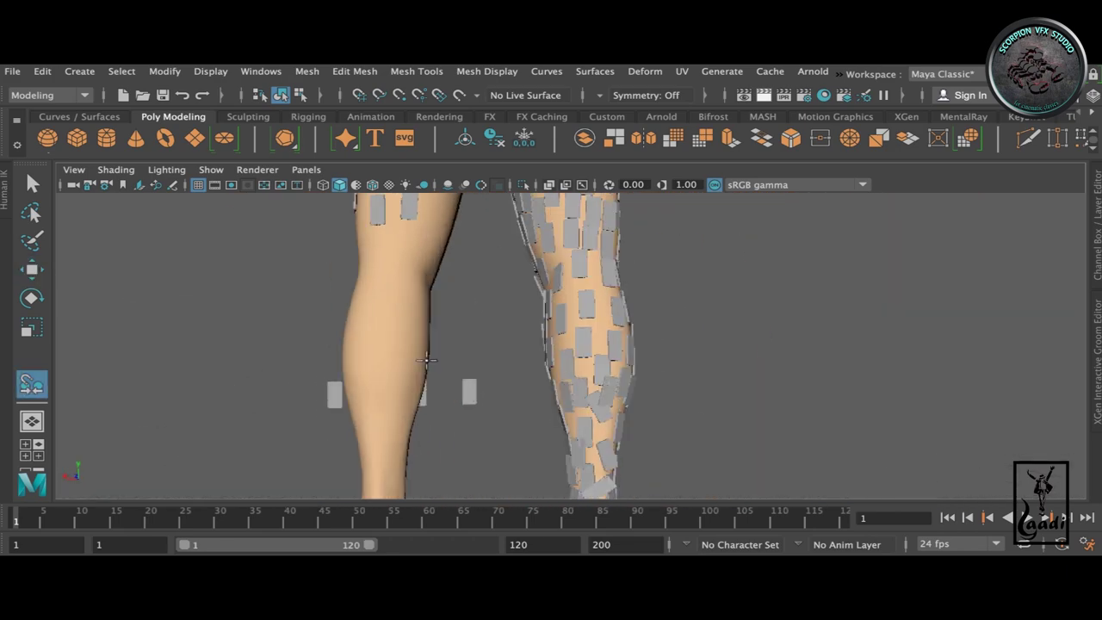
scroll(465, 301, "up", 5)
- Move and adjust the snapped patch so it sits flush on the lower leg
key("w")
scroll(487, 293, "down", 5)
mouse_move(560, 331)
left_mouse_down("alt")
mouse_move(640, 321)
mouse_move(491, 296)
left_mouse_up("alt")
key("y")
scroll(534, 344, "up", 5)
scroll(660, 397, "up", 5)
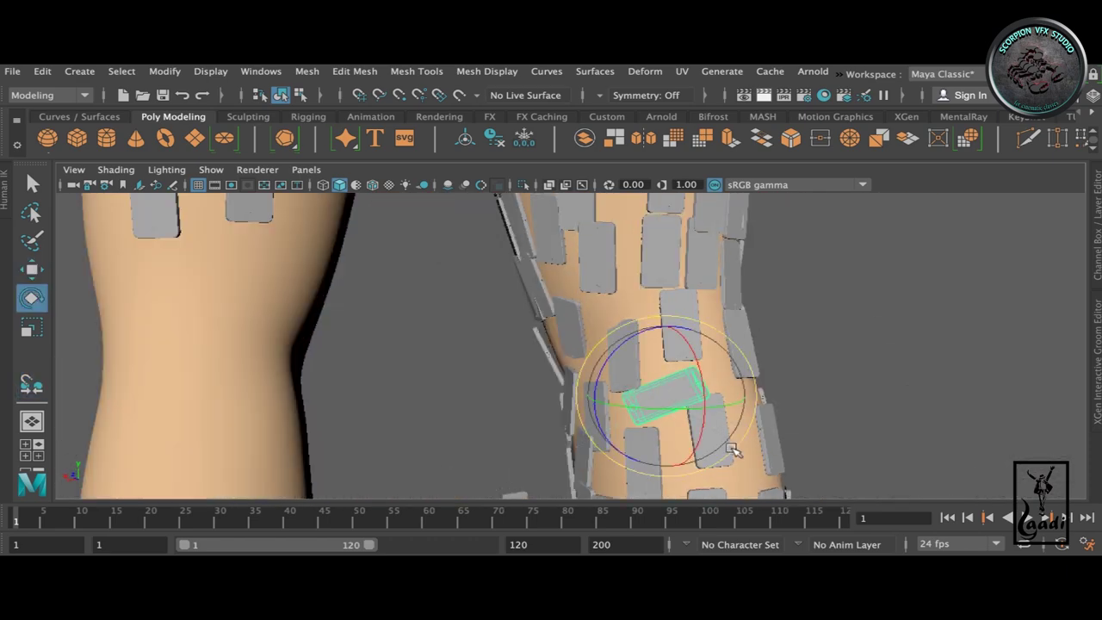
scroll(693, 370, "down", 5)
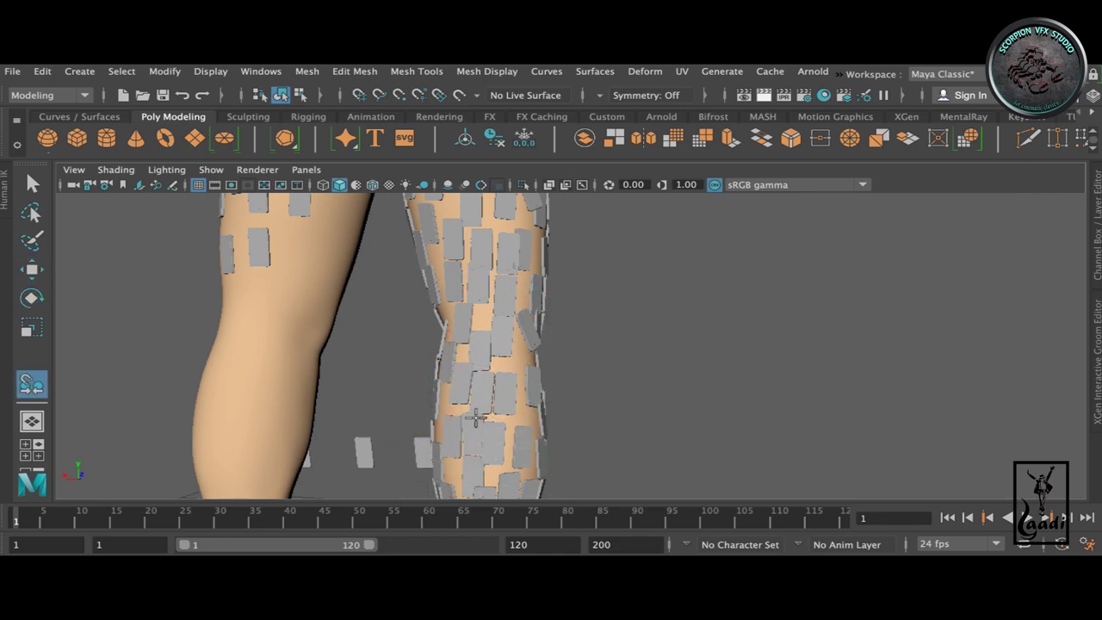
scroll(476, 418, "down", 5)
scroll(516, 362, "up", 5)
scroll(543, 305, "down", 4)
mouse_move(543, 305)
left_mouse_down("alt")
mouse_move(502, 353)
mouse_move(657, 364)
mouse_move(283, 320)
mouse_move(663, 345)
left_mouse_up("alt")
scroll(502, 353, "up", 5)
scroll(446, 305, "down", 5)
scroll(512, 327, "up", 3)
scroll(511, 327, "down", 5)
scroll(657, 364, "up", 2)
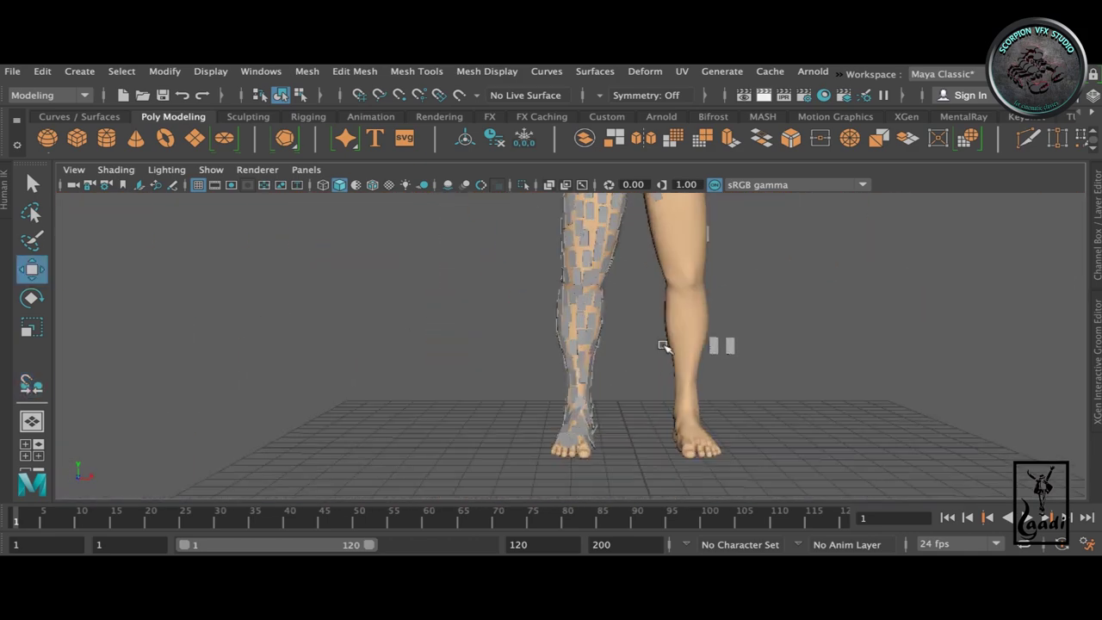
scroll(664, 344, "up", 2)
mouse_move(762, 344)
left_mouse_down("alt")
mouse_move(723, 434)
mouse_move(571, 252)
left_mouse_up("alt")
scroll(571, 252, "down", 2)
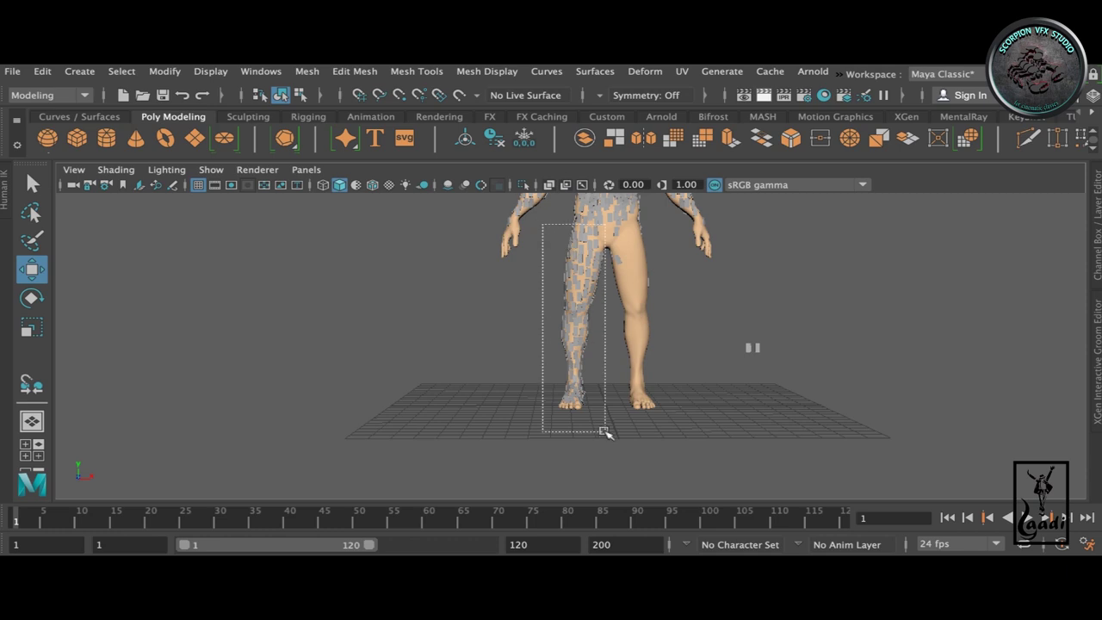
scroll(638, 344, "down", 3)
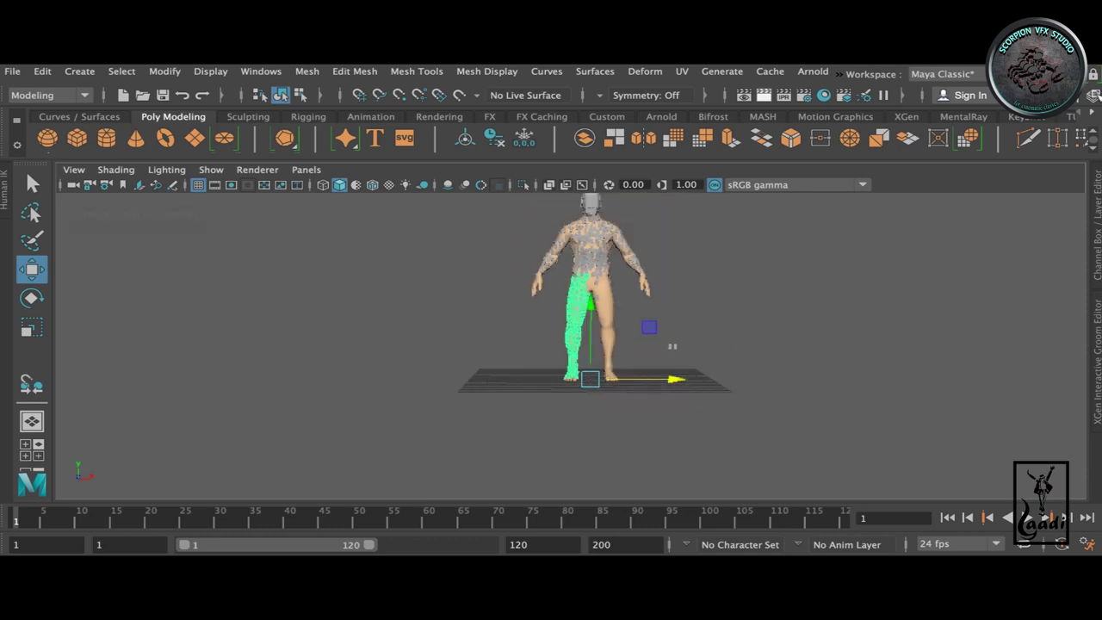
left_click(1091, 97)
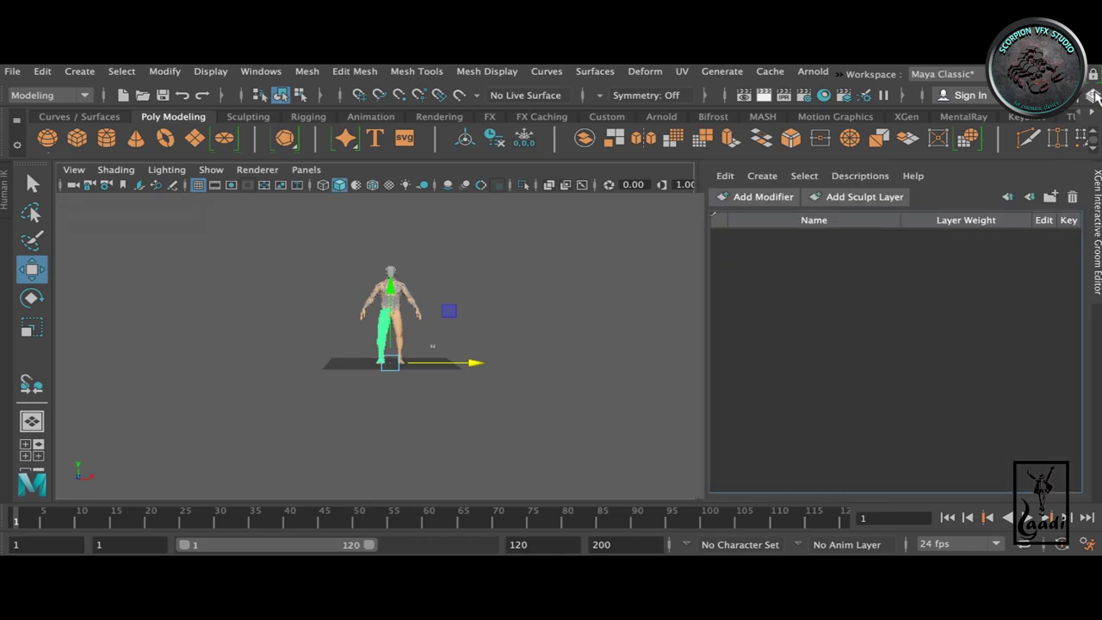
left_click(1092, 97)
left_click(1059, 288)
key("ctrl+shift+c")
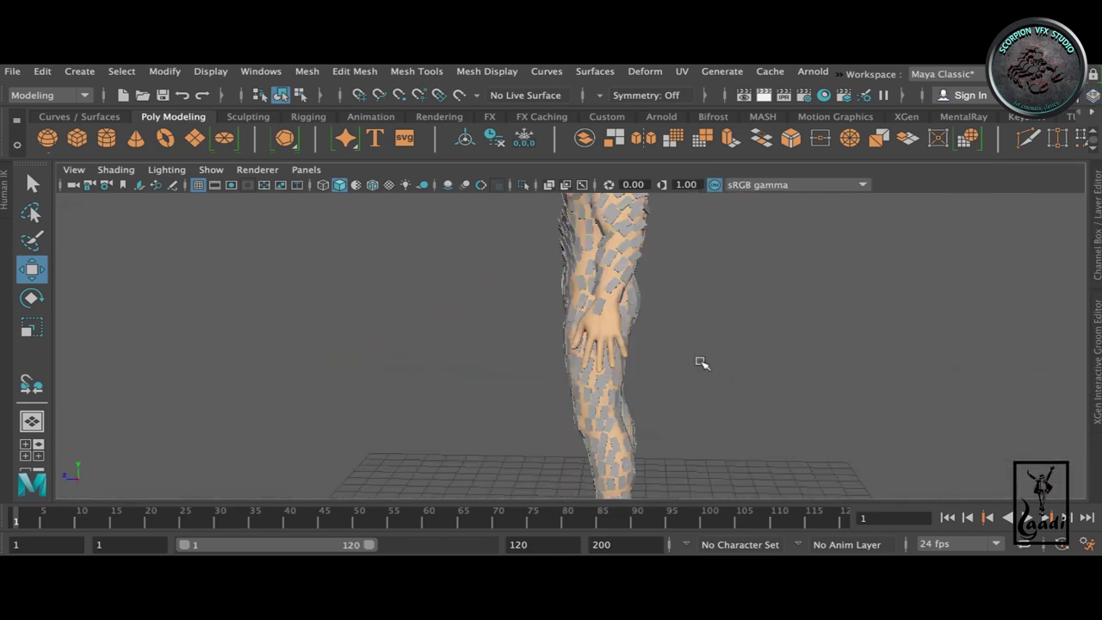
scroll(693, 380, "up", 3)
scroll(655, 357, "up", 3)
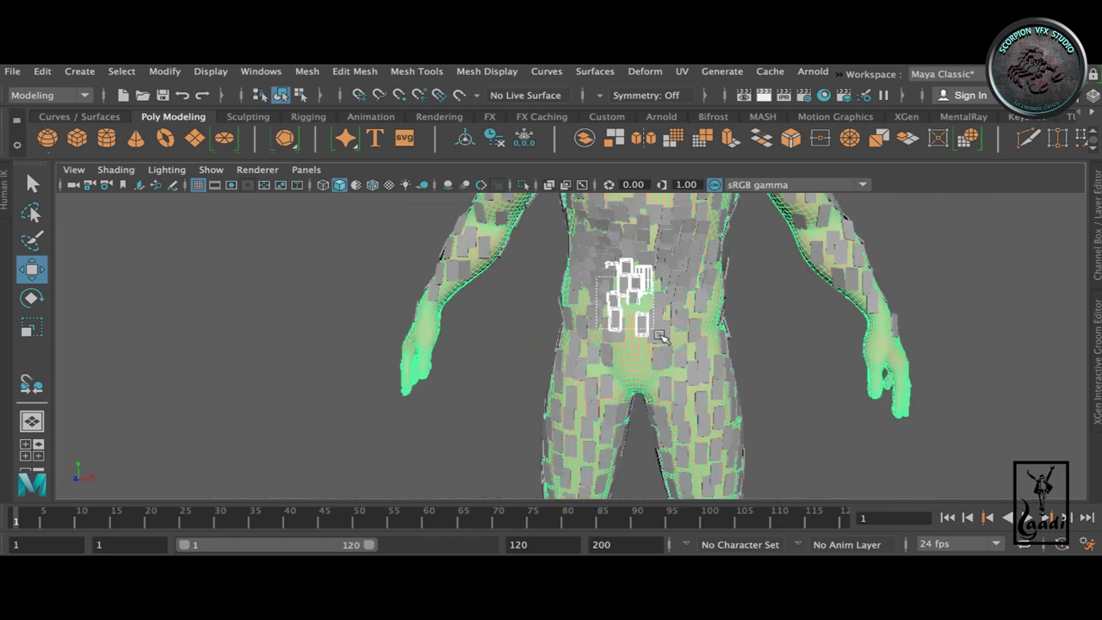
- Select the group of phone pieces on the belly, then orbit to check the back and legs
left_click_drag(658, 336, 660, 338)
scroll(660, 338, "down", 5)
left_click_drag(621, 376, 573, 250, "alt")
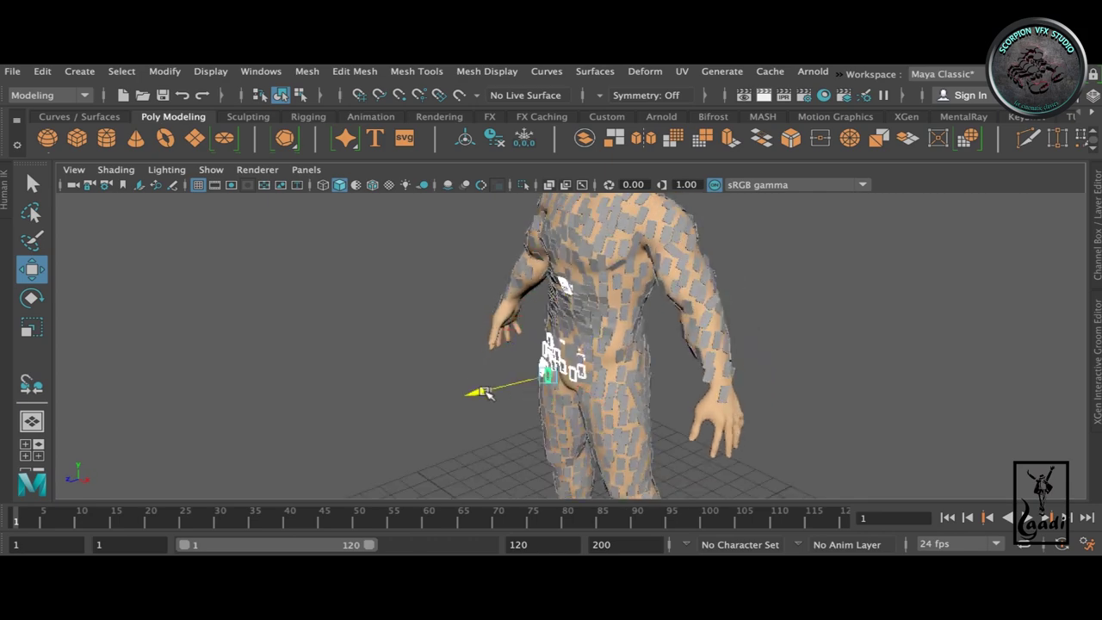
scroll(591, 327, "up", 5)
left_click_drag(591, 327, 728, 382, "alt")
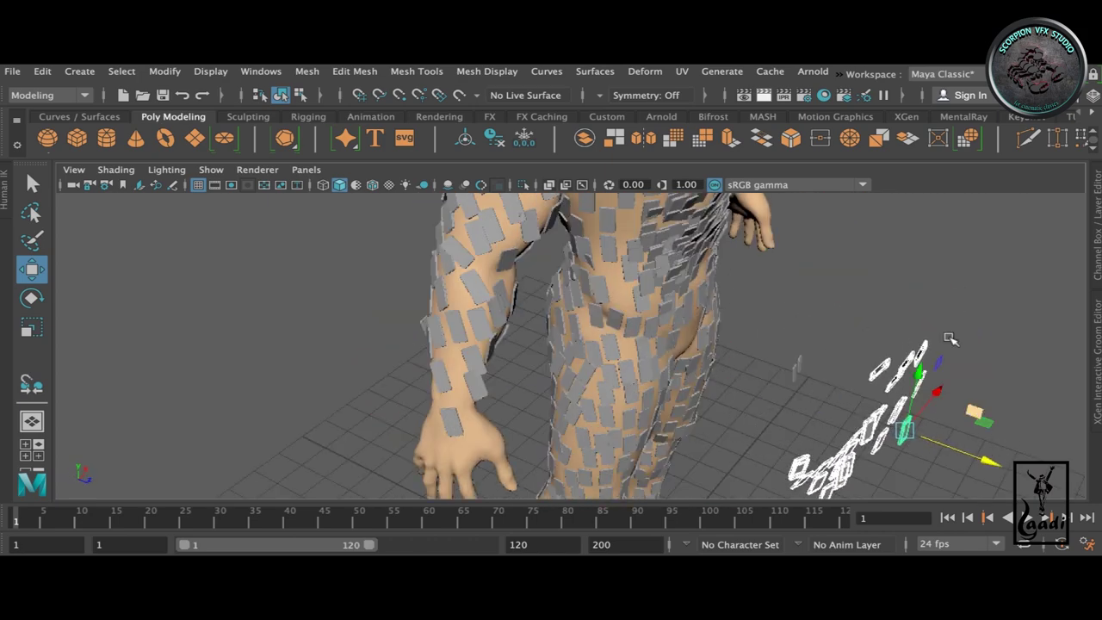
mouse_move(949, 339)
left_mouse_down("alt")
mouse_move(423, 261)
mouse_move(581, 316)
left_mouse_up("alt")
- Snap a loose phone piece flat onto the torso surface with the Snap Together Tool
left_click(165, 71)
left_click(222, 255)
key("w")
key("y")
left_click_drag(589, 363, 570, 398, "alt")
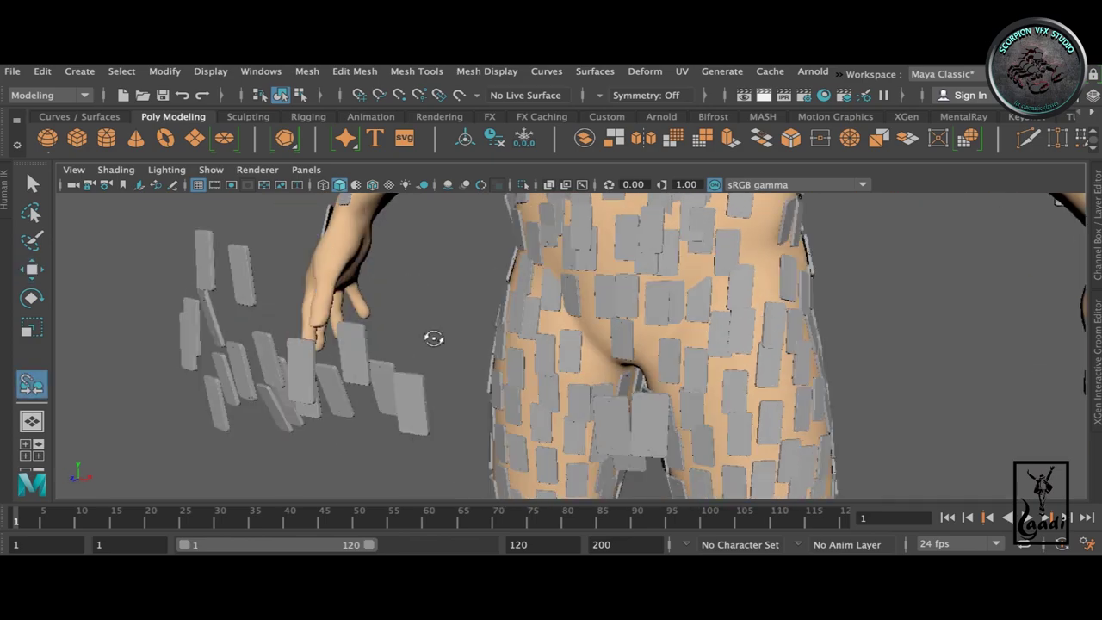
scroll(661, 337, "up", 5)
scroll(241, 337, "down", 5)
scroll(651, 388, "up", 5)
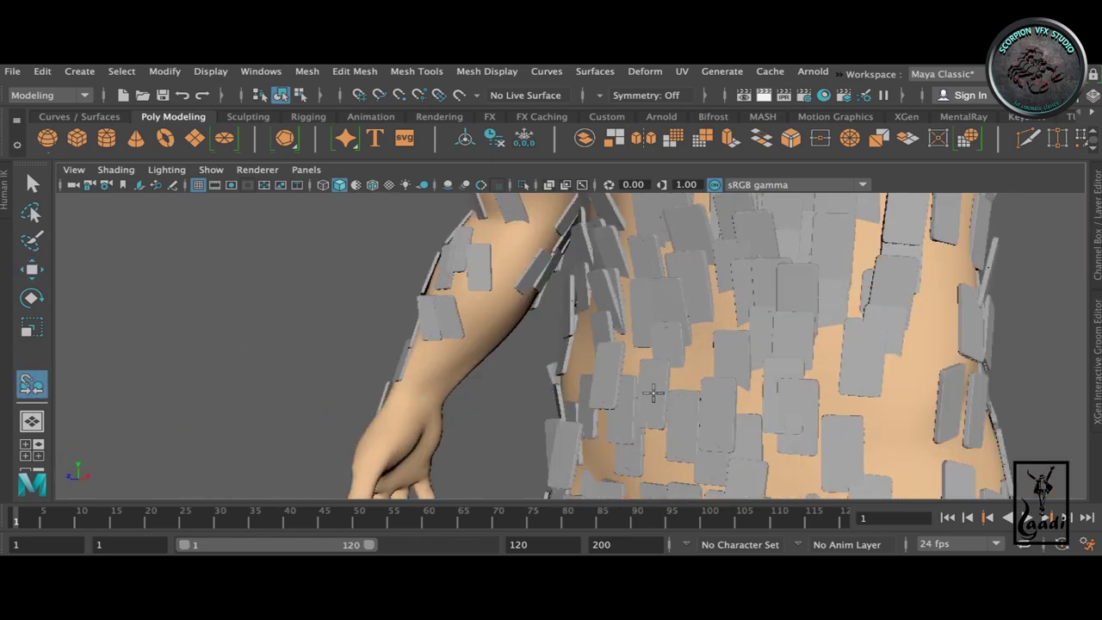
left_click_drag(652, 388, 369, 438, "alt")
scroll(607, 356, "up", 3)
left_click_drag(608, 356, 527, 418, "alt")
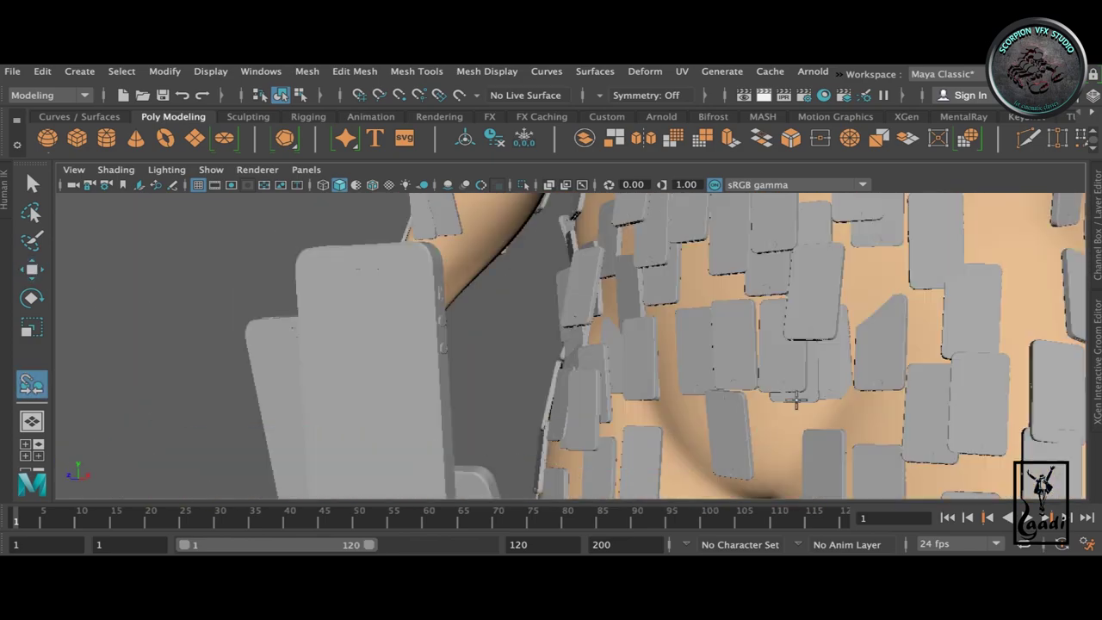
scroll(527, 417, "up", 5)
scroll(467, 266, "down", 5)
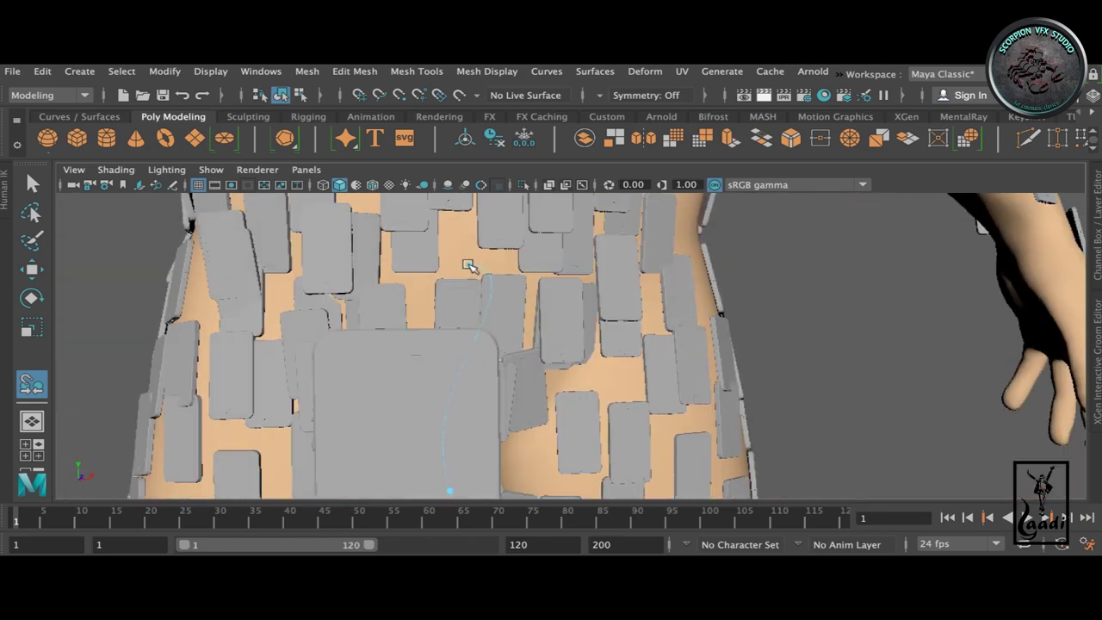
left_click_drag(468, 266, 143, 307, "alt")
scroll(399, 327, "up", 5)
key("w")
scroll(480, 384, "down", 5)
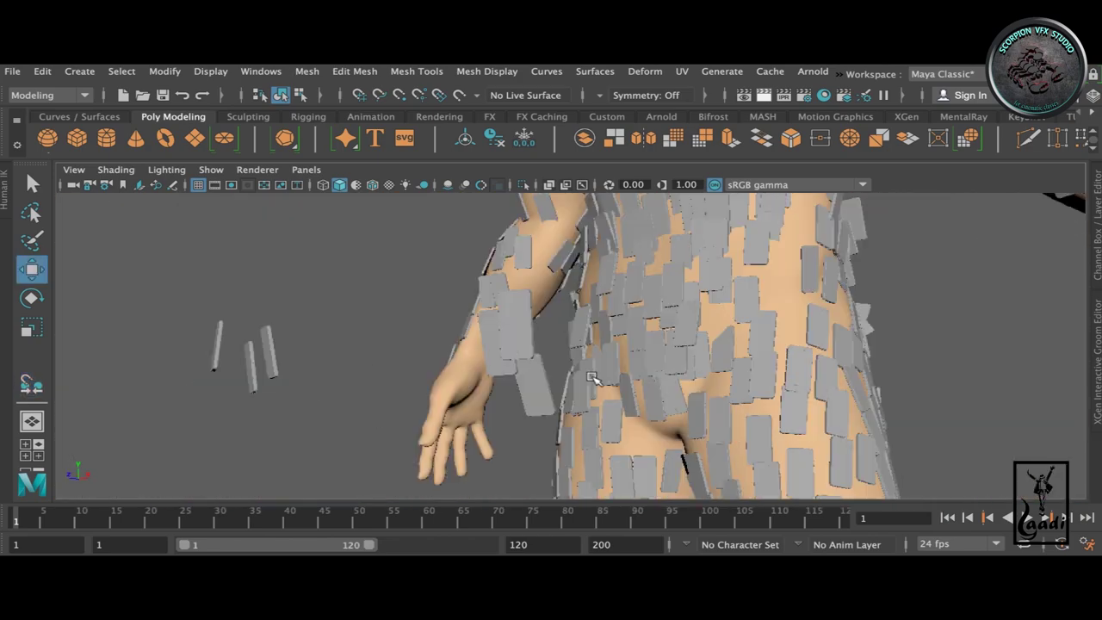
- Snap another loose phone piece onto the forearm surface
mouse_move(480, 384)
left_mouse_down("alt")
mouse_move(382, 325)
mouse_move(336, 340)
left_mouse_up("alt")
scroll(382, 324, "down", 5)
scroll(413, 336, "up", 5)
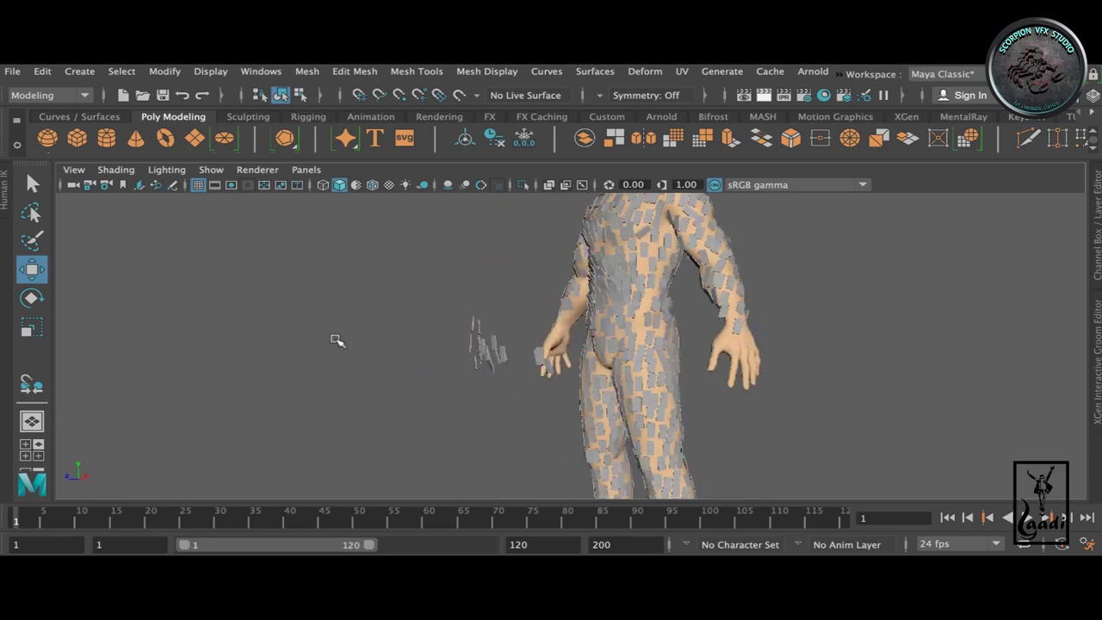
left_click_drag(722, 304, 573, 315, "alt")
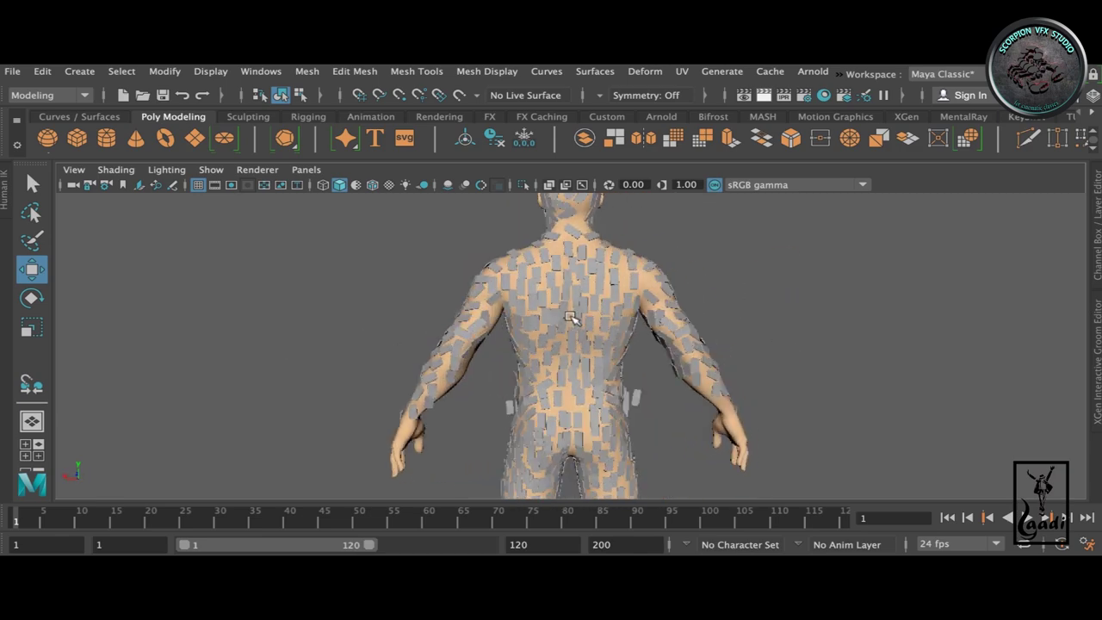
scroll(579, 365, "up", 5)
left_click(164, 71)
left_click(206, 250)
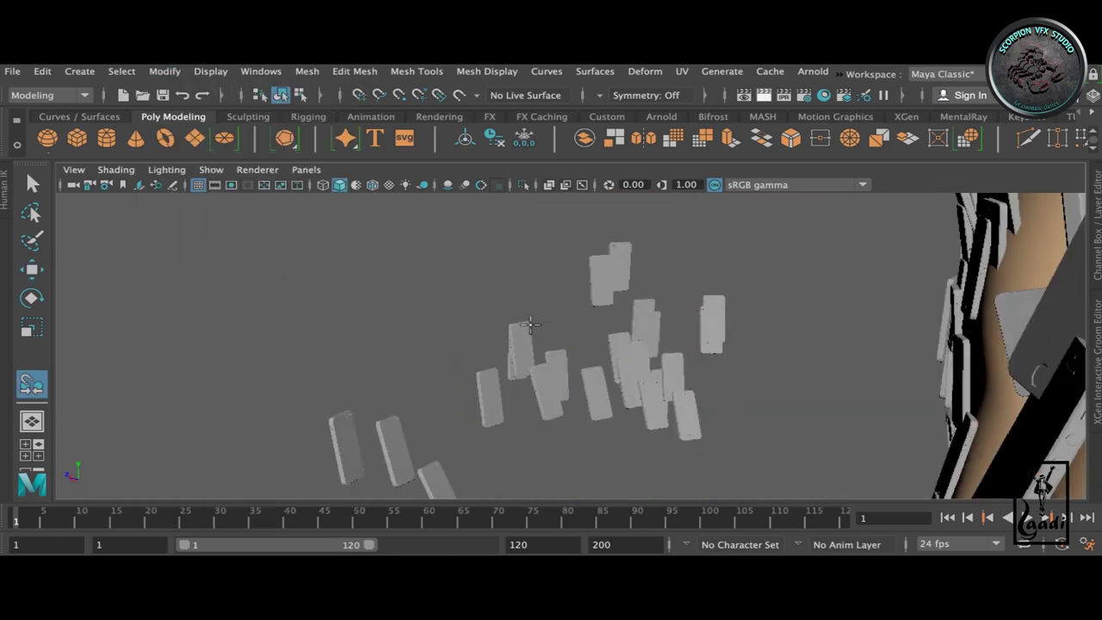
left_click_drag(517, 344, 551, 336, "alt")
scroll(523, 331, "up", 3)
scroll(523, 331, "down", 5)
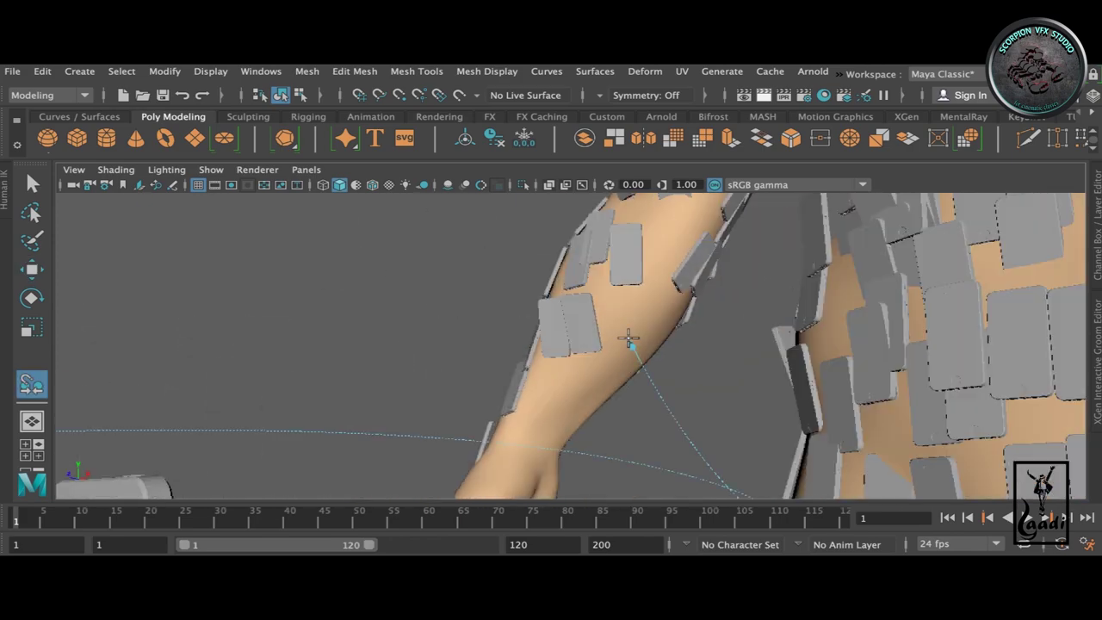
scroll(627, 345, "up", 5)
scroll(738, 423, "down", 5)
scroll(738, 423, "up", 5)
left_click_drag(738, 423, 511, 346, "alt")
scroll(713, 312, "down", 5)
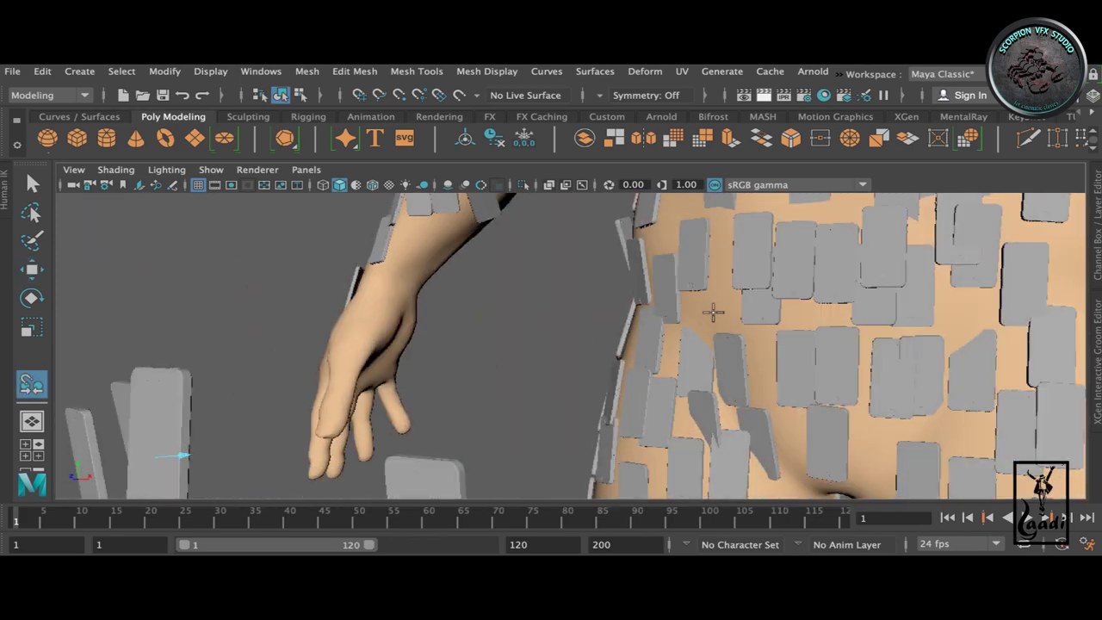
scroll(709, 315, "down", 3)
key("w")
scroll(652, 314, "up", 3)
- Marquee-select the leftover loose pieces beside the body and delete them
left_click_drag(652, 314, 437, 370, "alt")
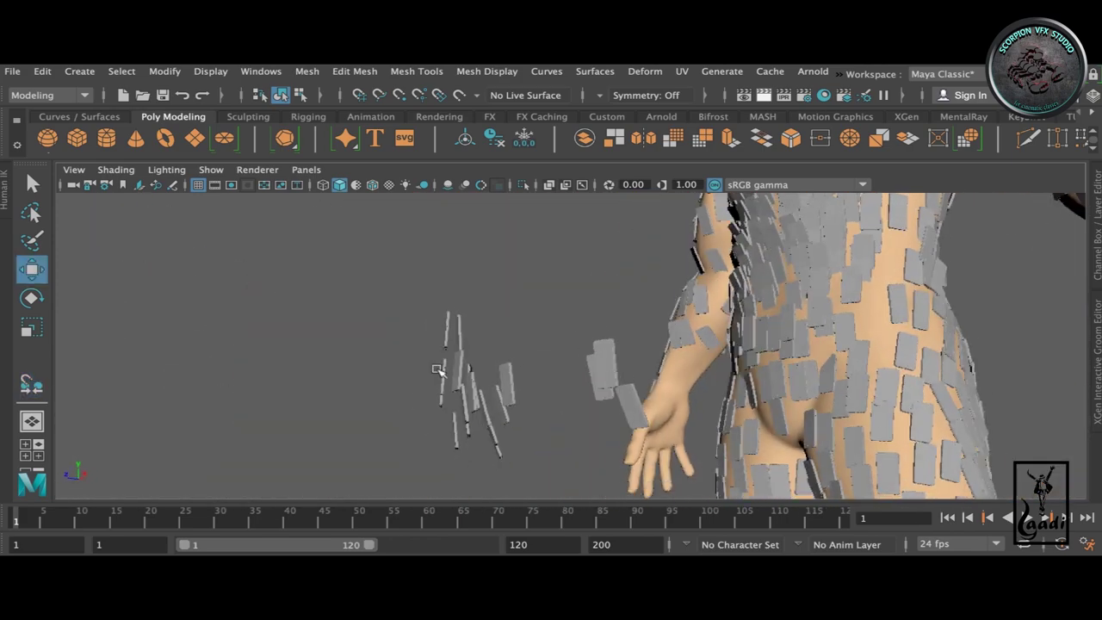
left_click_drag(578, 480, 561, 450)
key("Delete")
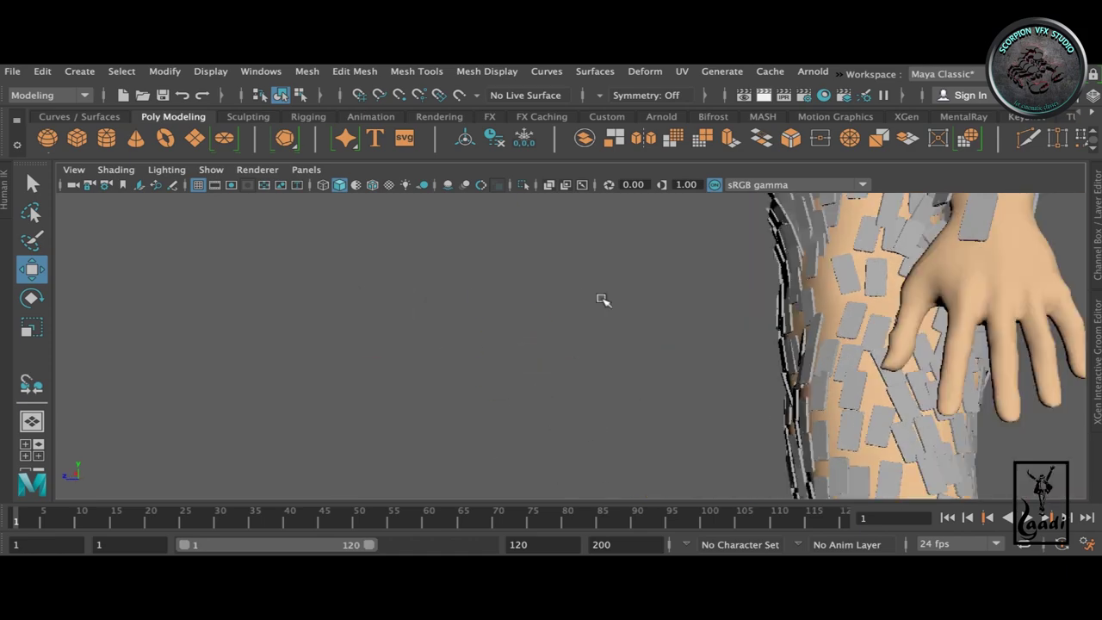
scroll(602, 300, "down", 5)
mouse_move(744, 333)
left_mouse_down("alt")
mouse_move(709, 388)
mouse_move(532, 363)
left_mouse_up("alt")
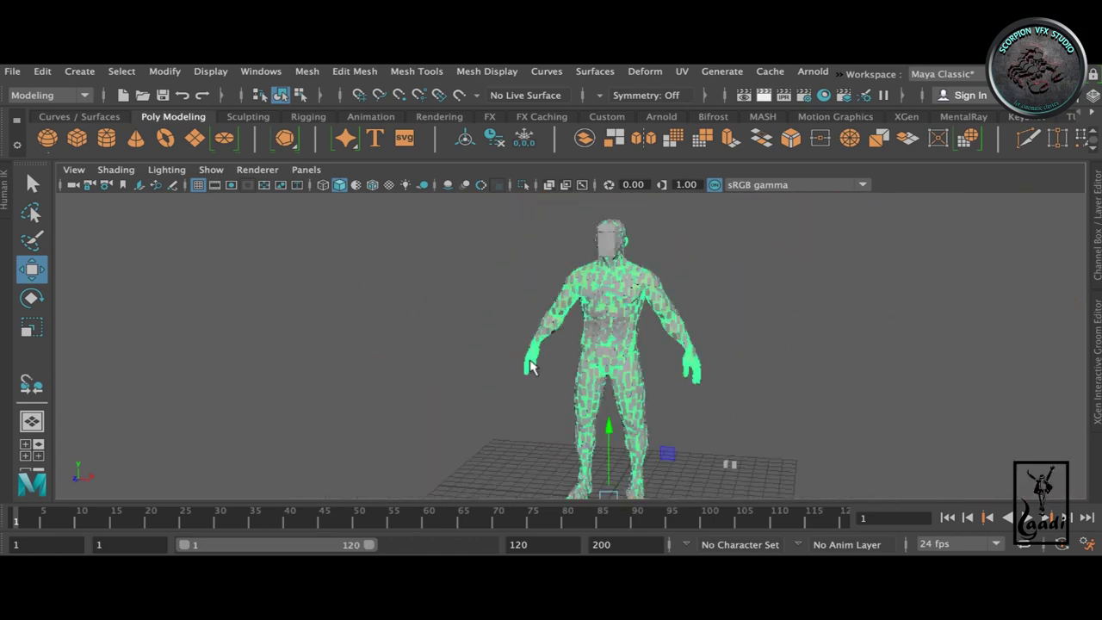
- Pull back and orbit around the whole phone-man figure from a raised viewpoint
mouse_move(811, 309)
right_mouse_down("alt")
mouse_move(720, 359)
mouse_move(750, 353)
right_mouse_up("alt")
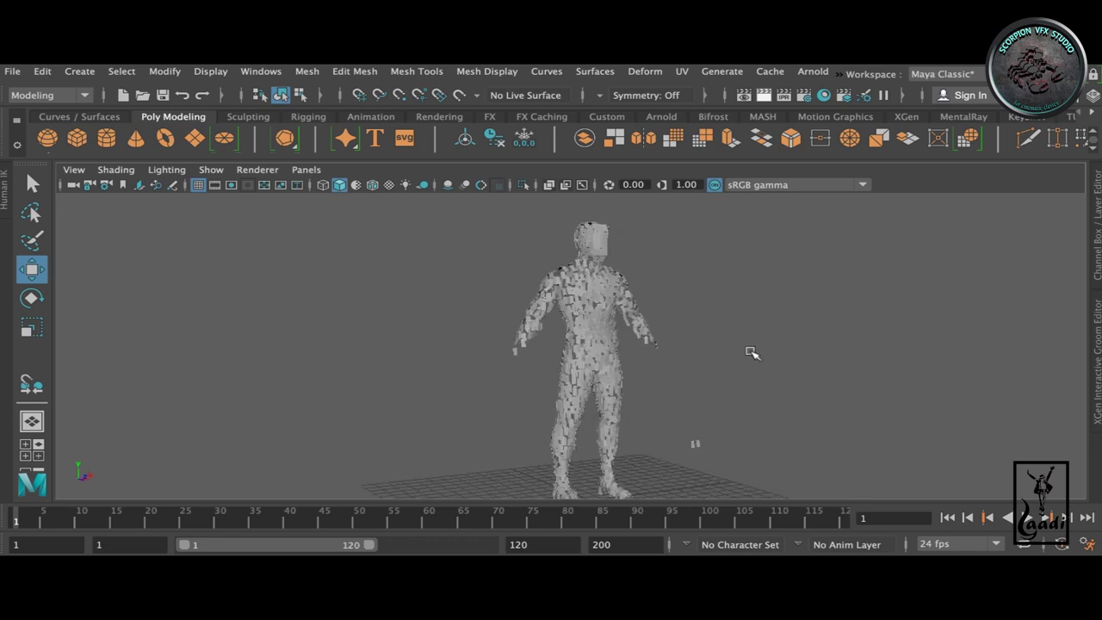
left_click_drag(780, 347, 433, 225, "alt")
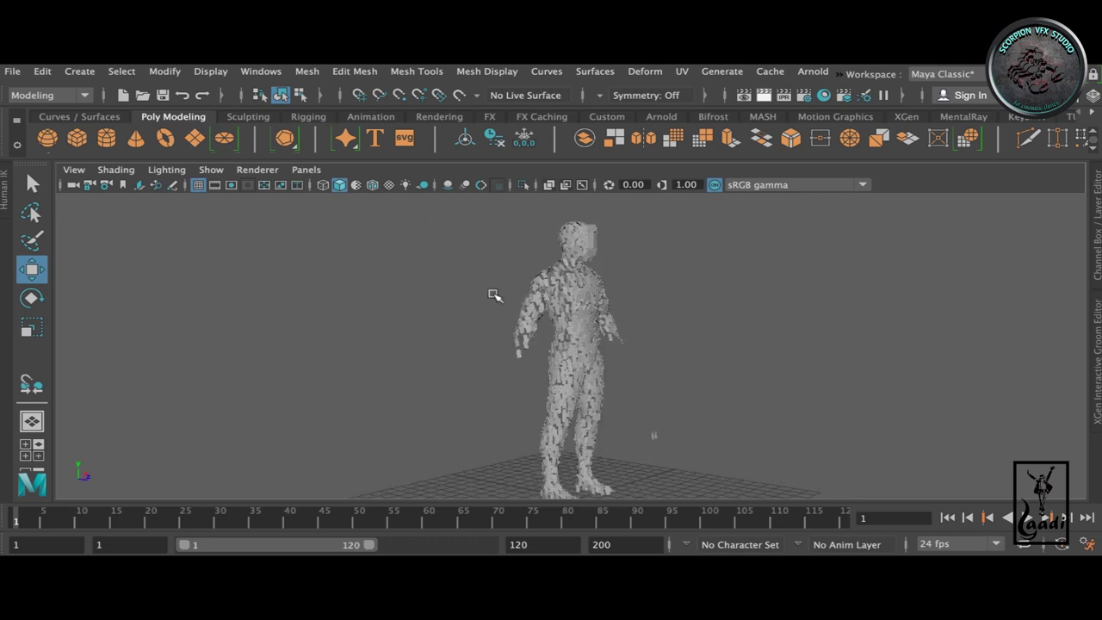
mouse_move(506, 299)
right_mouse_down("alt")
mouse_move(499, 263)
mouse_move(560, 301)
mouse_move(505, 301)
right_mouse_up("alt")
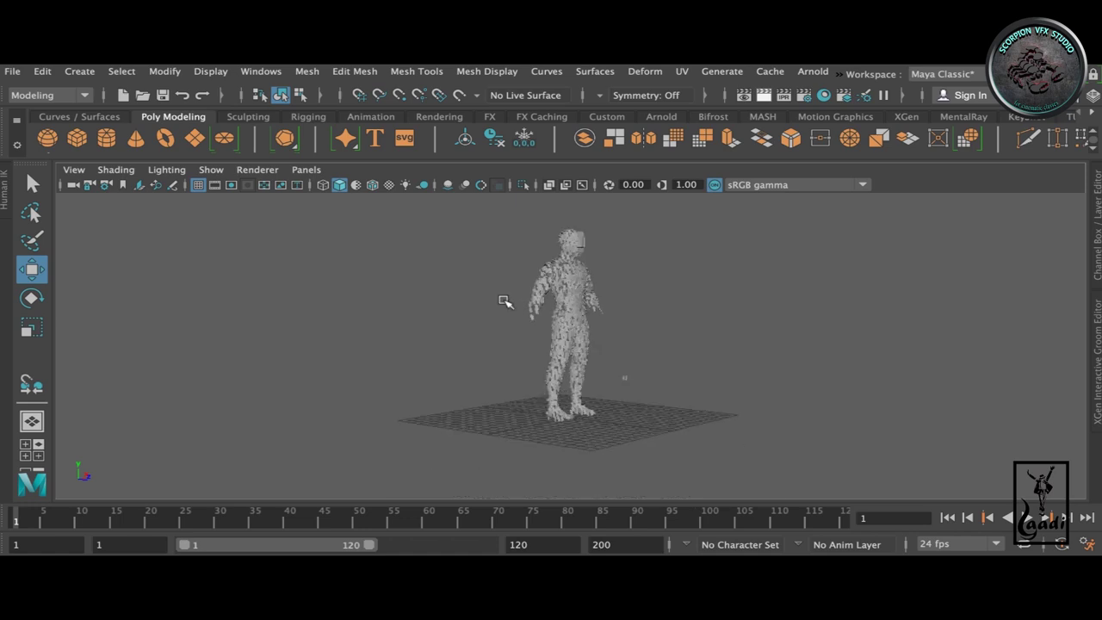
left_click_drag(480, 302, 471, 302, "alt")
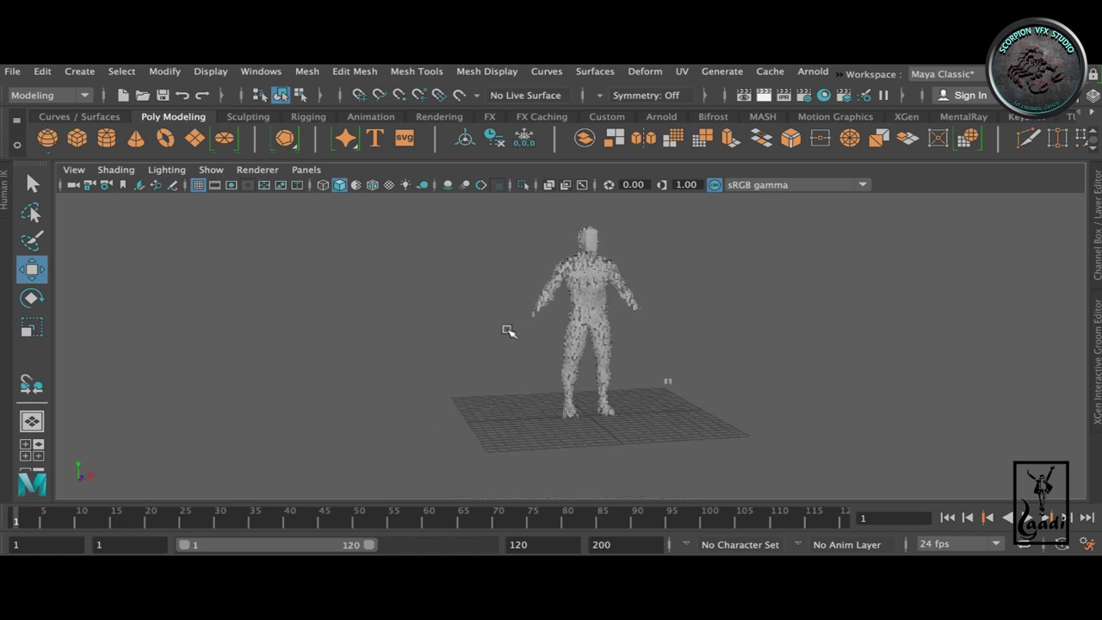
middle_click_drag(508, 330, 494, 353, "alt")
scroll(492, 353, "up", 2)
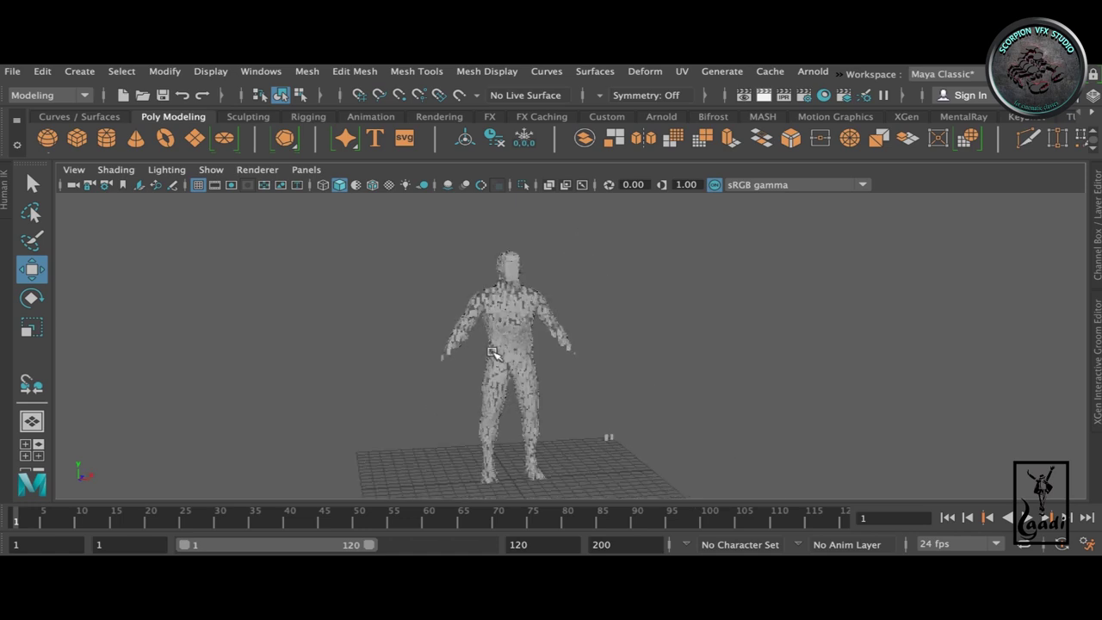
scroll(492, 353, "up", 2)
scroll(493, 353, "down", 2)
scroll(555, 362, "down", 2)
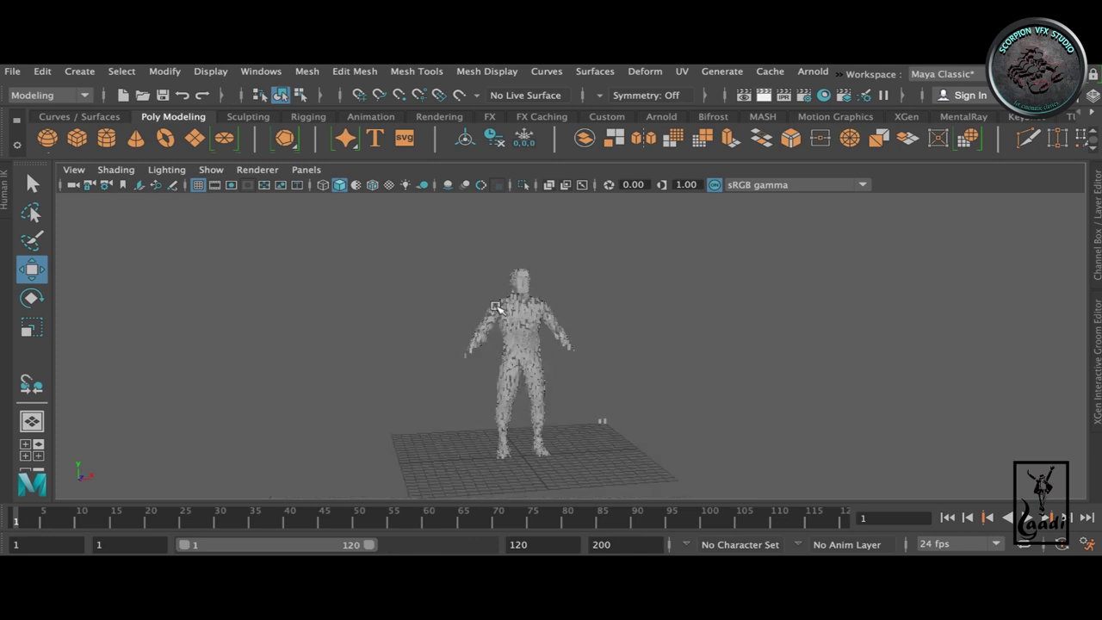
scroll(496, 308, "up", 1)
scroll(496, 307, "up", 5)
- Inspect the head, upper body and legs from side, low and three-quarter angles
mouse_move(492, 287)
middle_mouse_down("alt")
mouse_move(616, 416)
mouse_move(694, 382)
mouse_move(631, 369)
middle_mouse_up("alt")
scroll(618, 415, "up", 1)
scroll(693, 381, "up", 2)
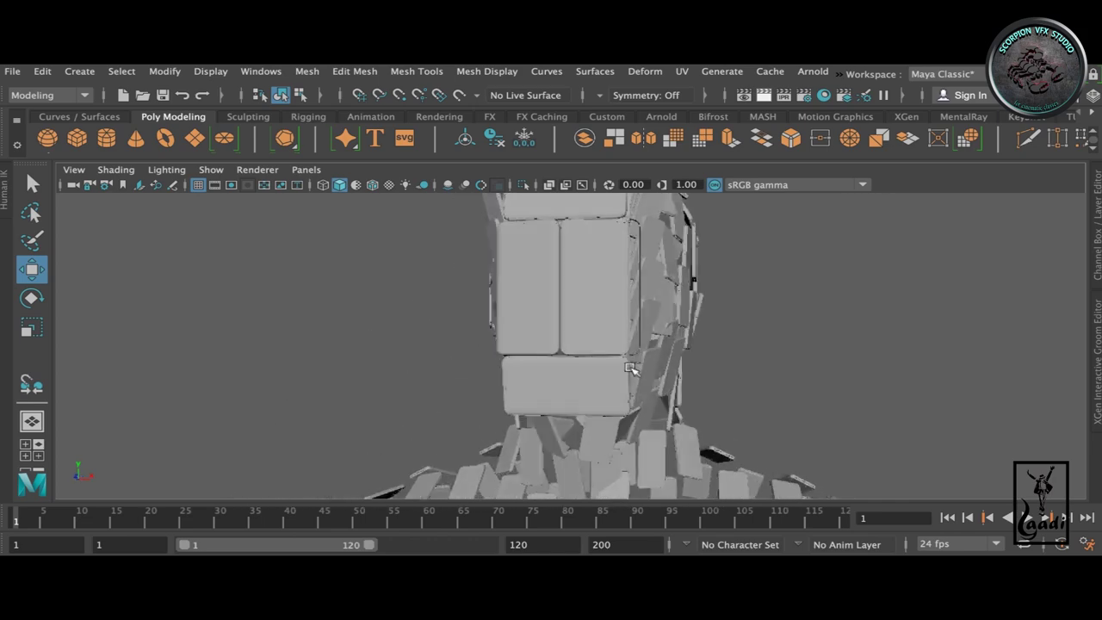
mouse_move(630, 369)
left_mouse_down("alt")
mouse_move(524, 364)
mouse_move(1046, 398)
left_mouse_up("alt")
scroll(880, 388, "down", 3)
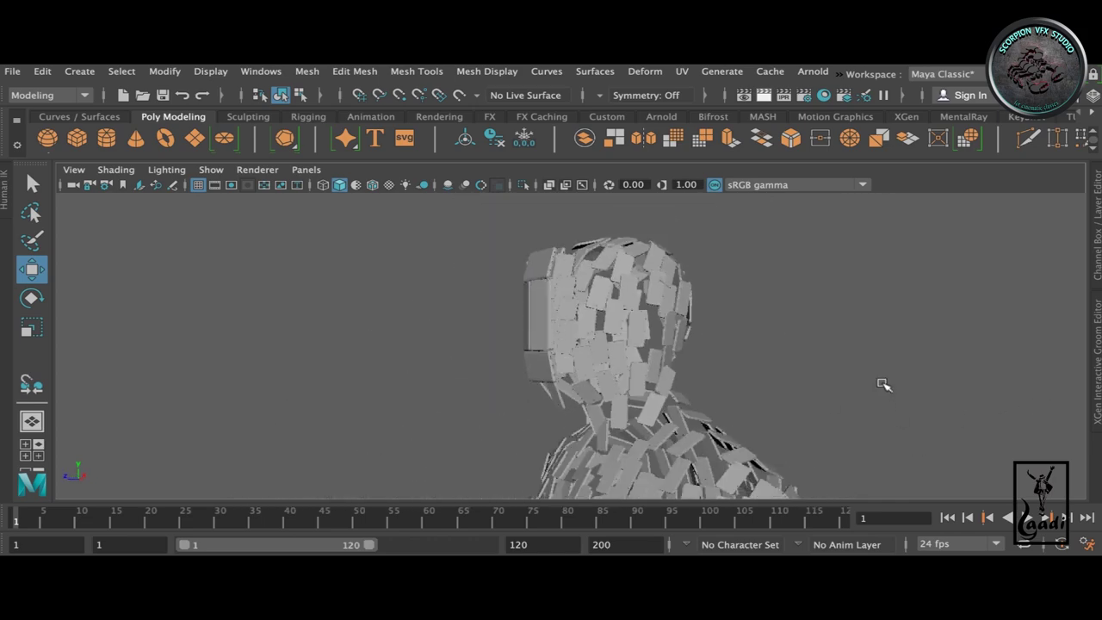
mouse_move(880, 383)
left_mouse_down("alt")
mouse_move(844, 347)
mouse_move(715, 347)
mouse_move(873, 352)
mouse_move(801, 339)
mouse_move(812, 364)
mouse_move(853, 351)
left_mouse_up("alt")
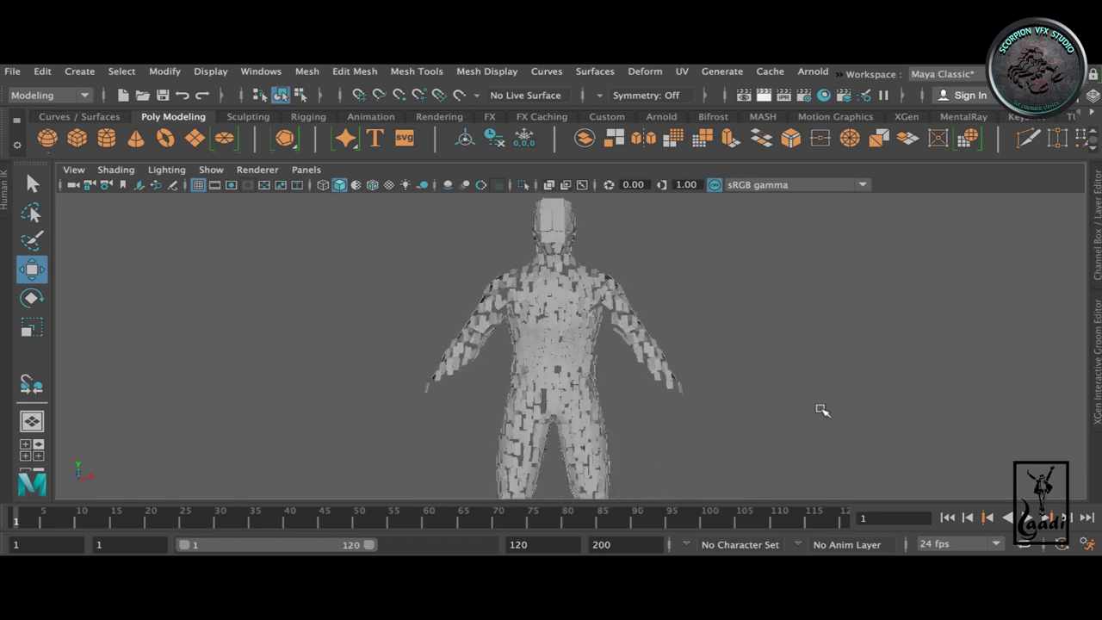
mouse_move(821, 411)
left_mouse_down("alt")
mouse_move(836, 336)
mouse_move(924, 336)
mouse_move(939, 304)
mouse_move(782, 408)
mouse_move(842, 436)
mouse_move(767, 408)
left_mouse_up("alt")
scroll(750, 421, "up", 2)
scroll(745, 419, "up", 3)
scroll(742, 413, "down", 2)
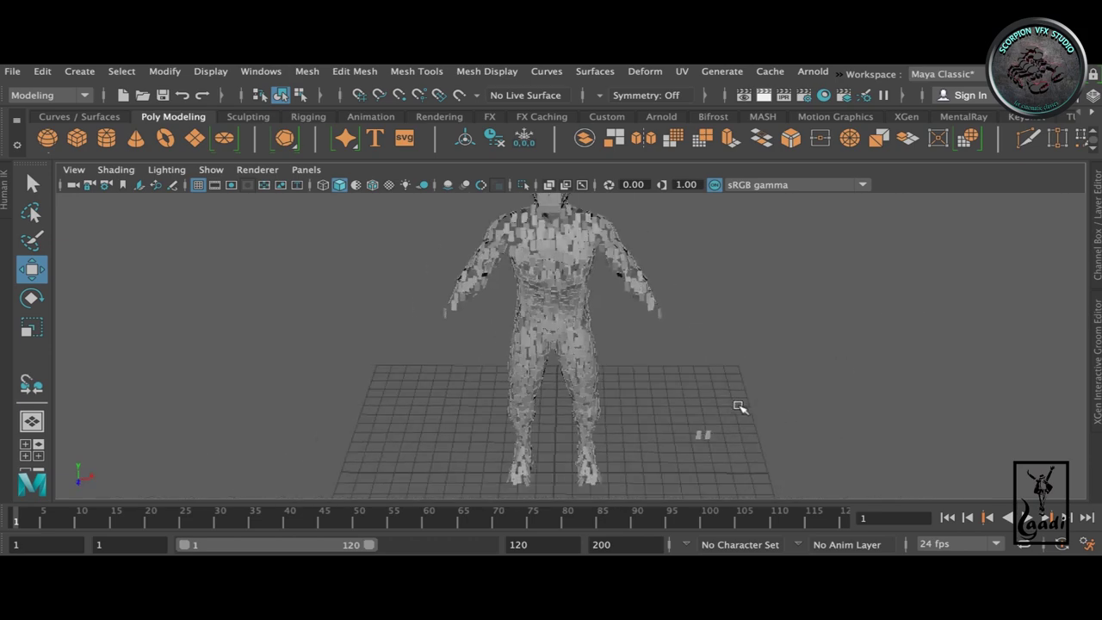
scroll(688, 401, "down", 2)
left_click_drag(669, 398, 670, 397, "alt")
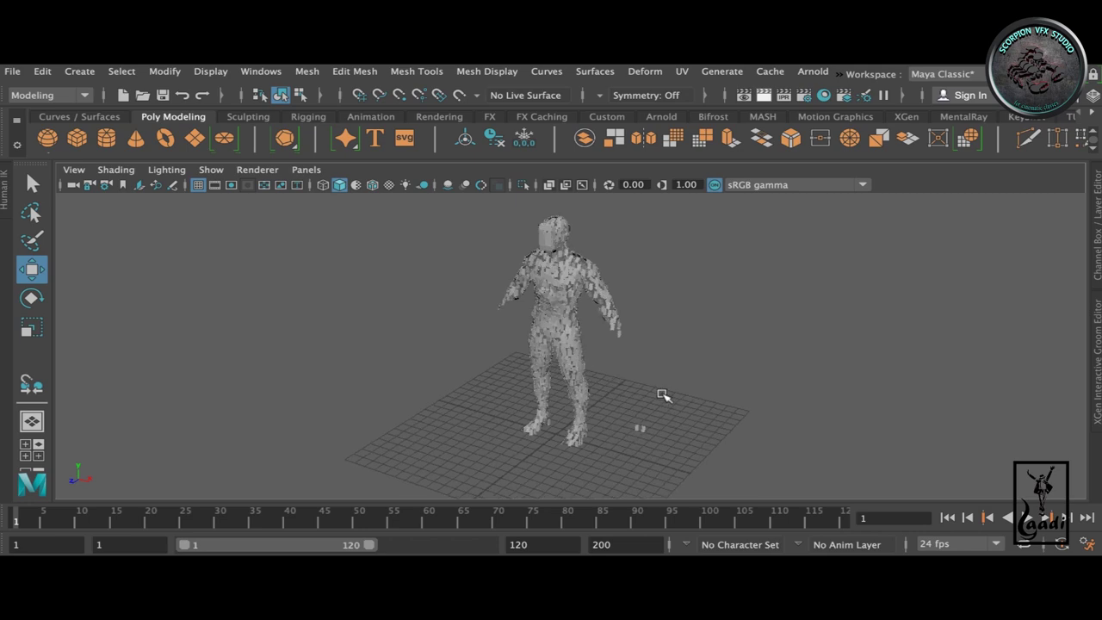